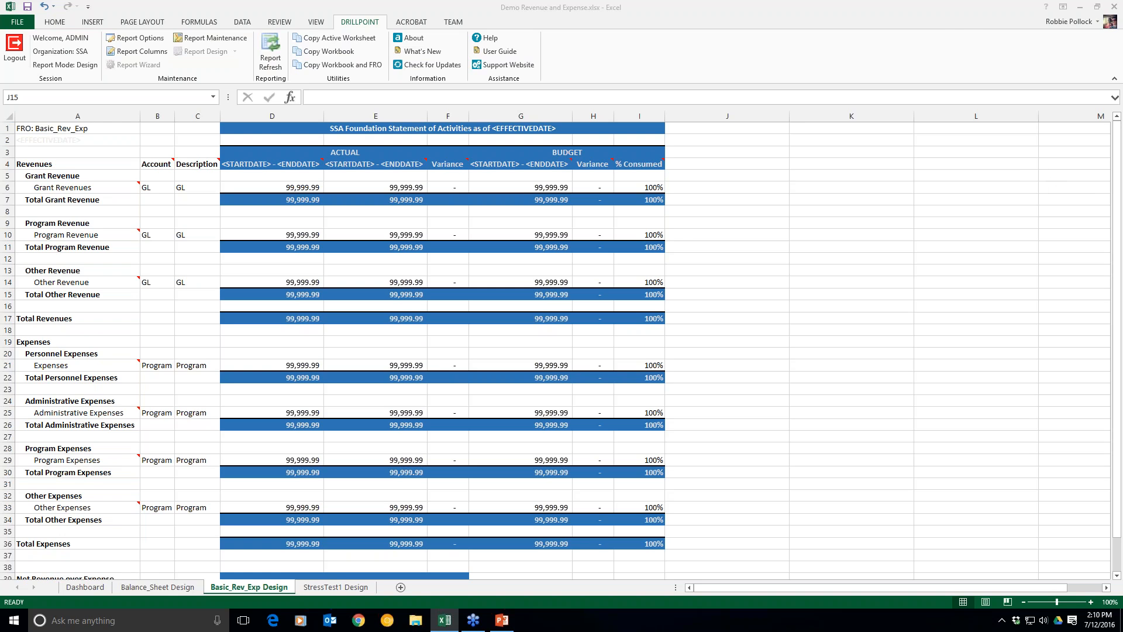
pyautogui.click(954, 33)
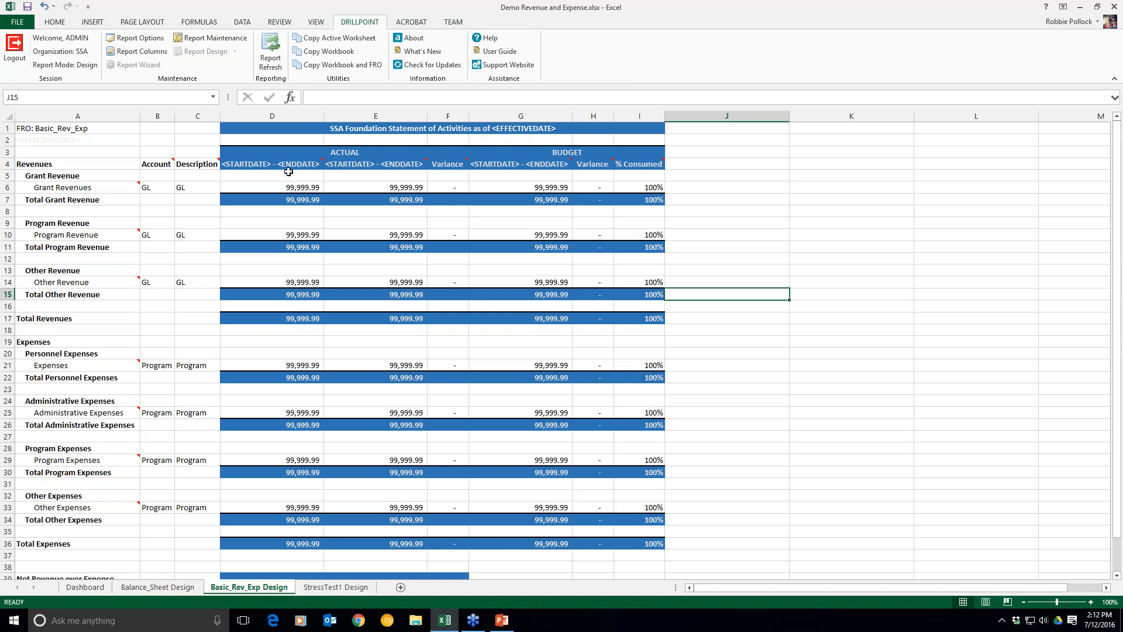
pyautogui.click(97, 149)
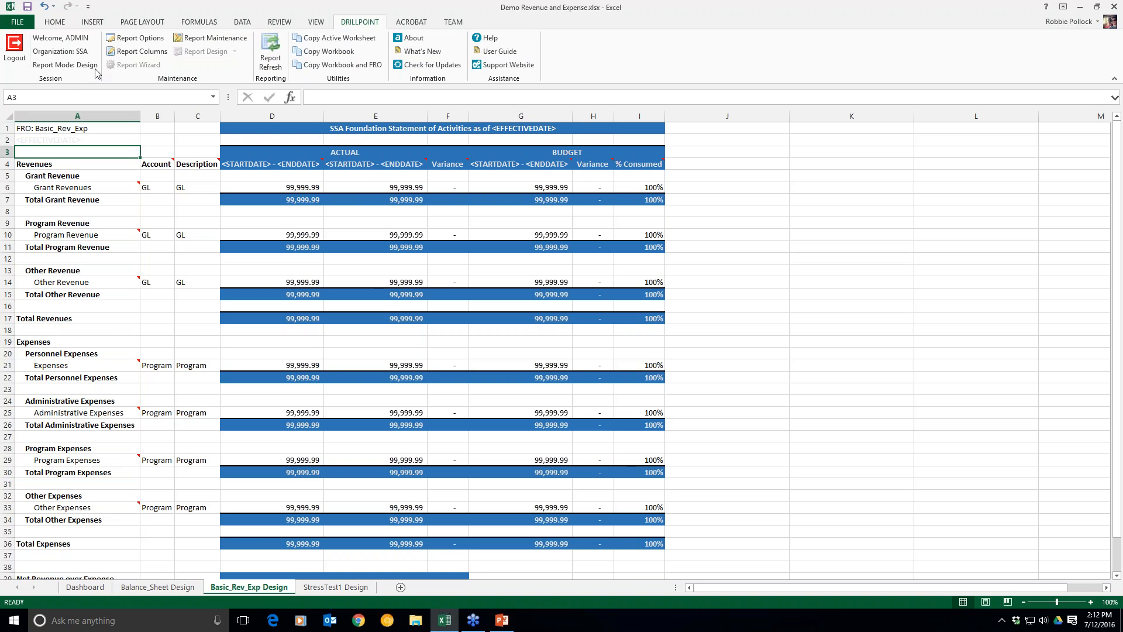
pyautogui.click(734, 175)
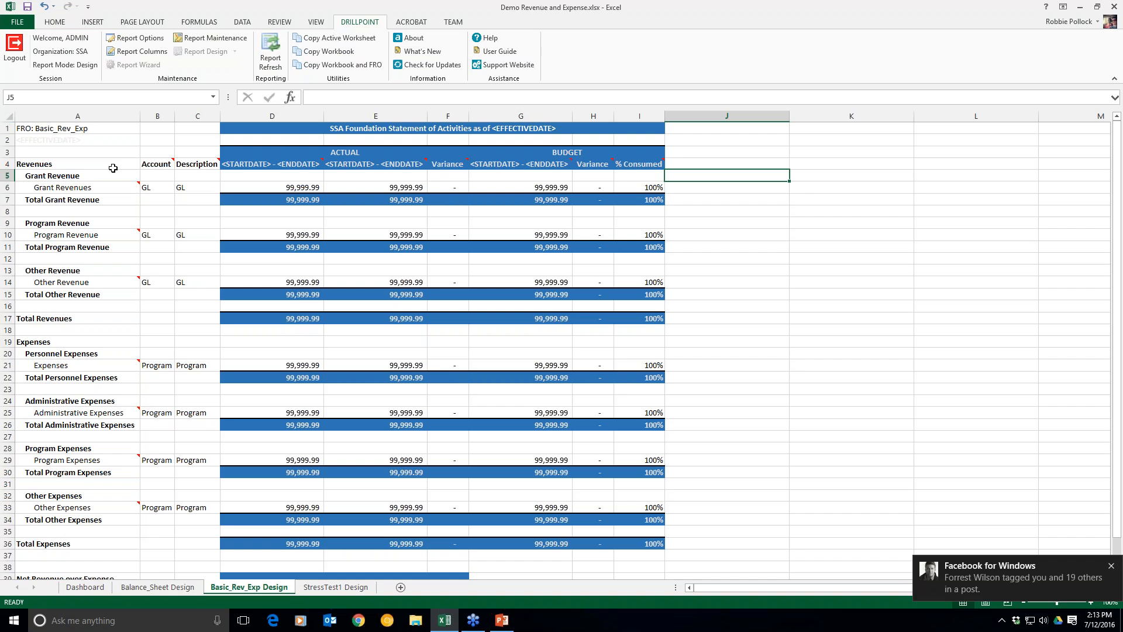
pyautogui.click(1112, 567)
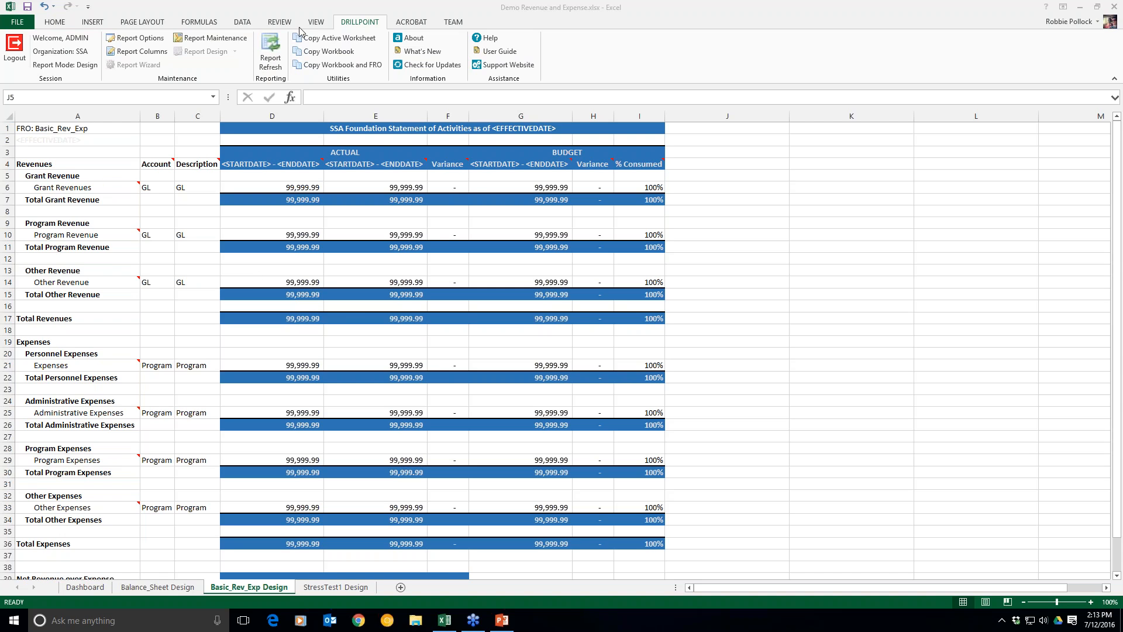
pyautogui.click(318, 3)
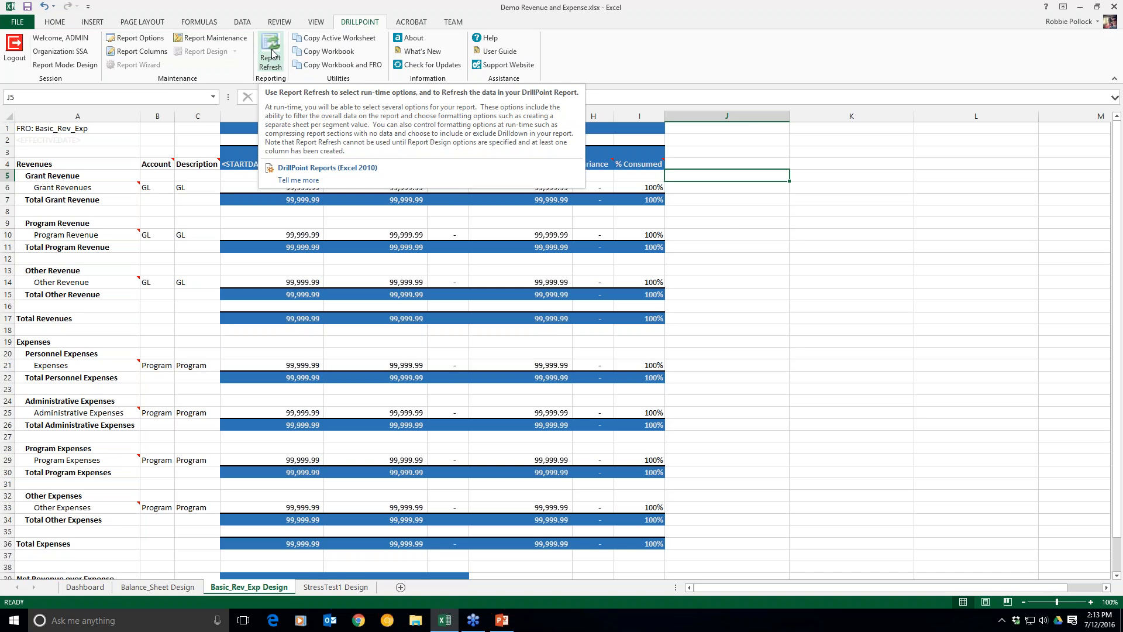
pyautogui.click(729, 234)
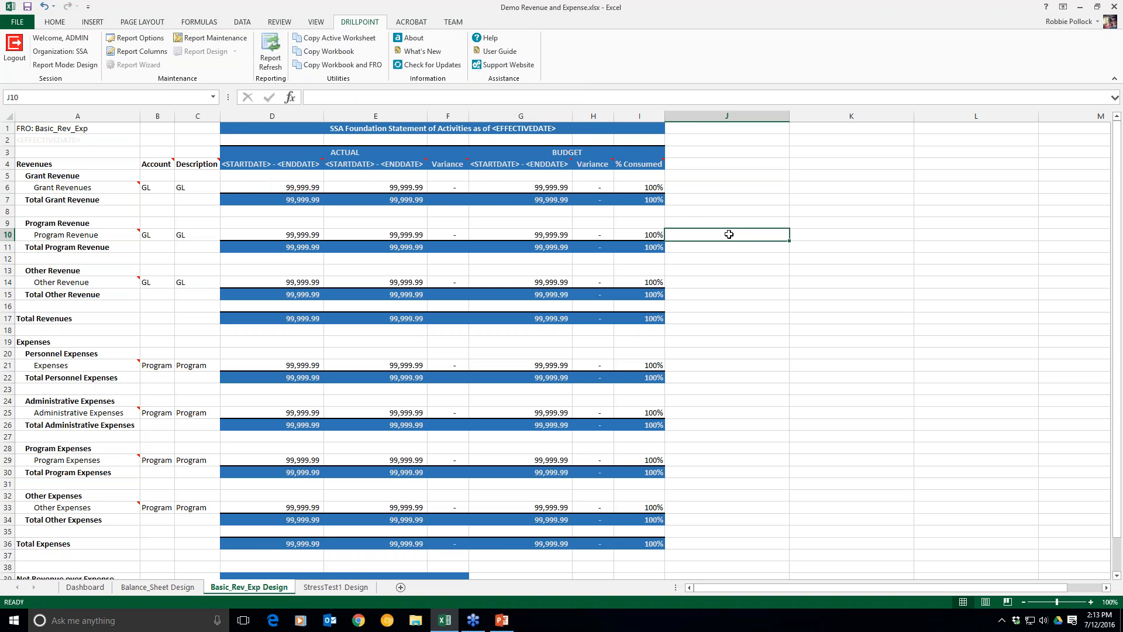
# Examine the row labels in column A of the Basic_Rev_Exp design, from the revenue sections down to Net Revenue over Expense
pyautogui.click(72, 151)
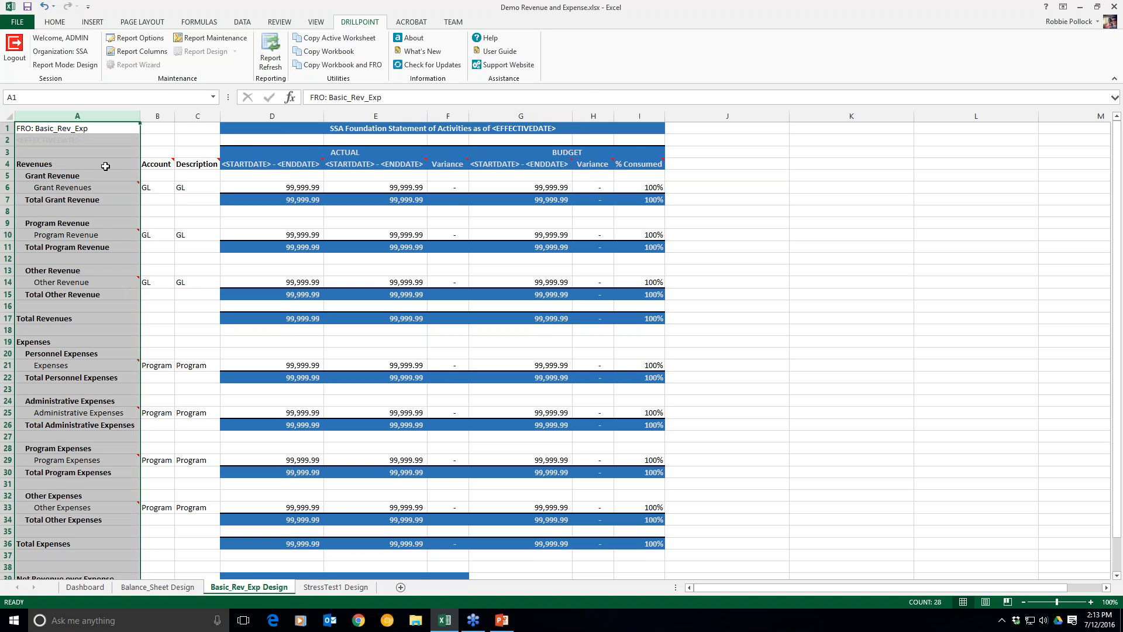
pyautogui.scroll(-1, 99, 190)
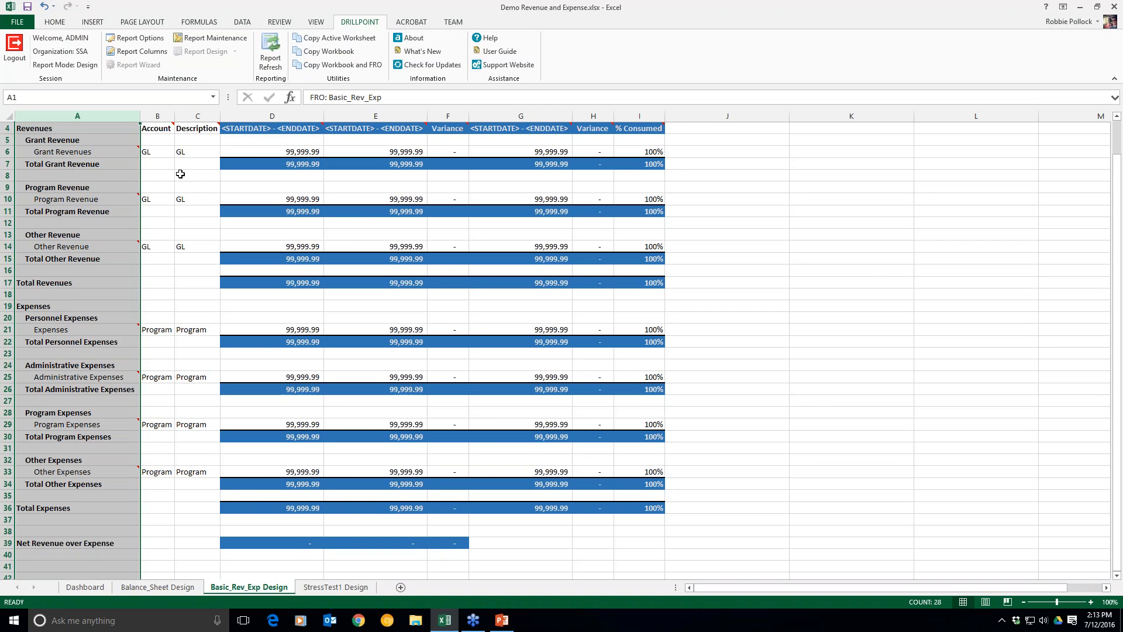
pyautogui.scroll(1, 166, 169)
pyautogui.scroll(-1, 166, 168)
pyautogui.scroll(1, 63, 145)
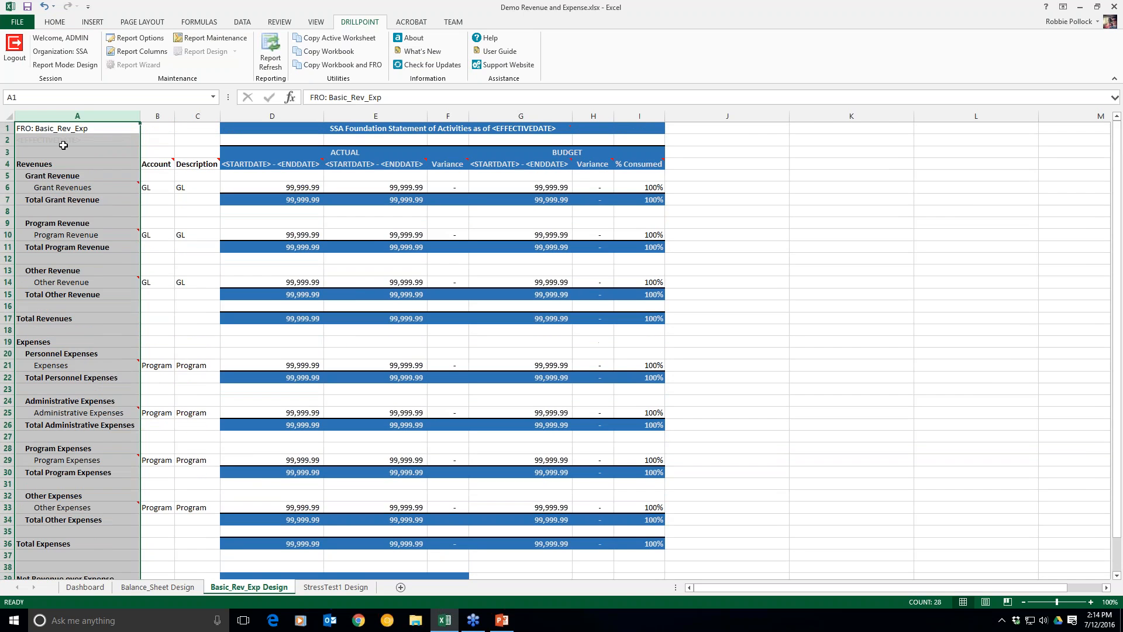
pyautogui.moveTo(40, 192)
pyautogui.moveTo(46, 231)
# Examine the Account and Description columns, the Actual and Budget columns, and the % Consumed formula in the report design
pyautogui.moveTo(160, 112); pyautogui.dragTo(196, 116)
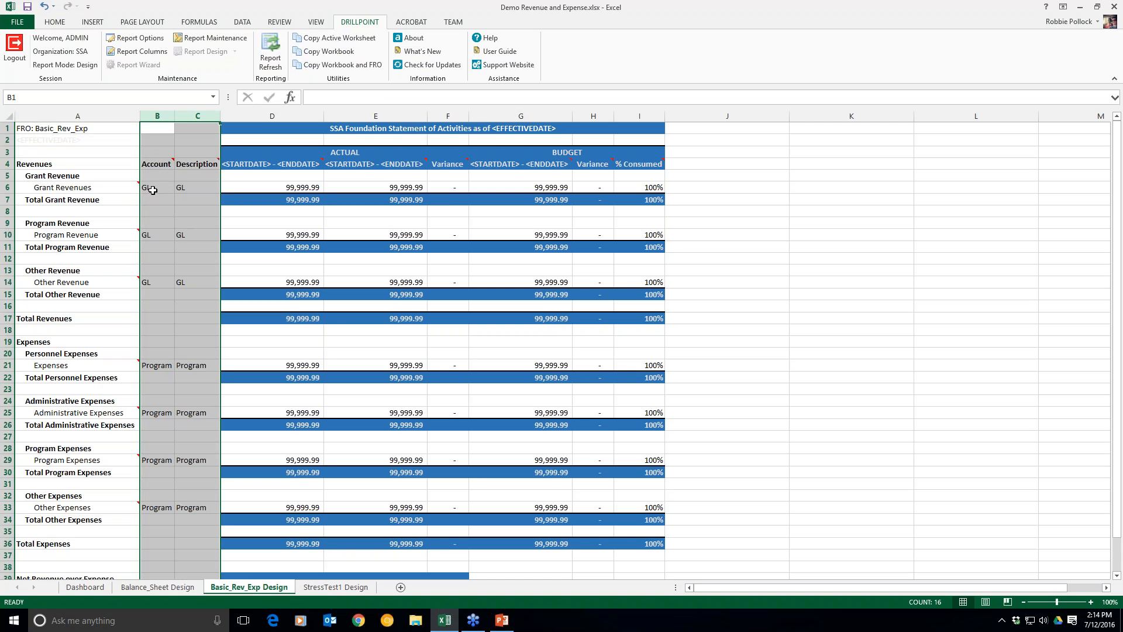
pyautogui.click(146, 188)
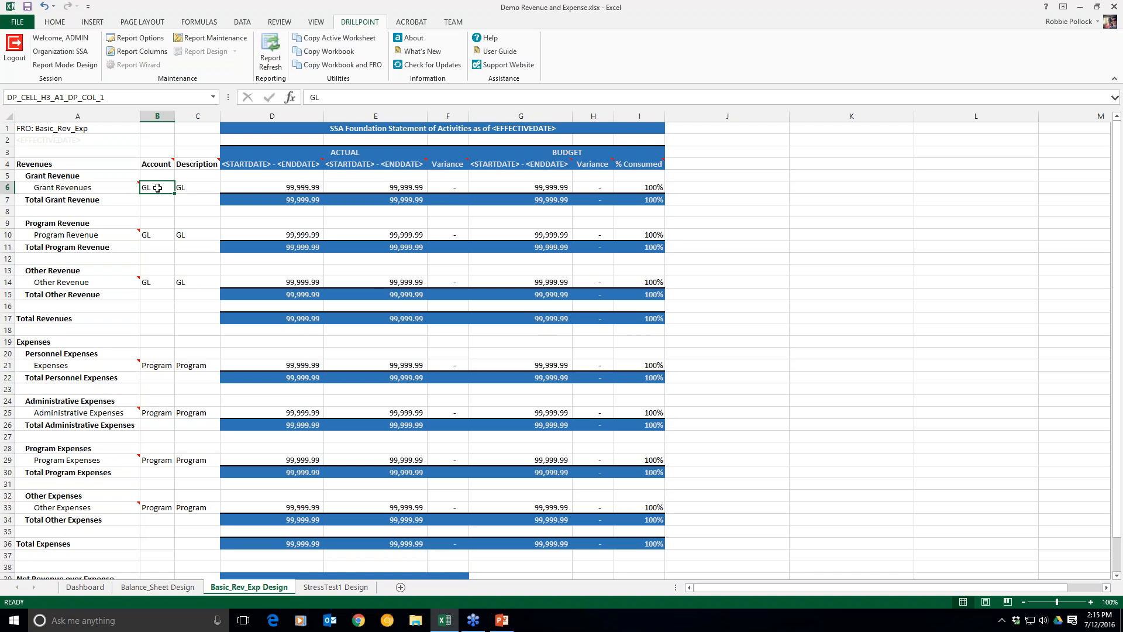
pyautogui.click(167, 365)
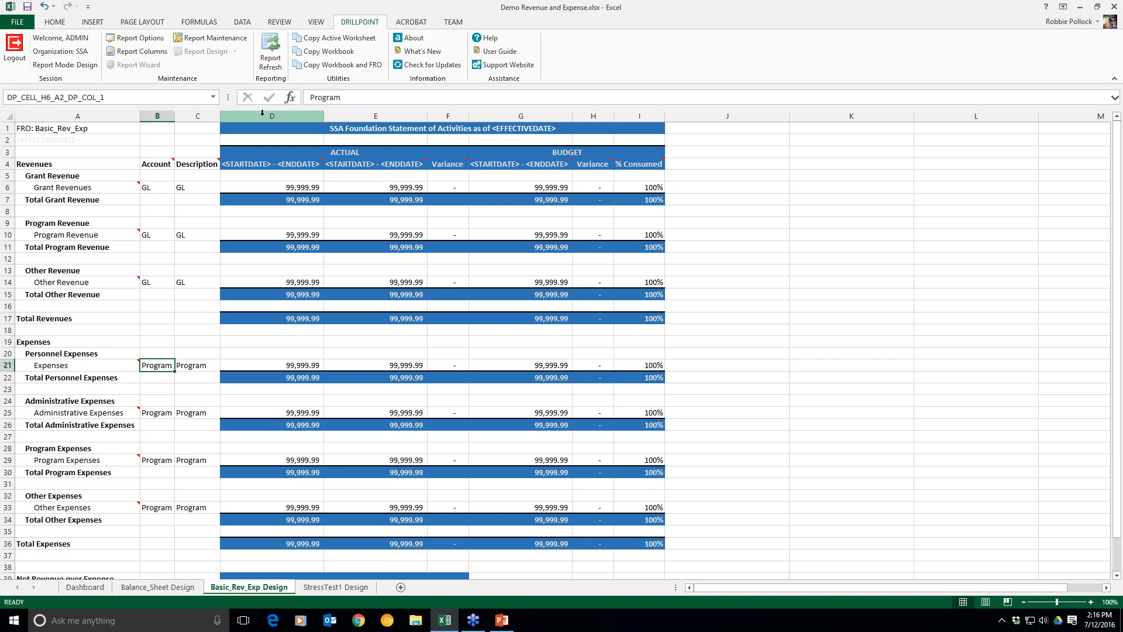
pyautogui.click(304, 117)
pyautogui.moveTo(304, 117); pyautogui.dragTo(378, 120)
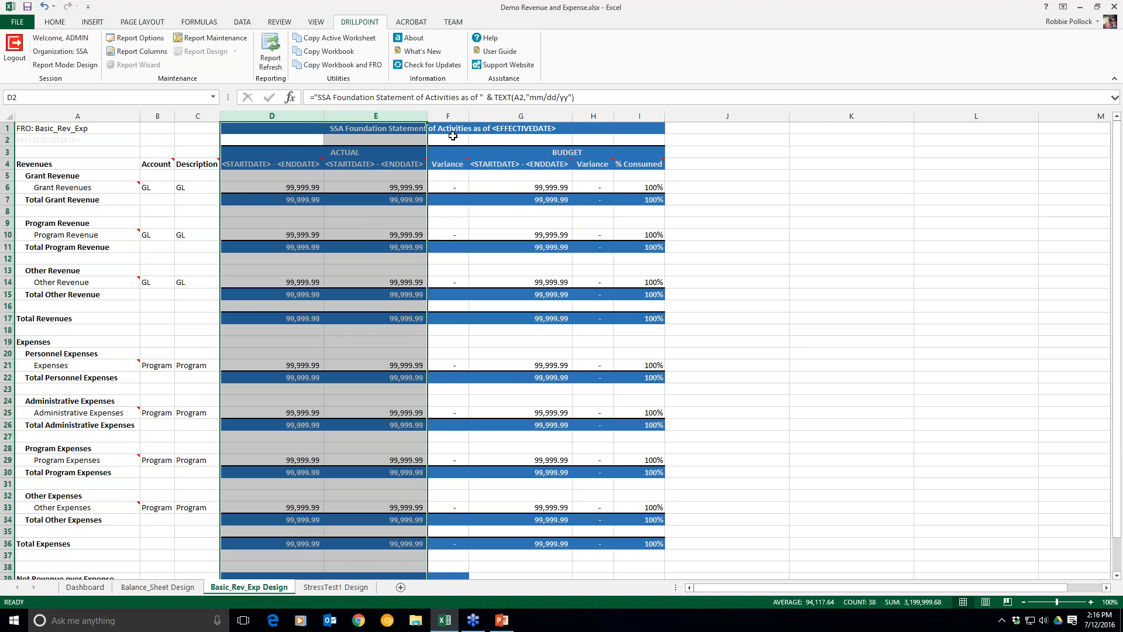
pyautogui.click(538, 151)
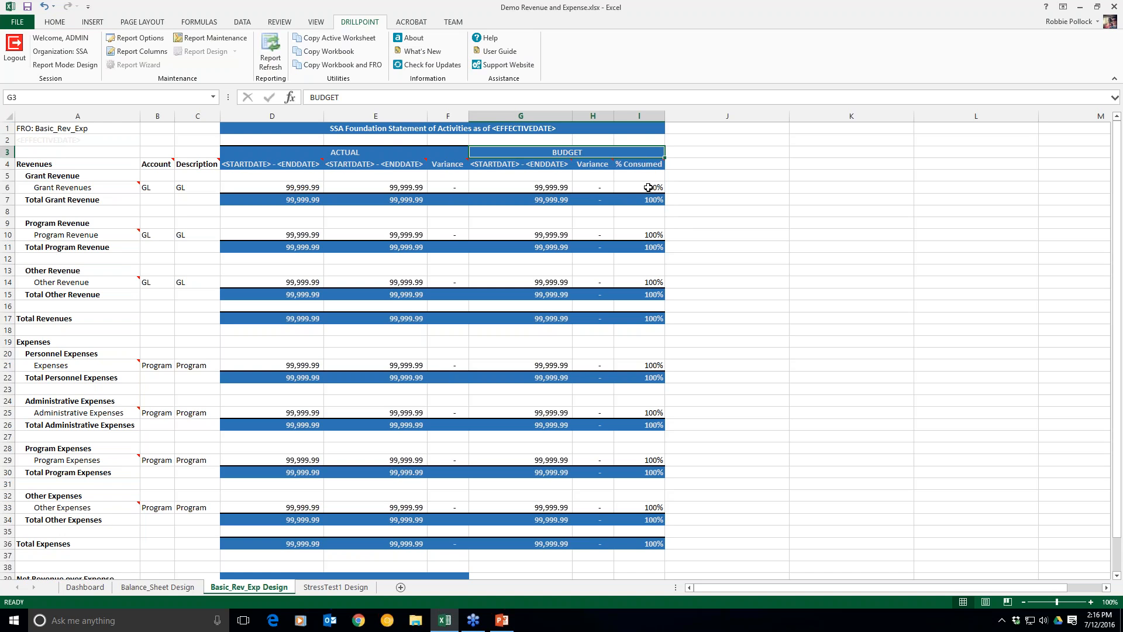
pyautogui.click(648, 188)
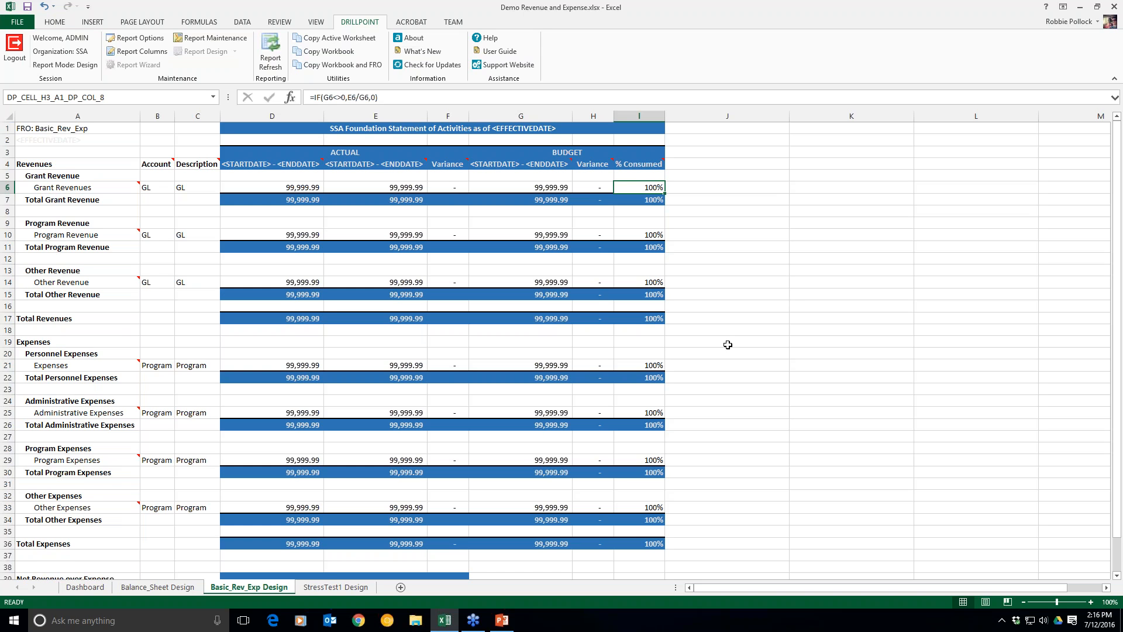
pyautogui.scroll(-1, 725, 344)
pyautogui.scroll(1, 719, 344)
# Open the Report Refresh options, review the Program segment filter and accept its existing 101 to 501 range
pyautogui.click(263, 55)
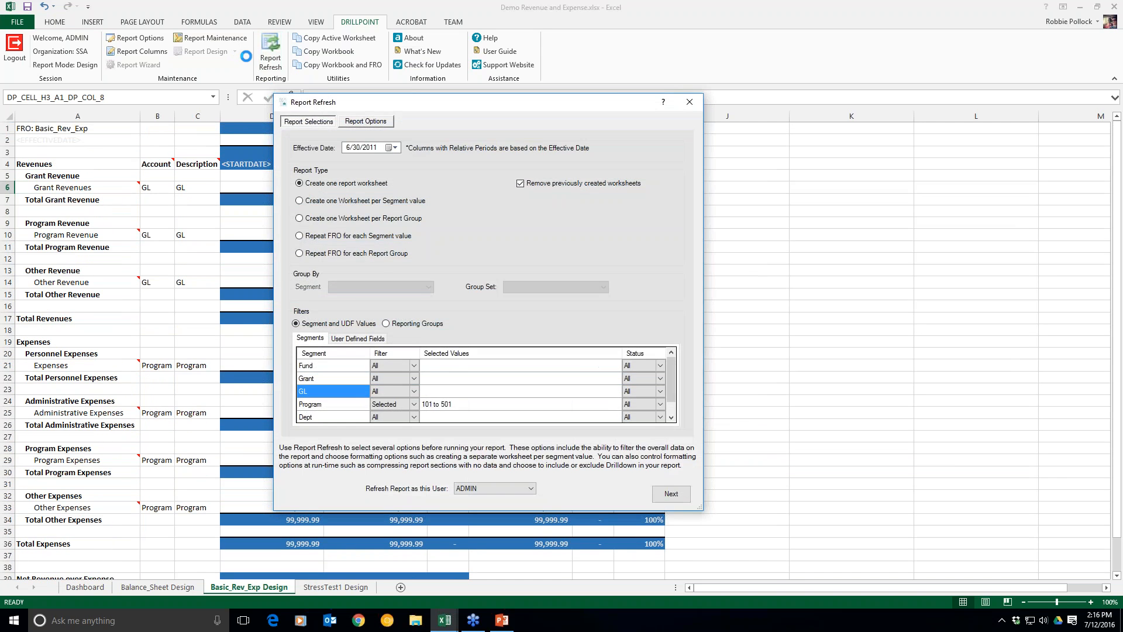
pyautogui.moveTo(442, 107); pyautogui.dragTo(472, 90)
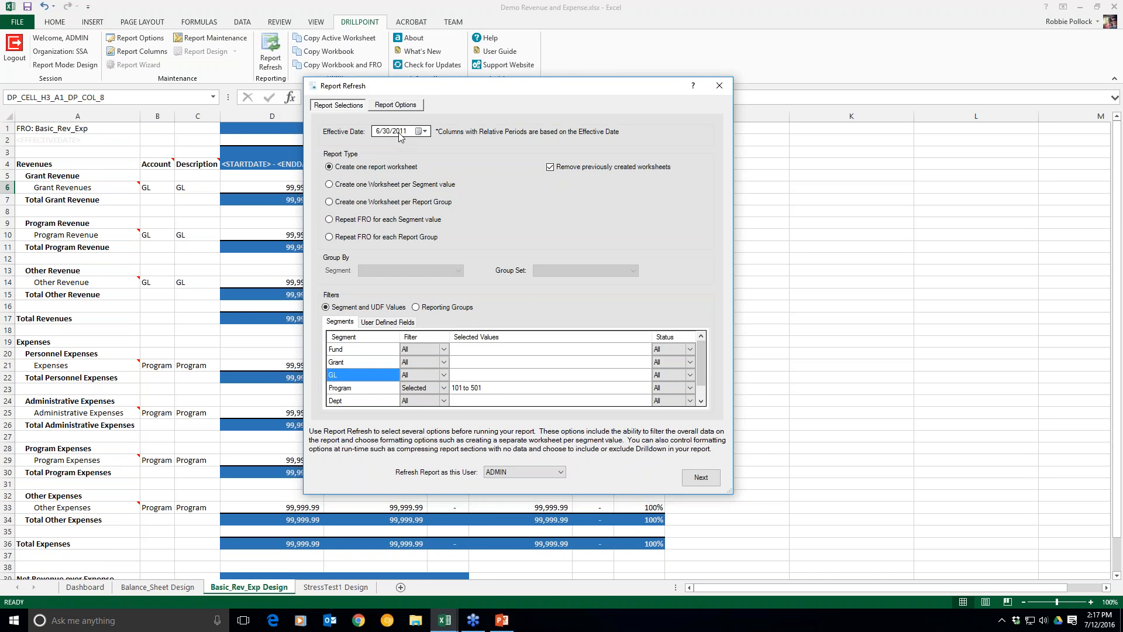
pyautogui.moveTo(468, 87); pyautogui.dragTo(625, 97)
pyautogui.moveTo(642, 96); pyautogui.dragTo(644, 95)
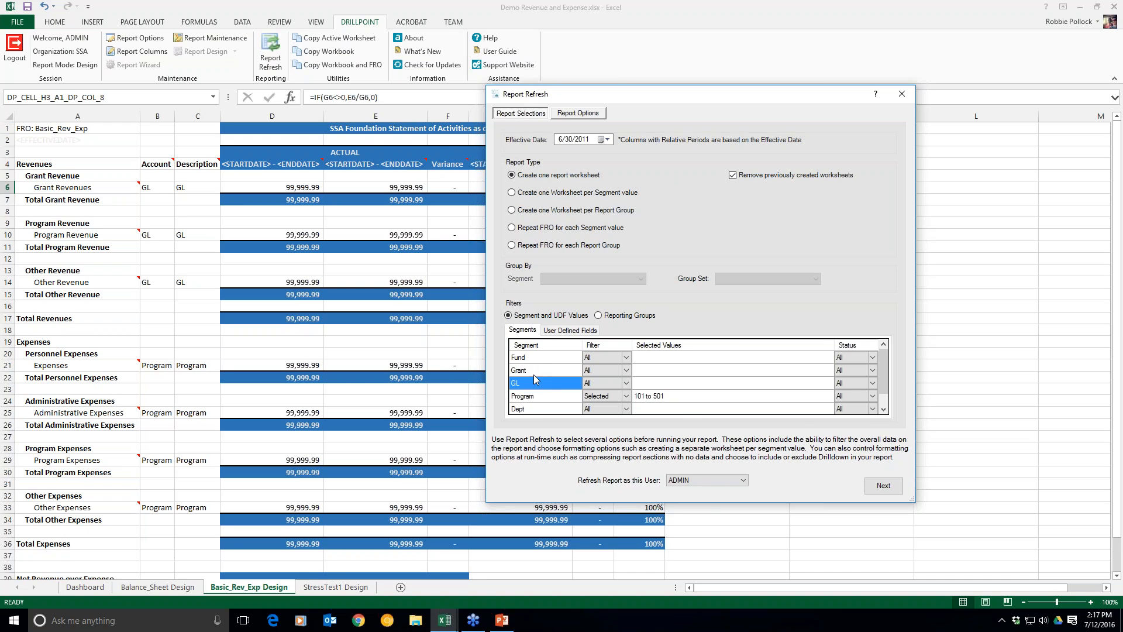
pyautogui.scroll(-1, 544, 401)
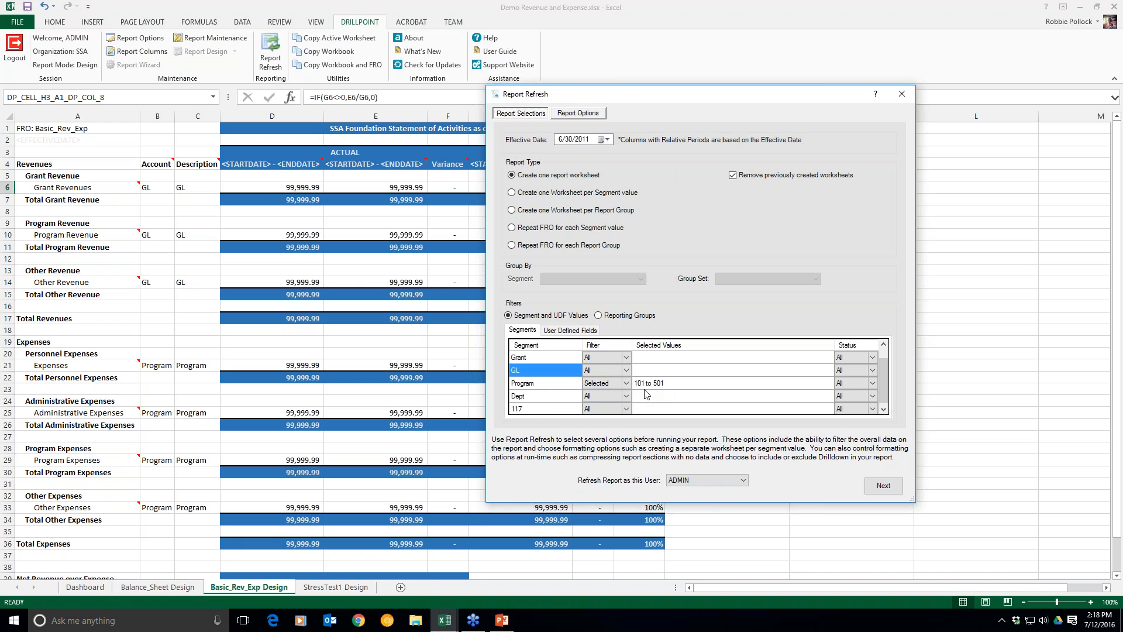
pyautogui.click(604, 382)
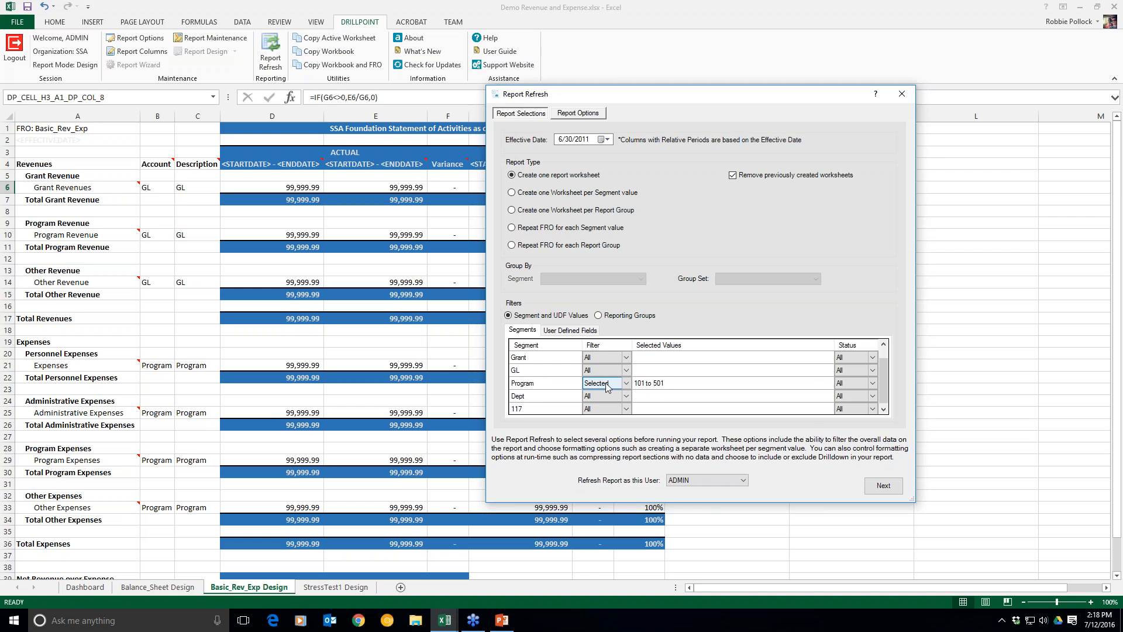
pyautogui.click(606, 383)
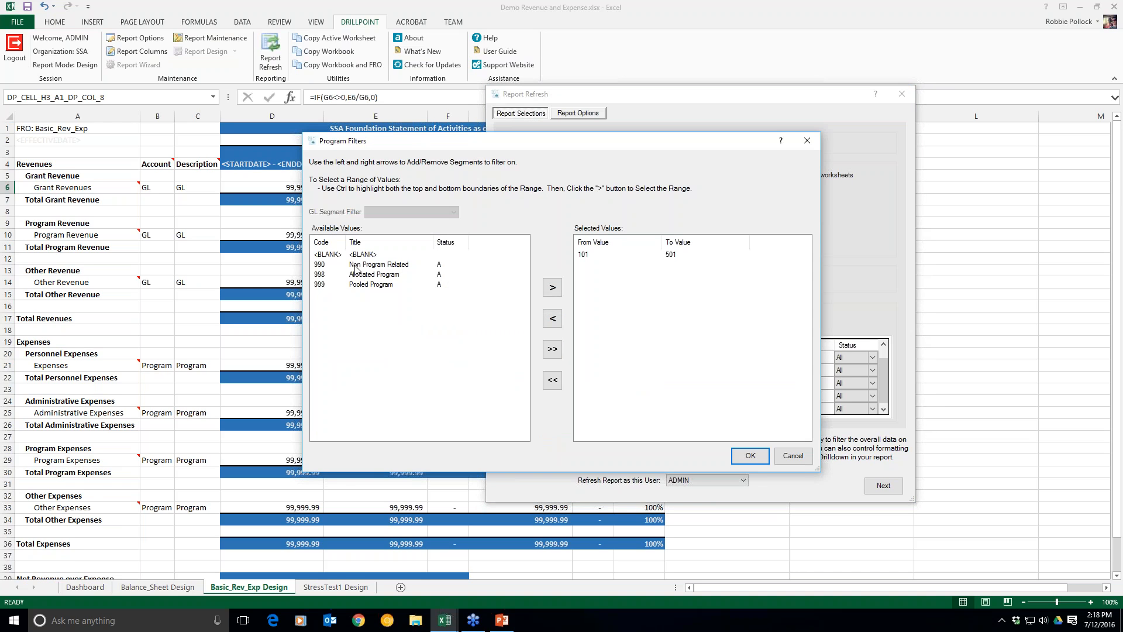
pyautogui.click(751, 455)
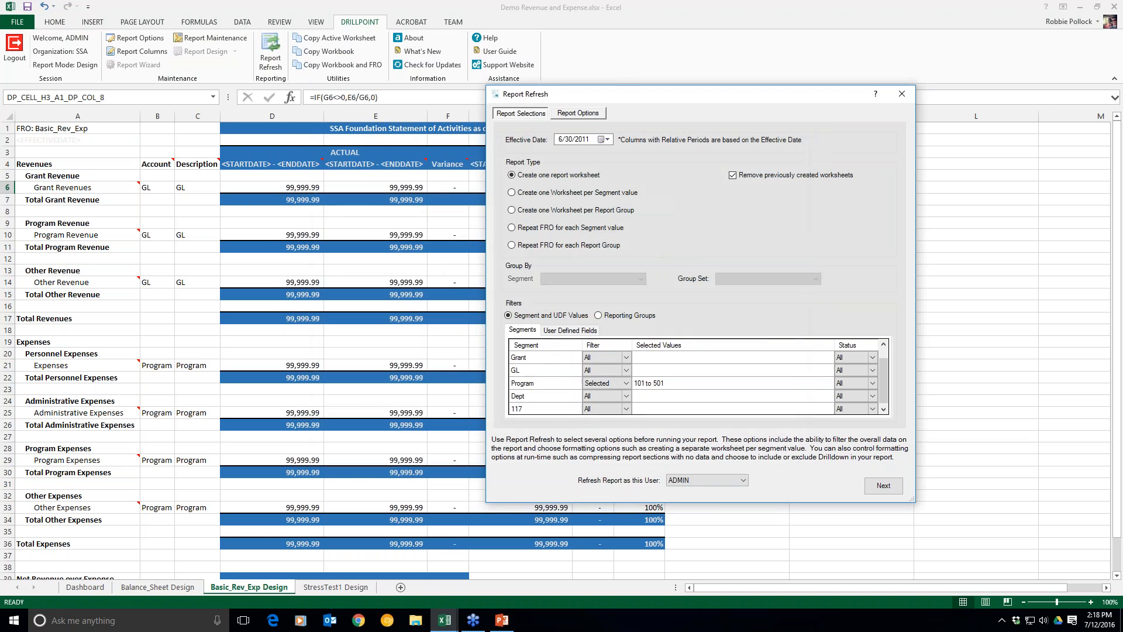
# Check which values are available for the Fund segment filter, leaving the filter unchanged
pyautogui.scroll(1, 716, 367)
pyautogui.click(608, 361)
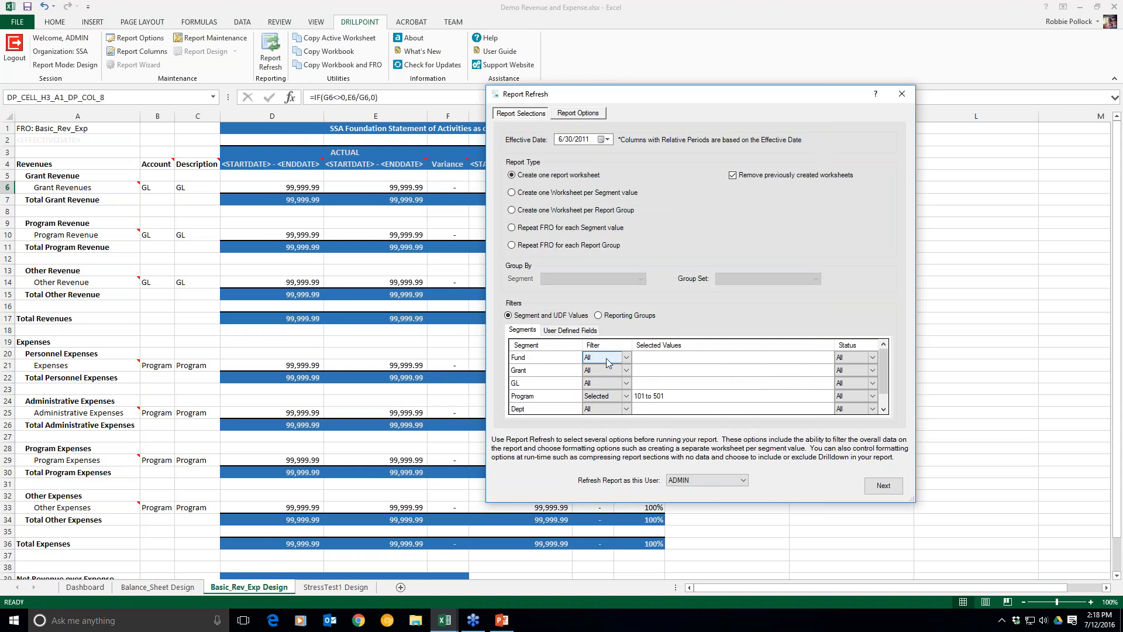
pyautogui.doubleClick(591, 358)
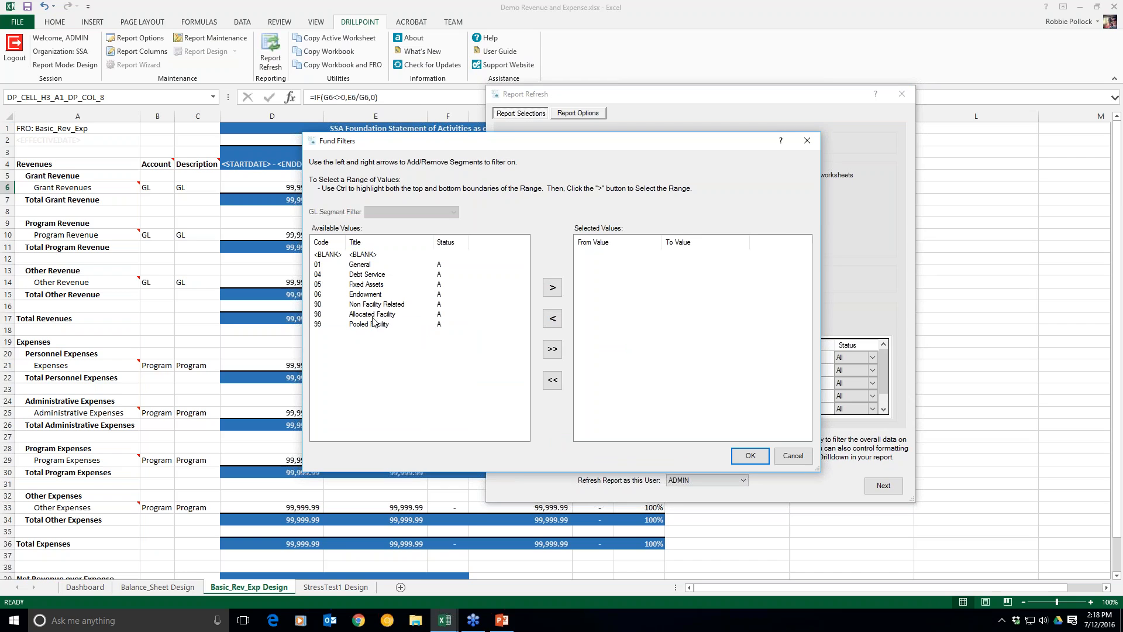
pyautogui.click(364, 271)
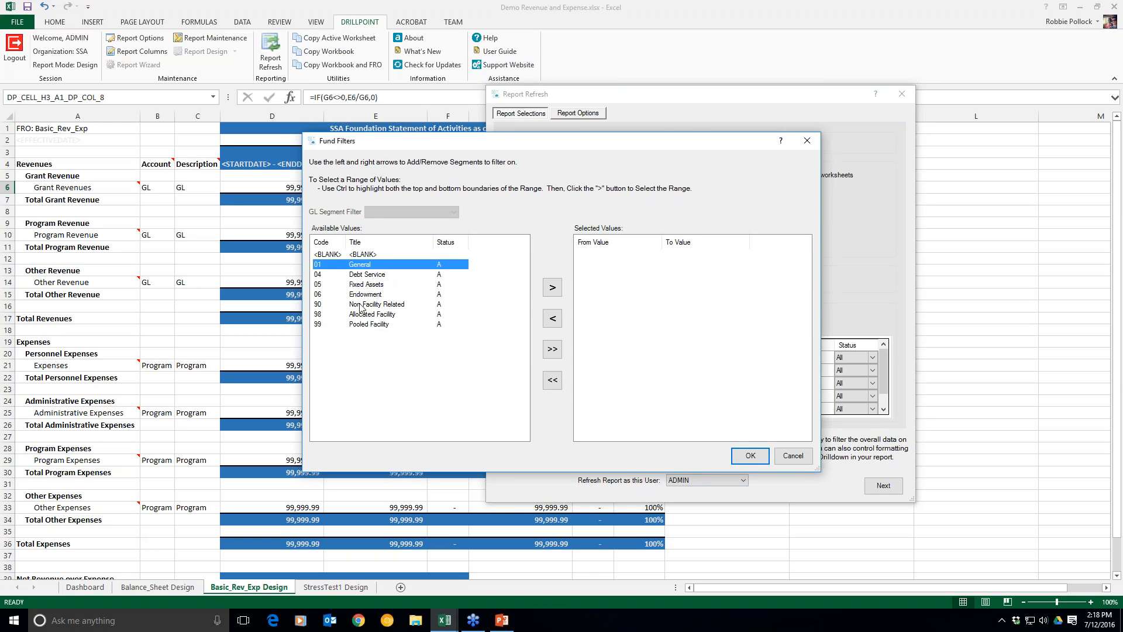
pyautogui.click(793, 455)
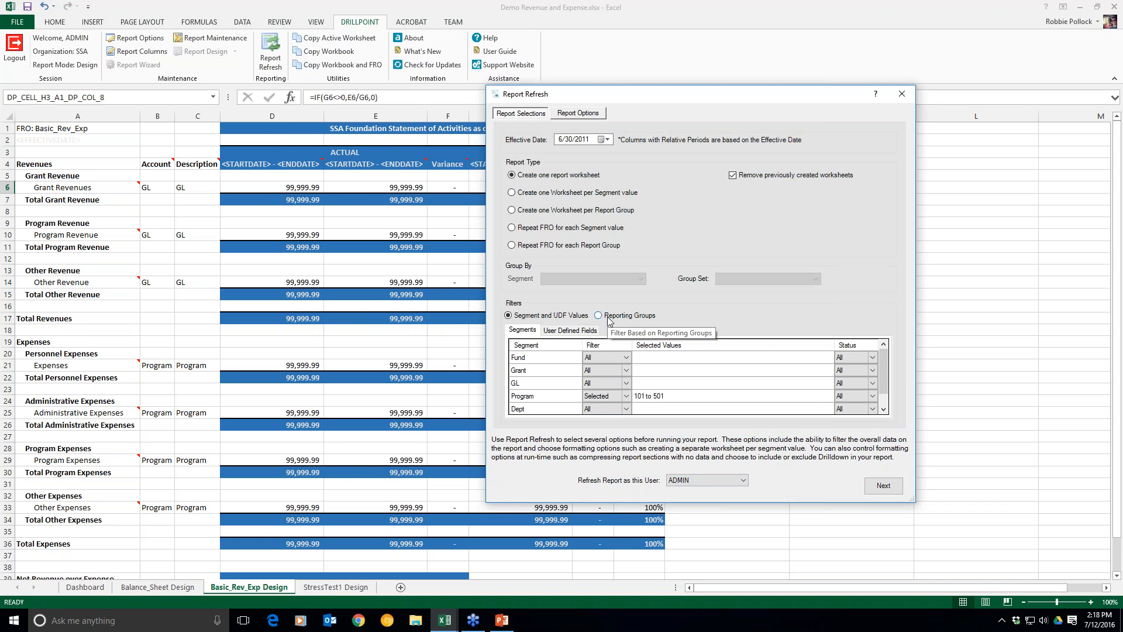
# Refresh the report as one worksheet with effective date 6/30/2011, using the existing report options
pyautogui.click(884, 486)
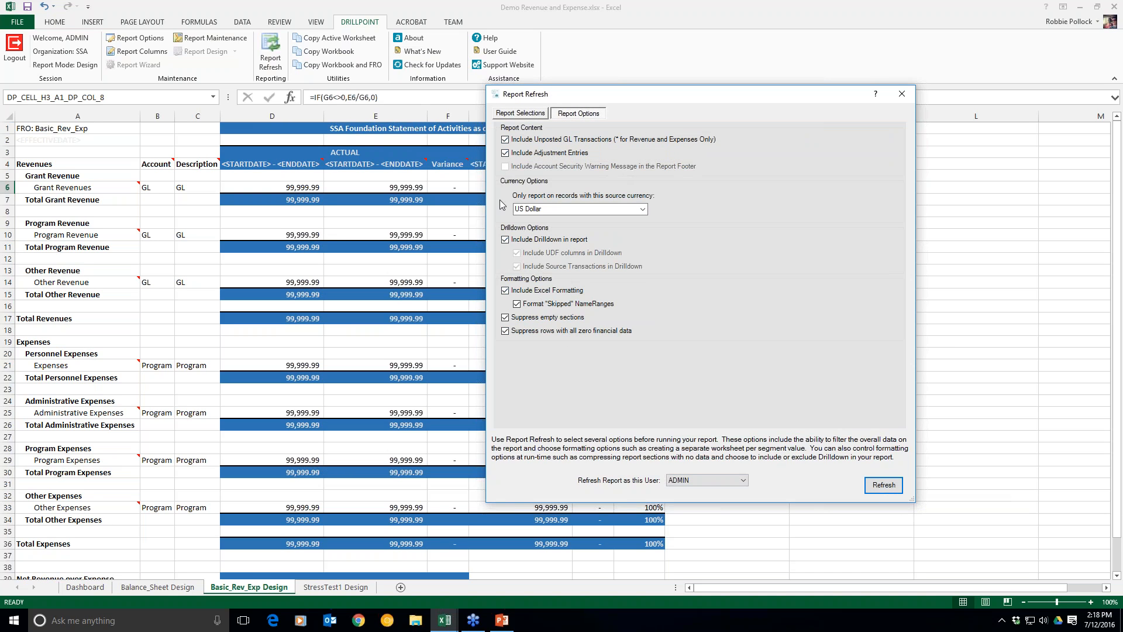
pyautogui.click(882, 485)
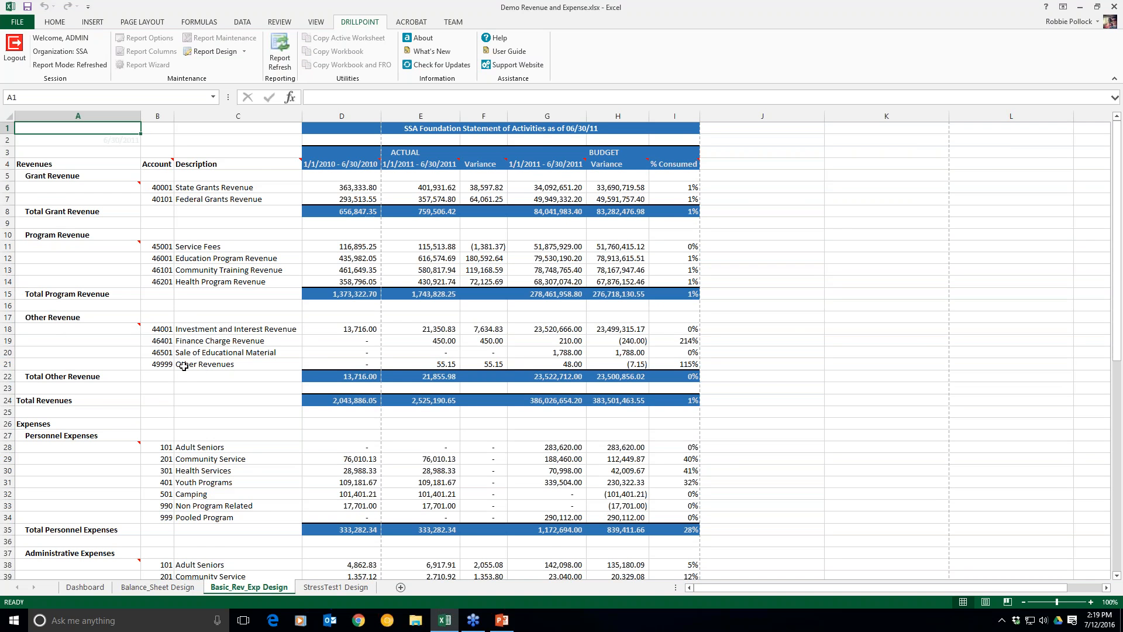
# Examine the refreshed Statement of Activities from the revenue sections through the personnel, administrative, program and other expenses
pyautogui.scroll(-4, 46, 323)
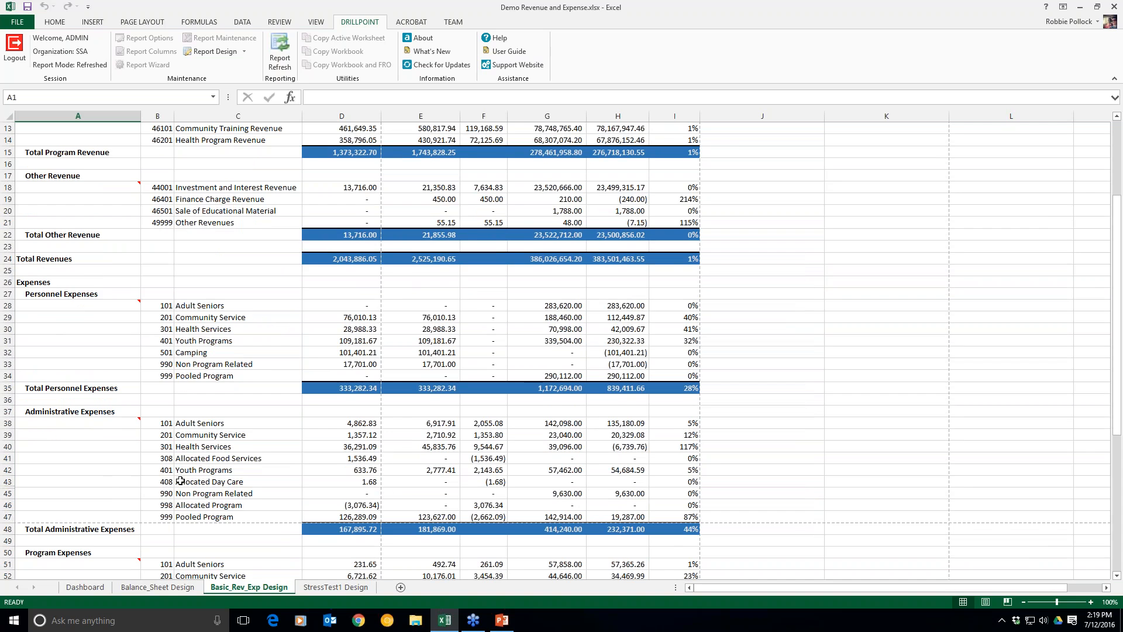
pyautogui.moveTo(57, 300)
pyautogui.scroll(4, 205, 313)
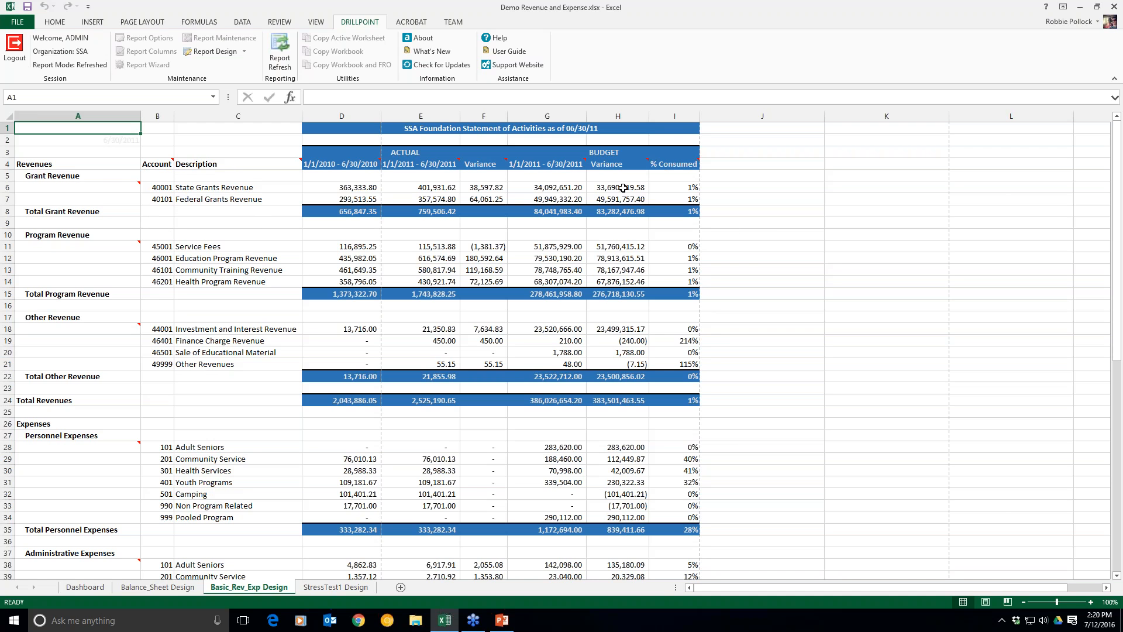
pyautogui.scroll(-1, 574, 217)
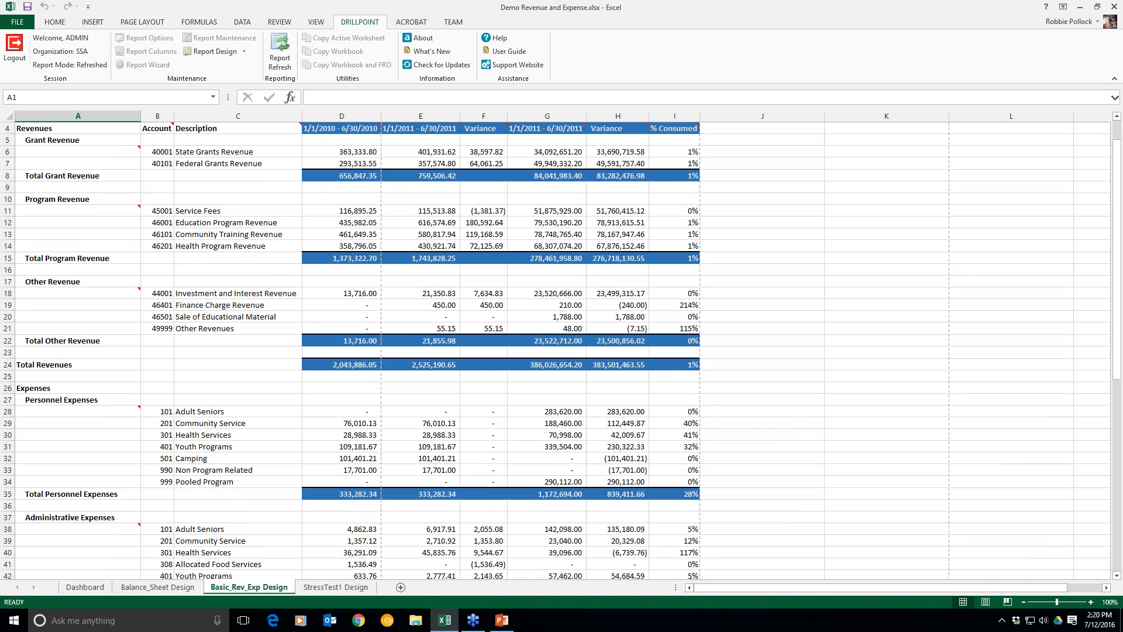
pyautogui.scroll(-2, 445, 234)
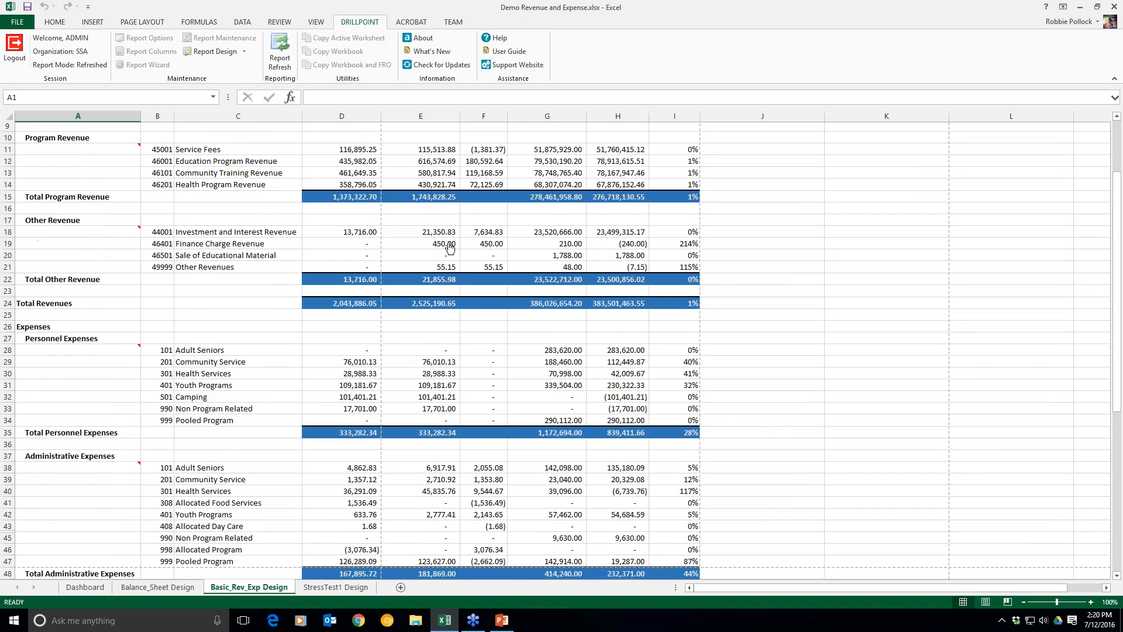
pyautogui.scroll(-2, 104, 305)
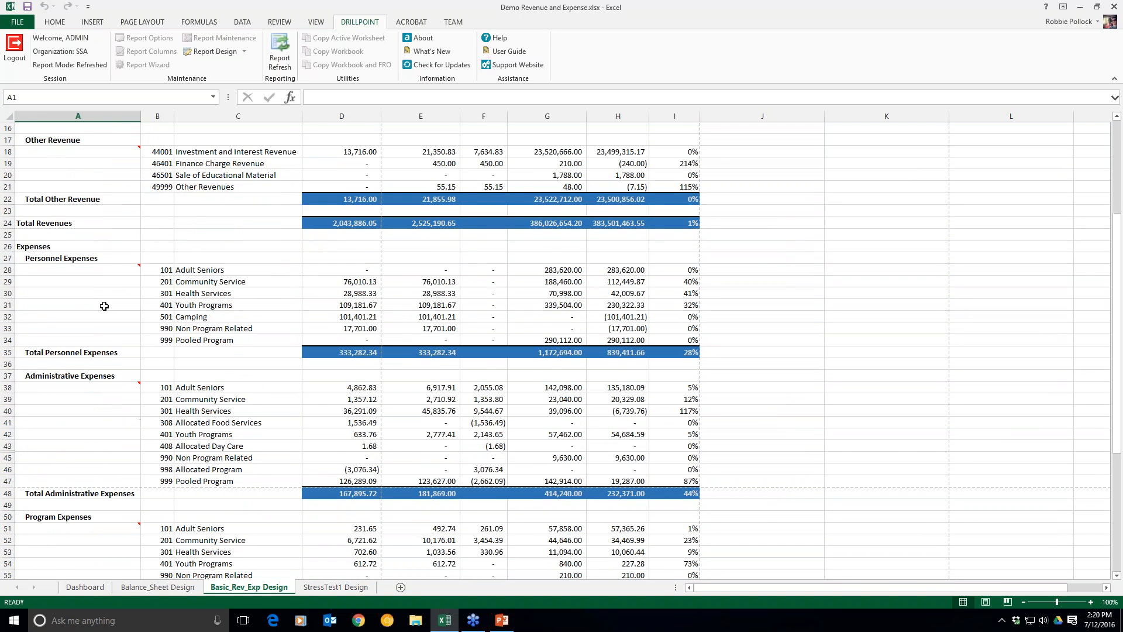
pyautogui.scroll(-2, 117, 325)
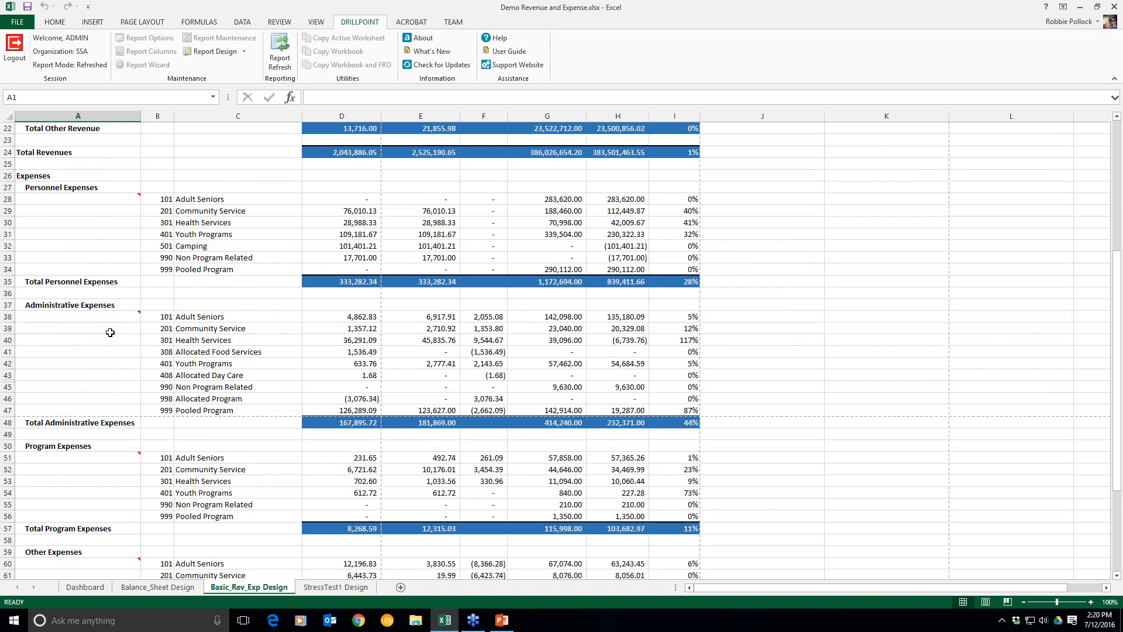
pyautogui.scroll(-1, 113, 333)
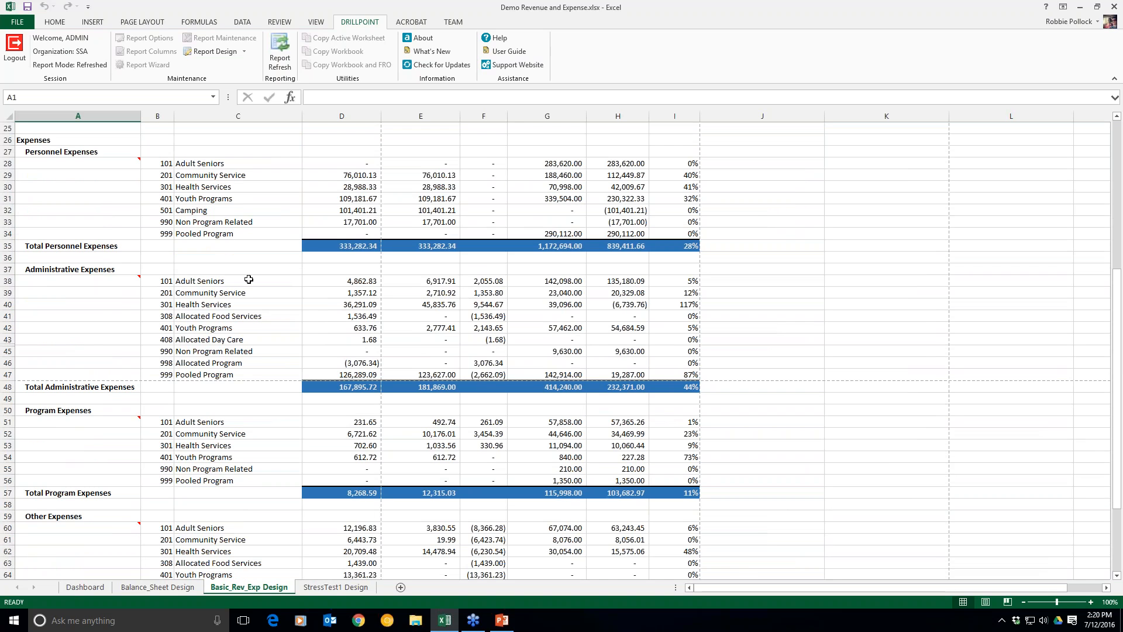
# Drill down into the Adult Seniors administrative expense in cell E38 and review its underlying transactions and total
pyautogui.doubleClick(445, 286)
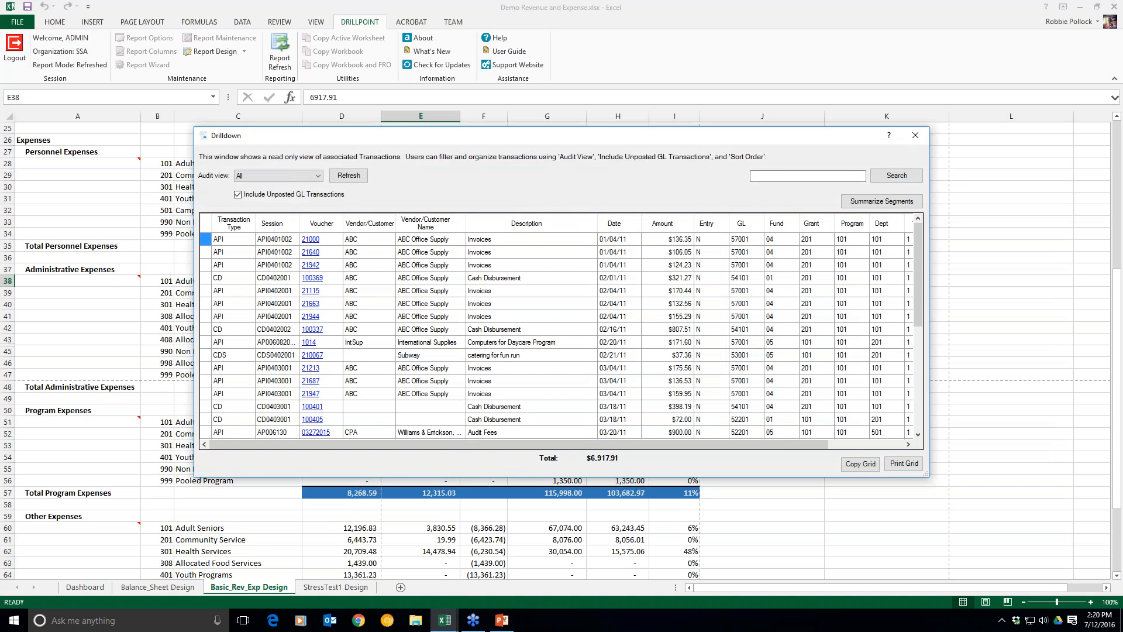
pyautogui.moveTo(402, 135); pyautogui.dragTo(386, 107)
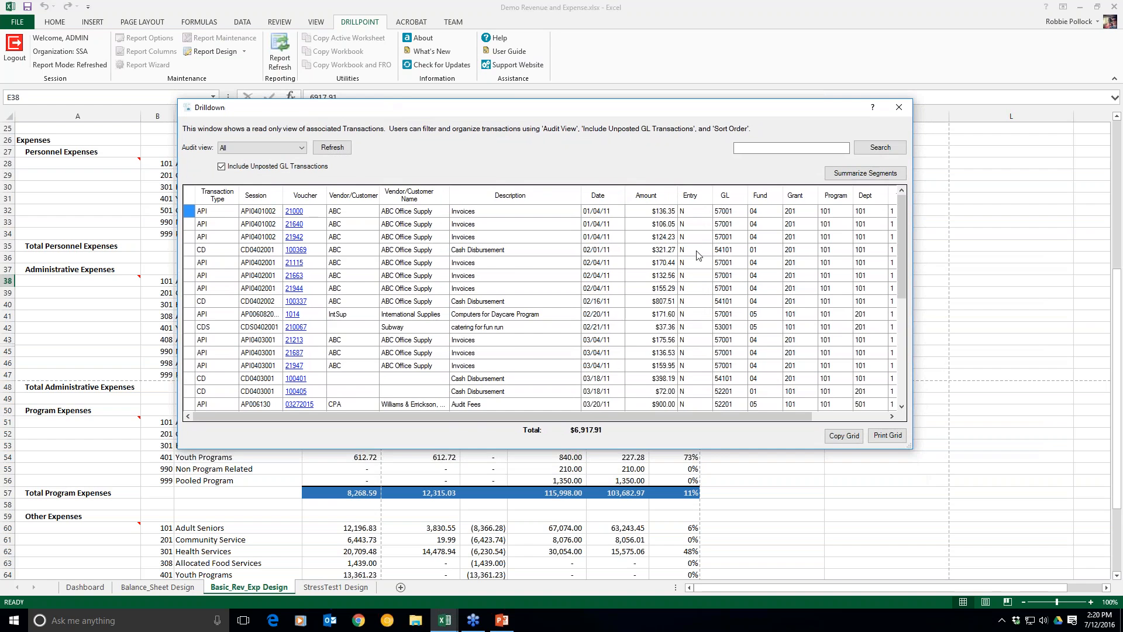
pyautogui.moveTo(904, 255); pyautogui.dragTo(901, 311)
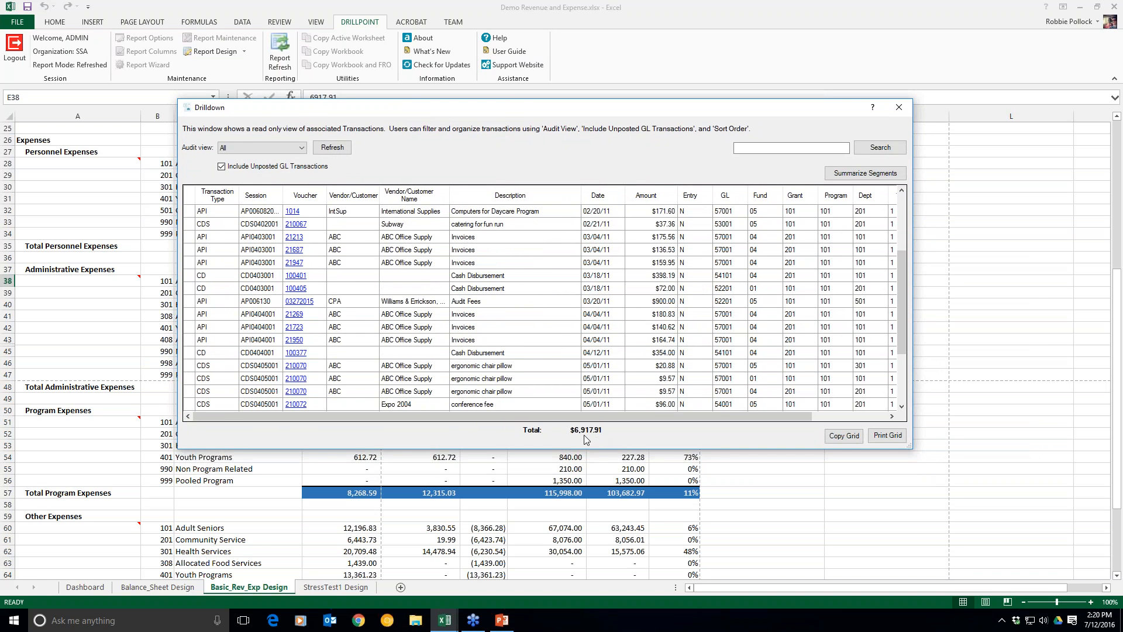
pyautogui.moveTo(904, 345); pyautogui.dragTo(898, 265)
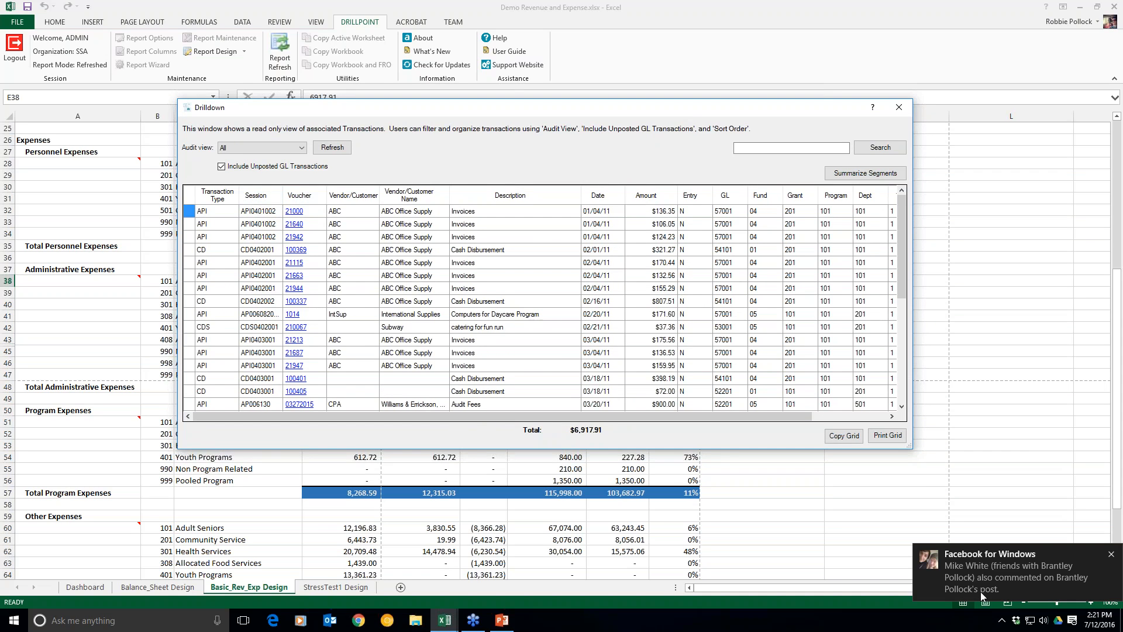
pyautogui.click(1111, 553)
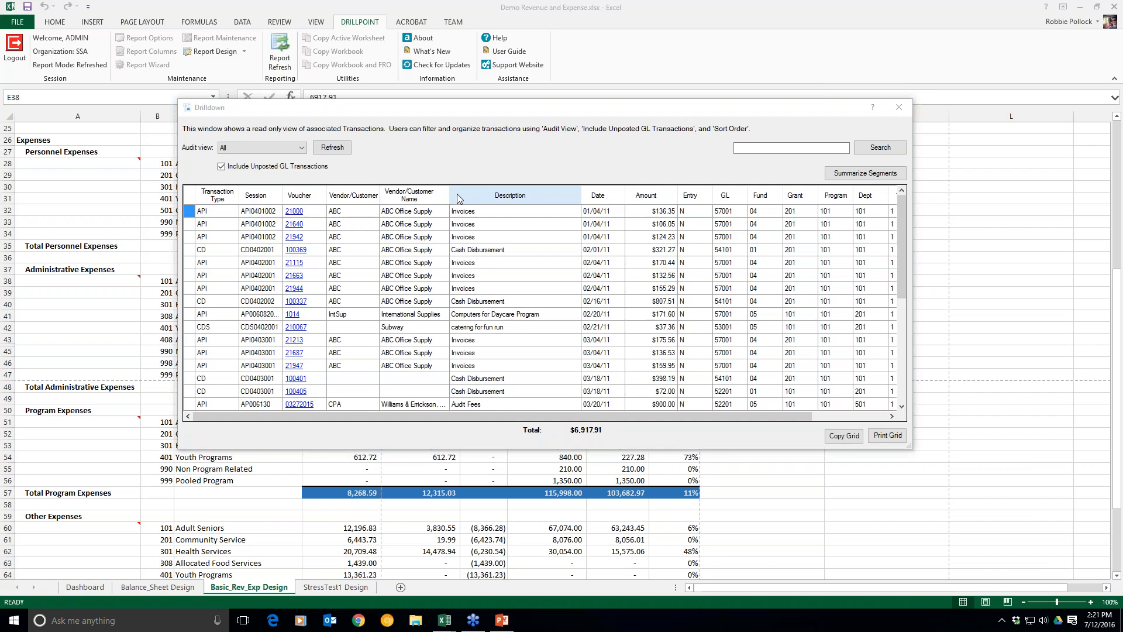
# Widen the Session column in the Drilldown grid and group the transactions by Session with subtotals
pyautogui.moveTo(283, 198); pyautogui.dragTo(329, 204)
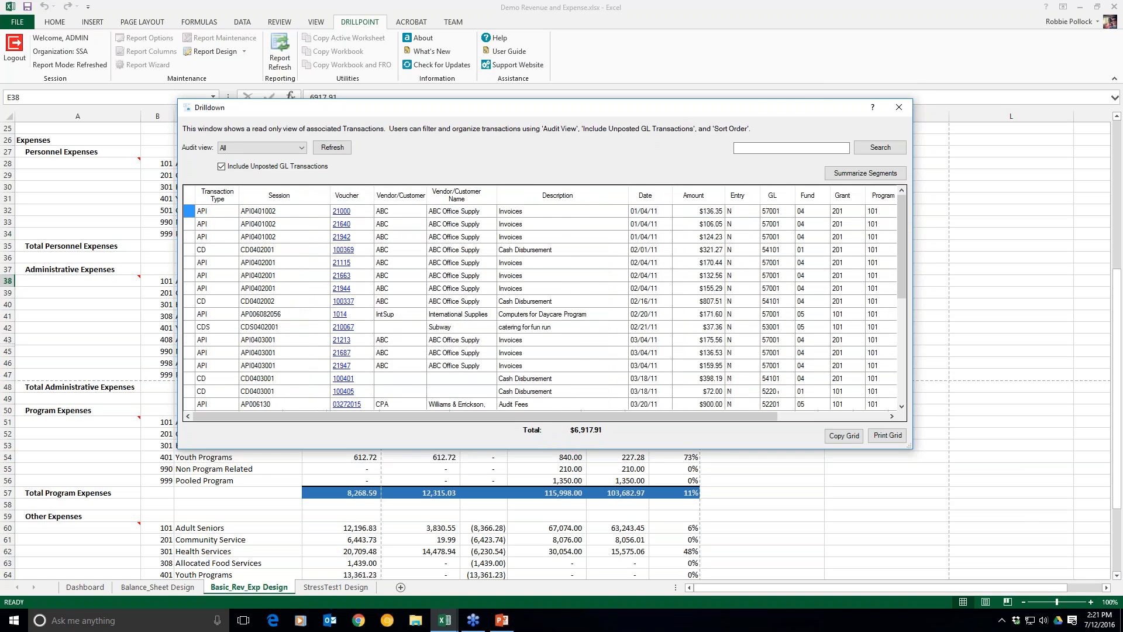
pyautogui.rightClick(283, 197)
pyautogui.click(293, 198)
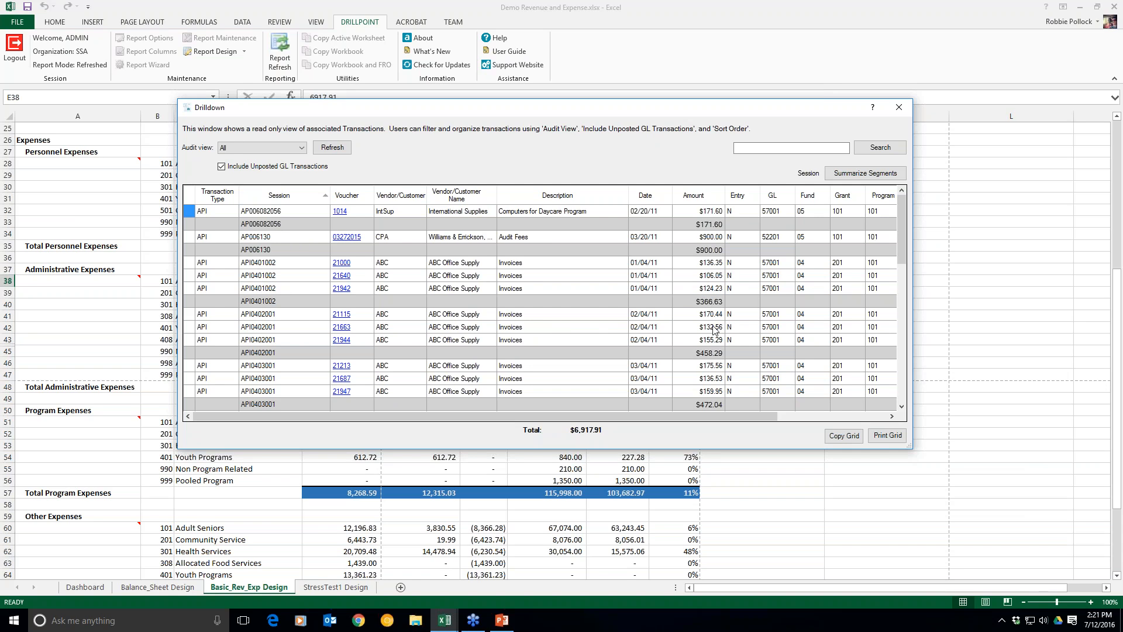
# Summarize the drilldown transactions by the combined Fund and Grant segments
pyautogui.moveTo(771, 417); pyautogui.dragTo(880, 426)
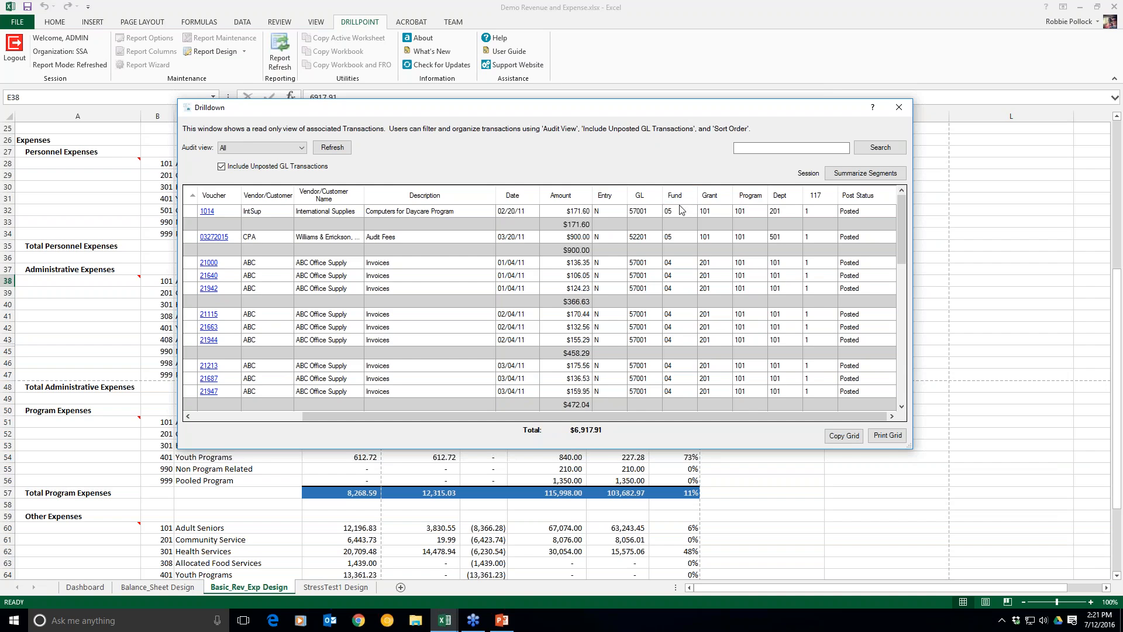
pyautogui.click(861, 175)
pyautogui.click(464, 254)
pyautogui.click(526, 258)
pyautogui.click(465, 255)
pyautogui.click(527, 256)
pyautogui.click(455, 318)
pyautogui.click(574, 308)
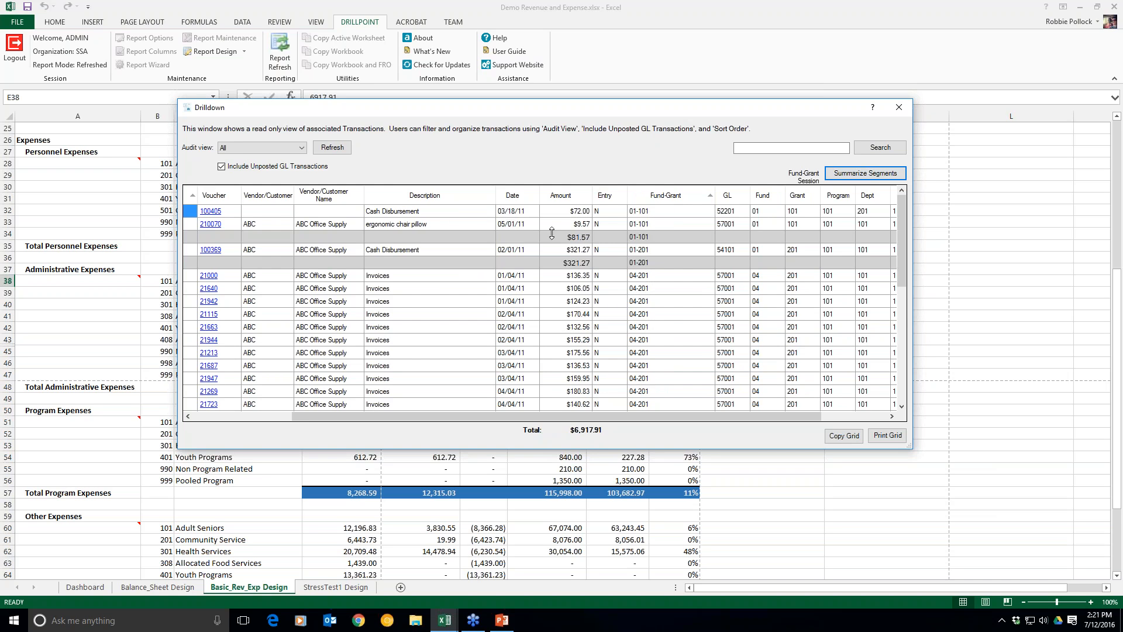
# Examine the Fund-Grant groups with their subtotals, segment codes, posting status and session and voucher details
pyautogui.scroll(-2, 582, 280)
pyautogui.scroll(-4, 581, 306)
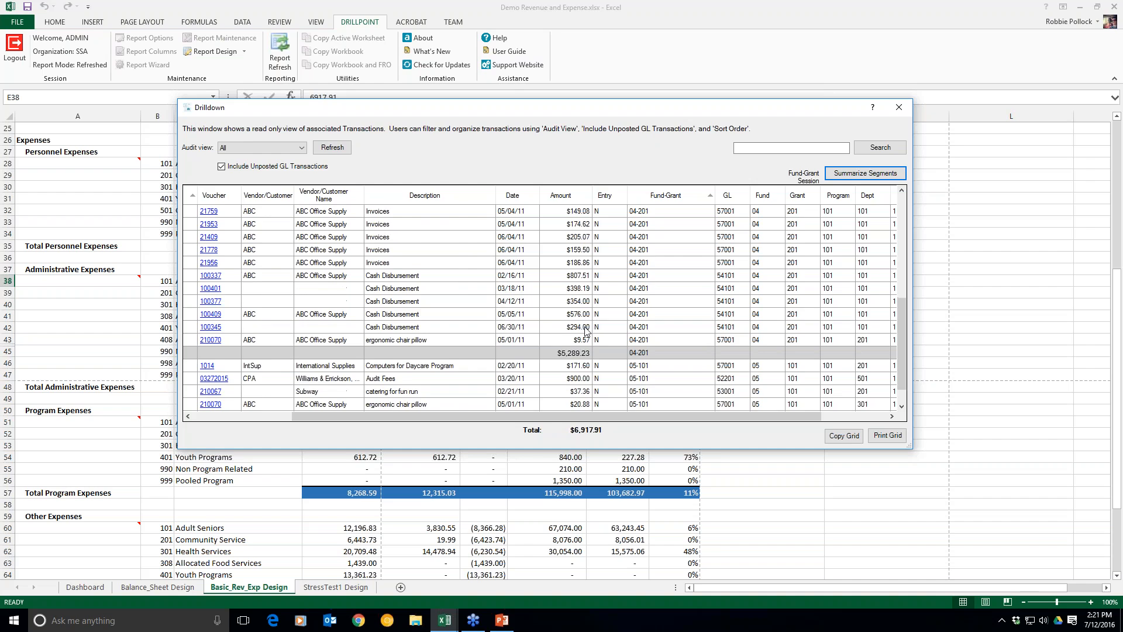
pyautogui.scroll(6, 576, 317)
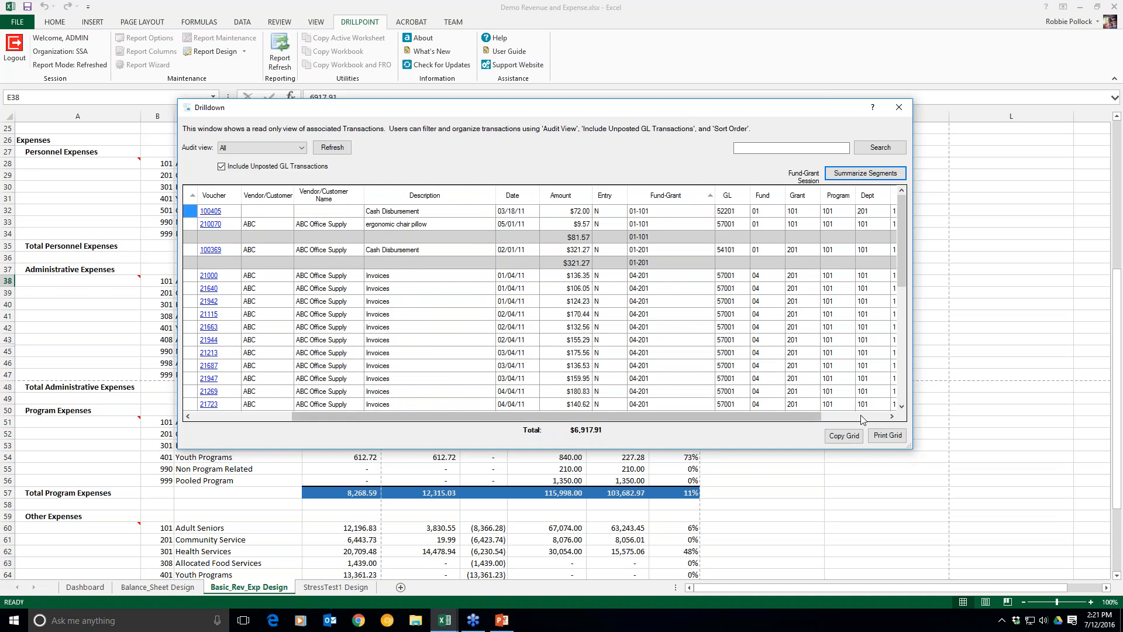
pyautogui.click(863, 415)
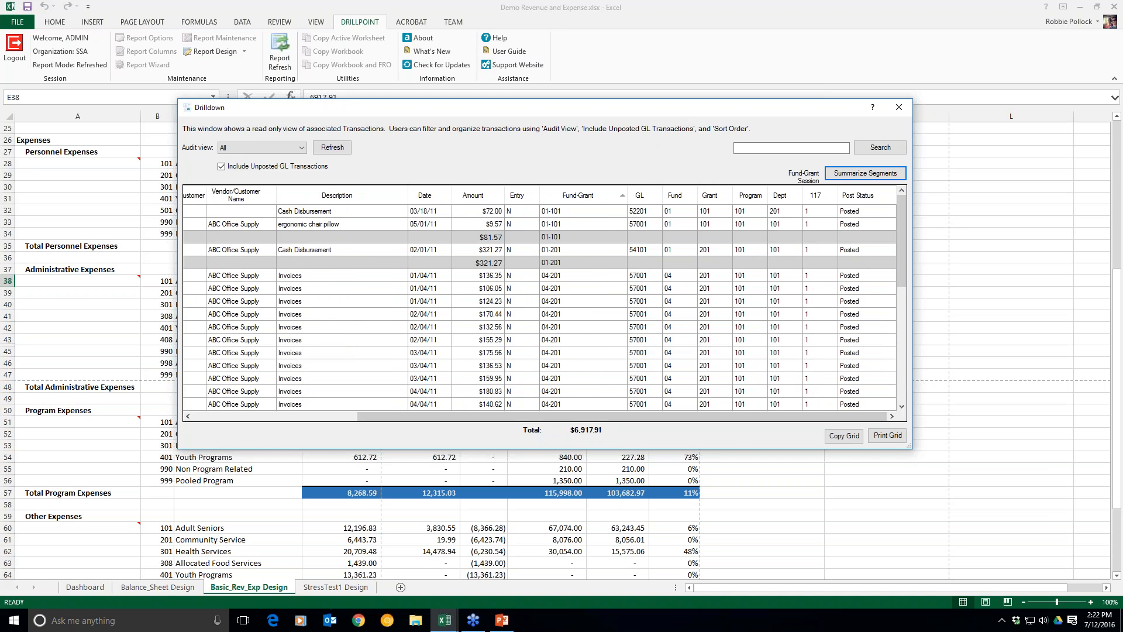
pyautogui.moveTo(903, 228)
pyautogui.mouseDown()
pyautogui.moveTo(897, 368)
pyautogui.moveTo(893, 225)
pyautogui.mouseUp()
pyautogui.moveTo(455, 112); pyautogui.dragTo(497, 138)
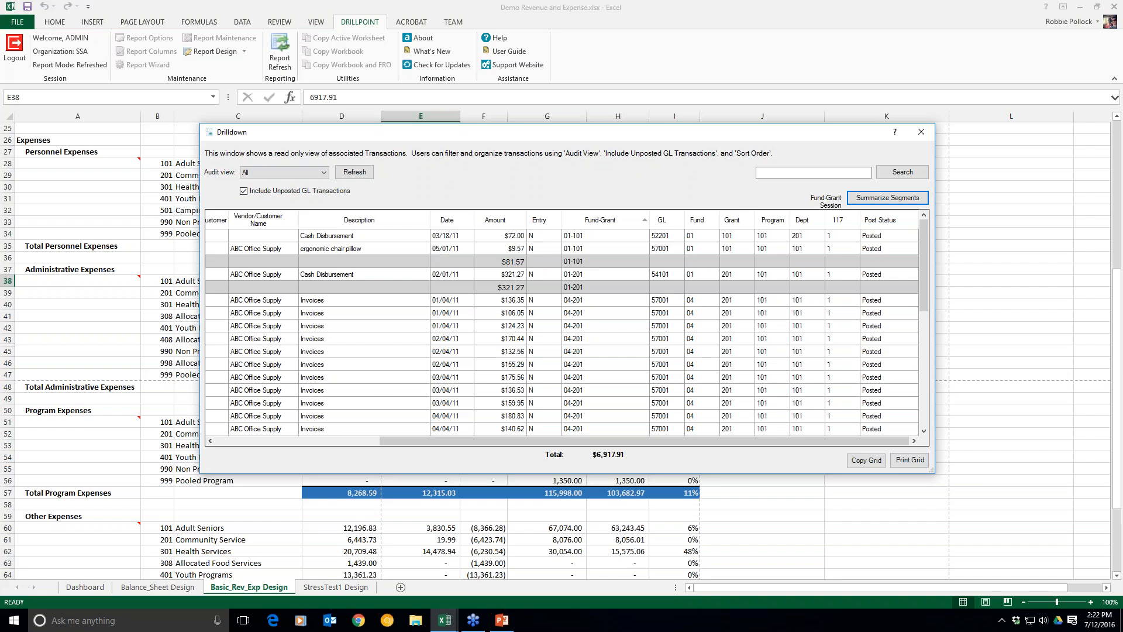
pyautogui.scroll(-1, 422, 358)
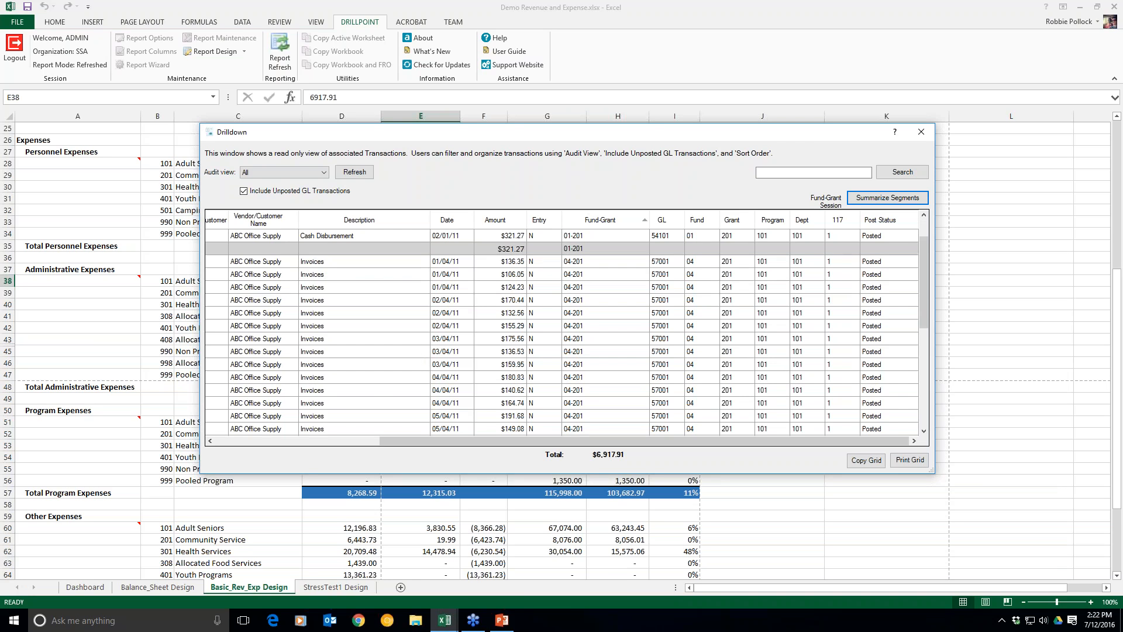
pyautogui.scroll(1, 562, 327)
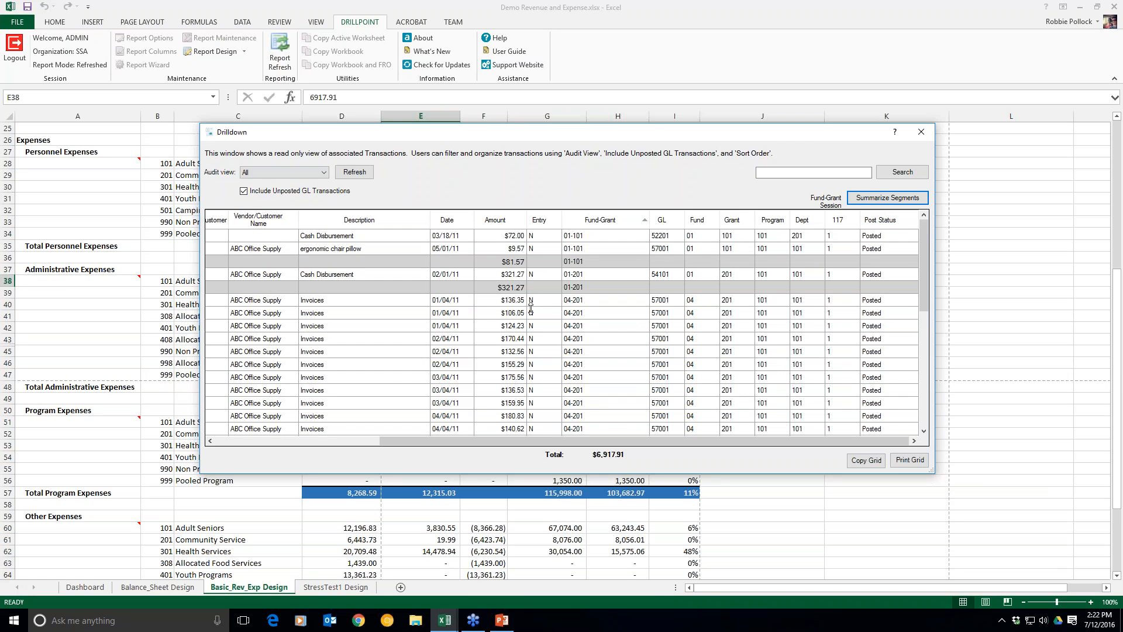
pyautogui.click(257, 441)
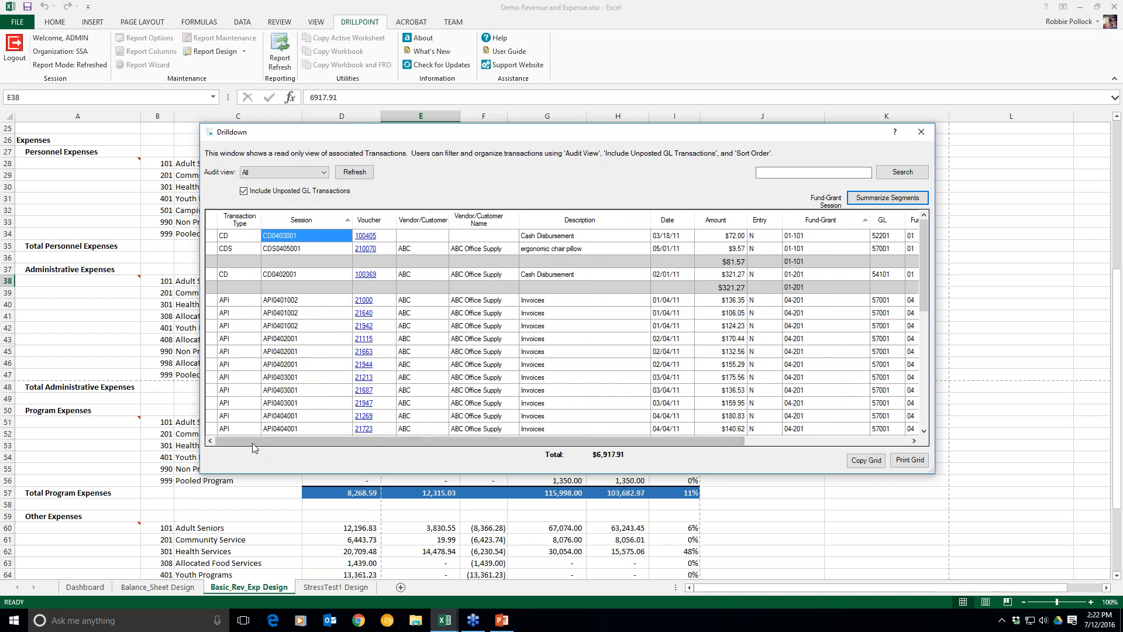
pyautogui.scroll(-5, 304, 332)
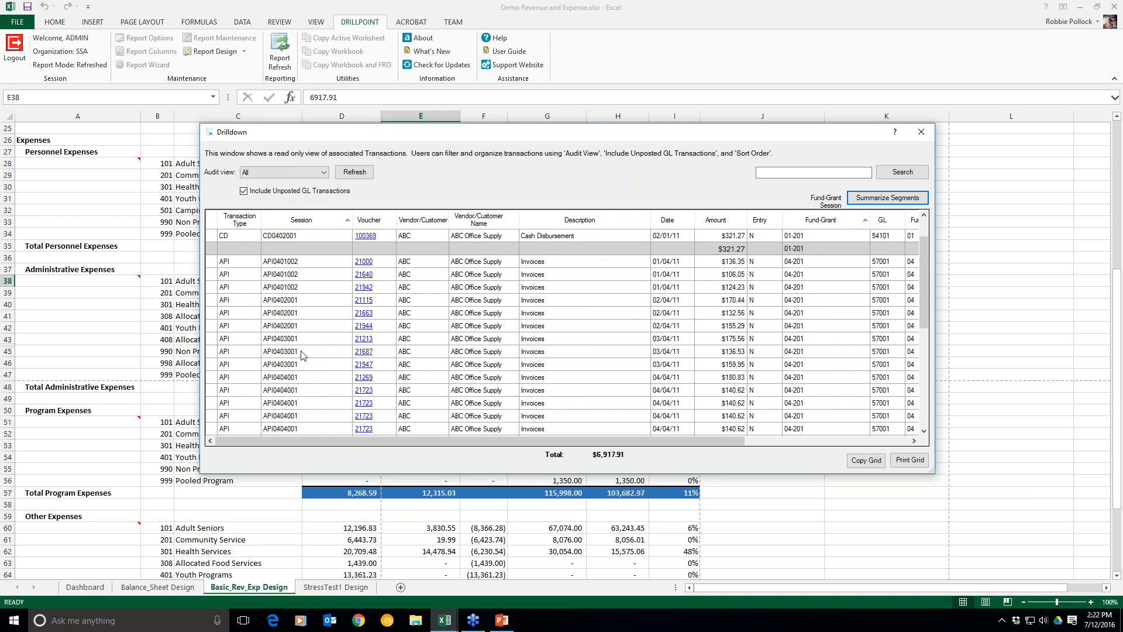
pyautogui.scroll(-1, 285, 358)
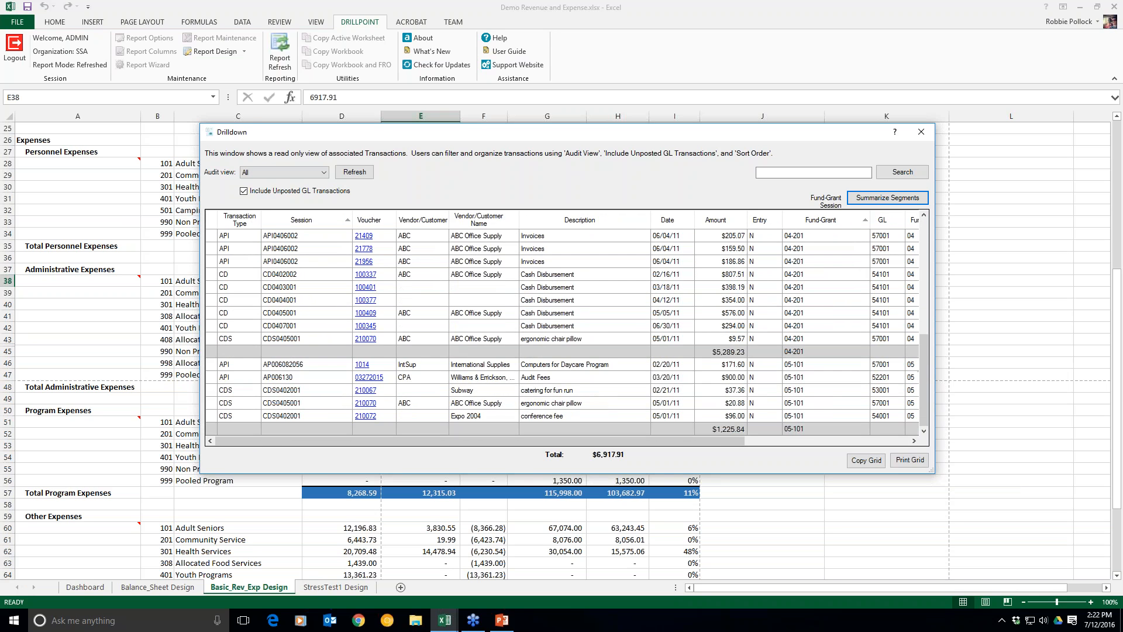
# Open the voucher for the International Supplies transaction described as Computers for Daycare Program and view its invoice and GL distribution
pyautogui.click(234, 367)
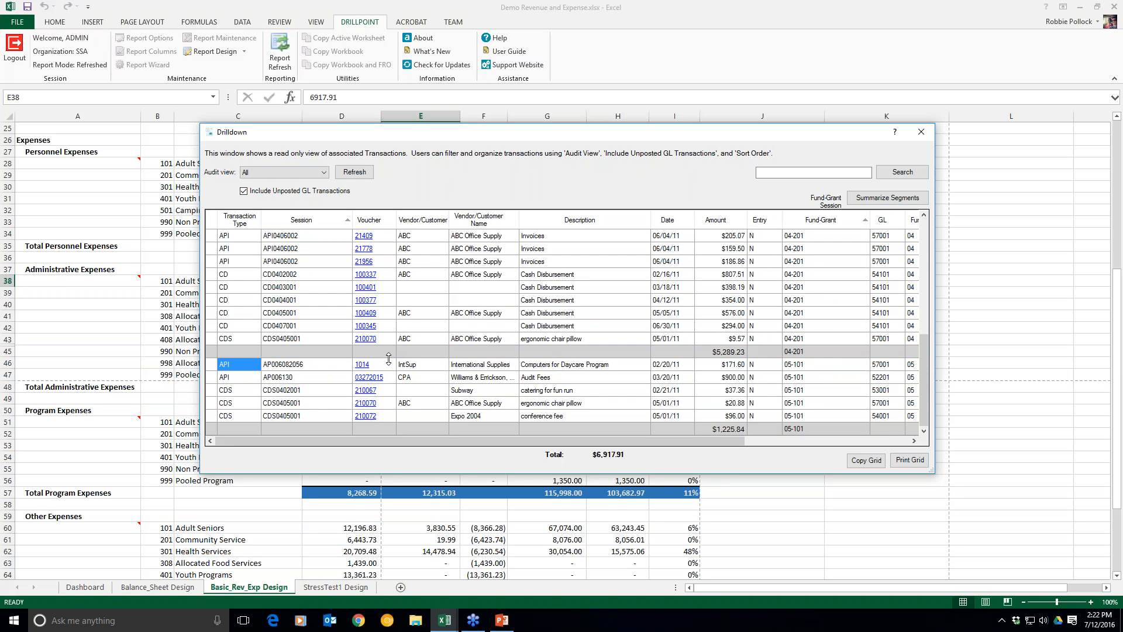
pyautogui.click(363, 365)
pyautogui.moveTo(610, 93); pyautogui.dragTo(599, 80)
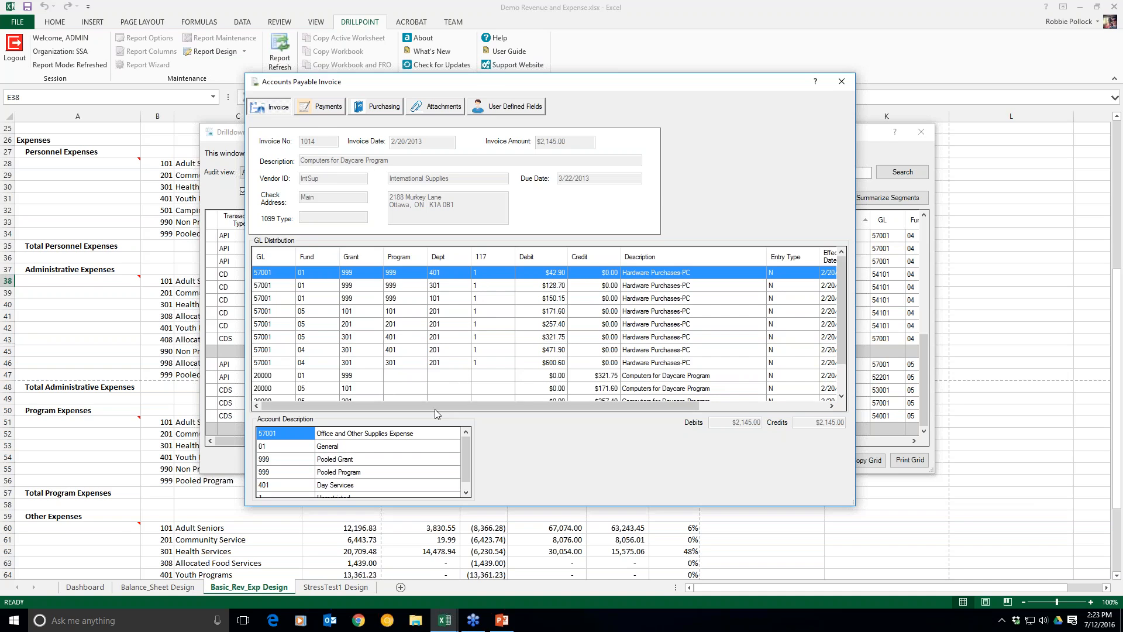
# Review the invoice's payment status and inspect the linked check, closing the check when finished
pyautogui.click(319, 107)
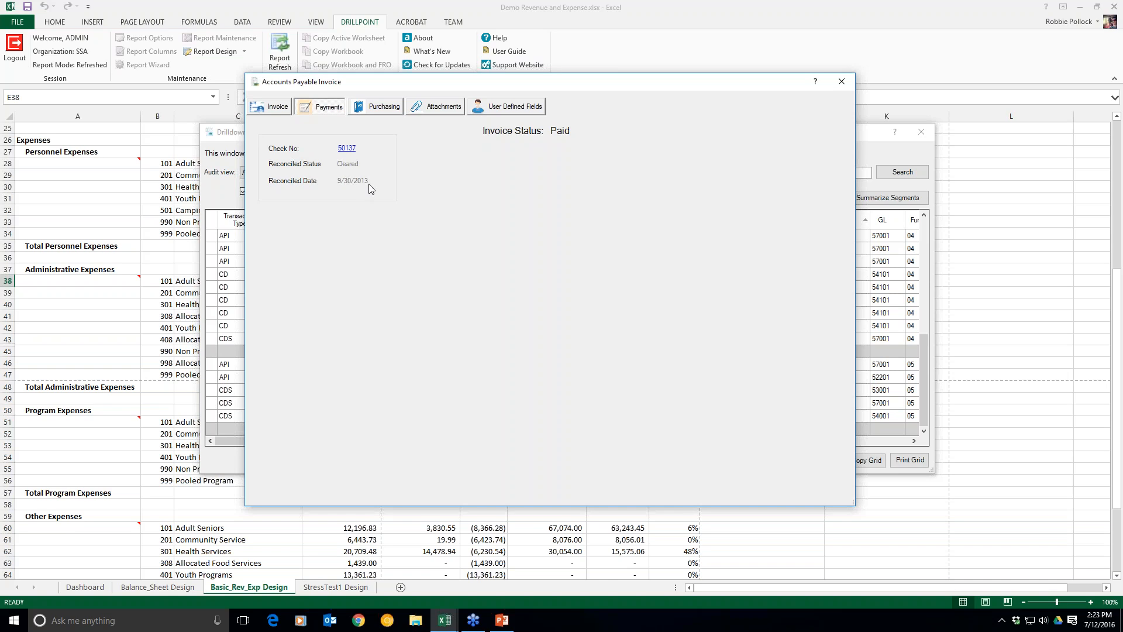
pyautogui.click(347, 148)
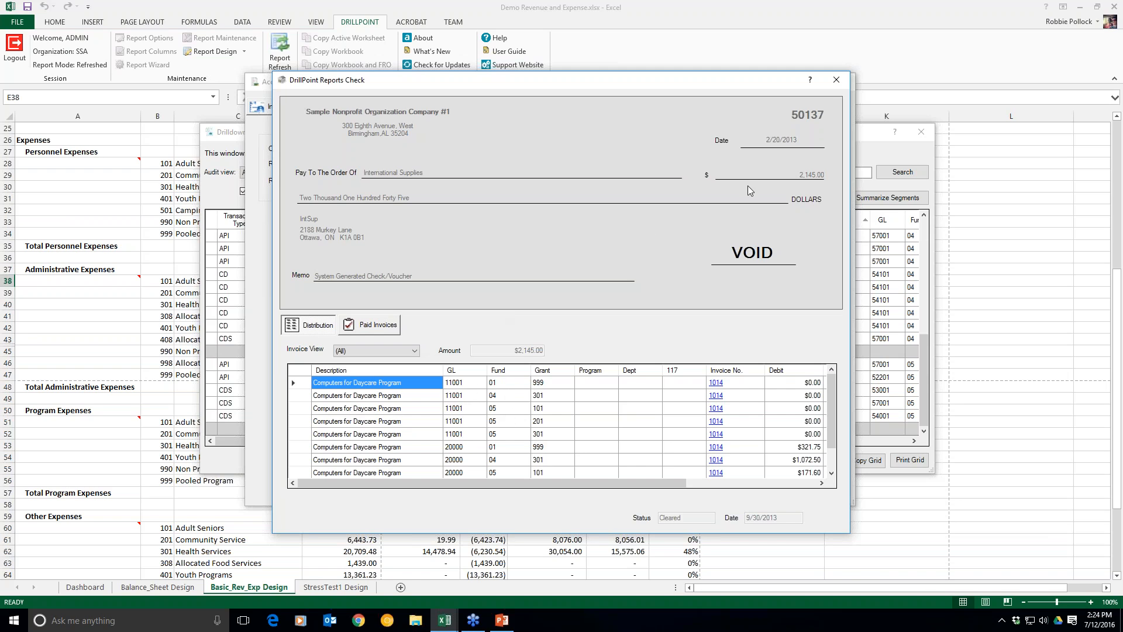
pyautogui.click(836, 80)
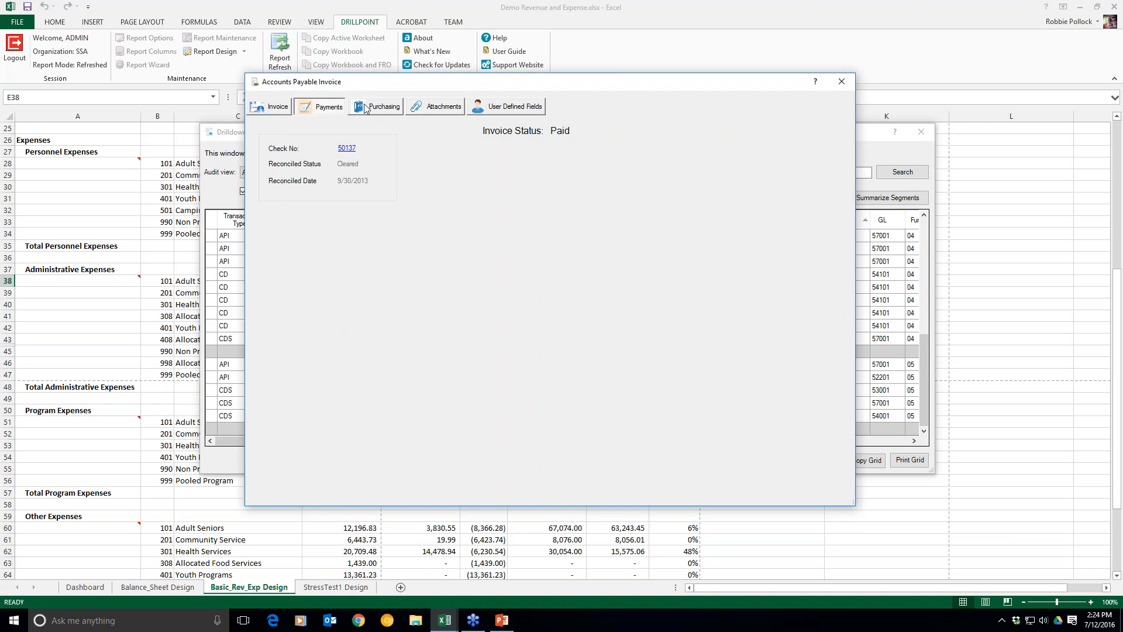
# Open the purchase order linked to the invoice and examine its line items and GL distribution
pyautogui.click(384, 109)
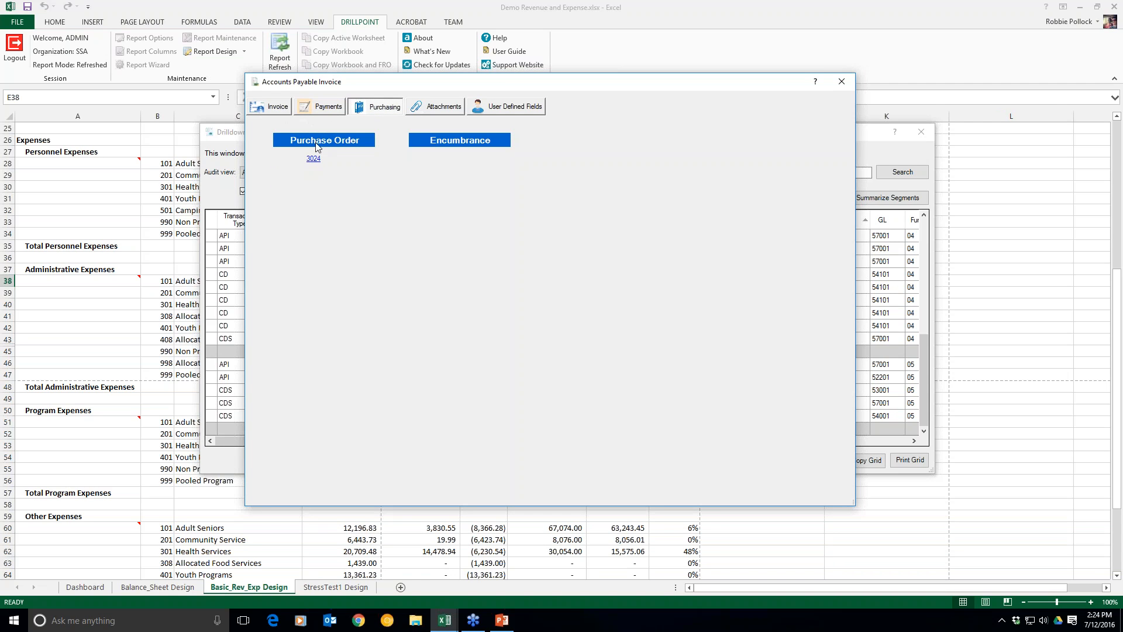
pyautogui.click(313, 160)
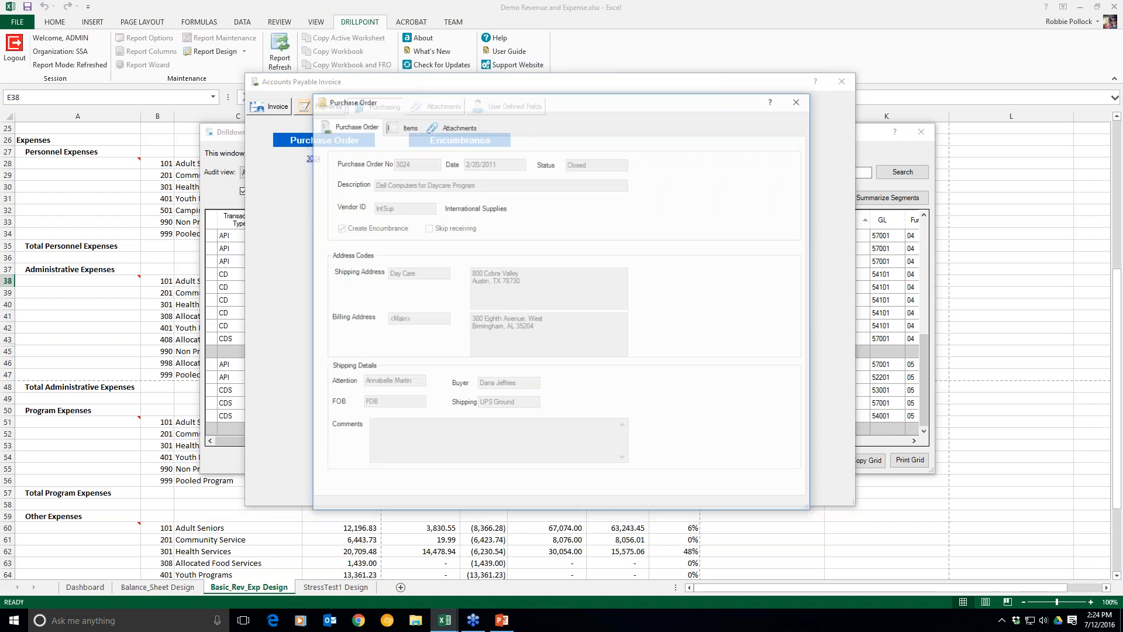
pyautogui.click(403, 129)
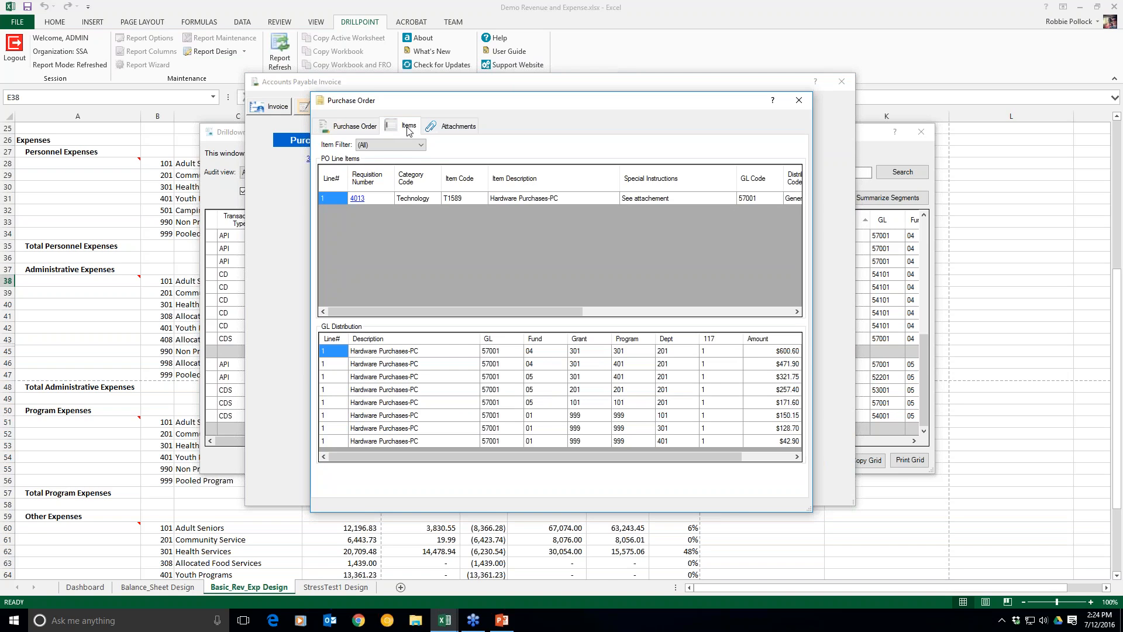
# Inspect the linked electronic requisition's items, notes and history, closing it and the purchase order when finished
pyautogui.click(362, 201)
pyautogui.moveTo(419, 110); pyautogui.dragTo(491, 117)
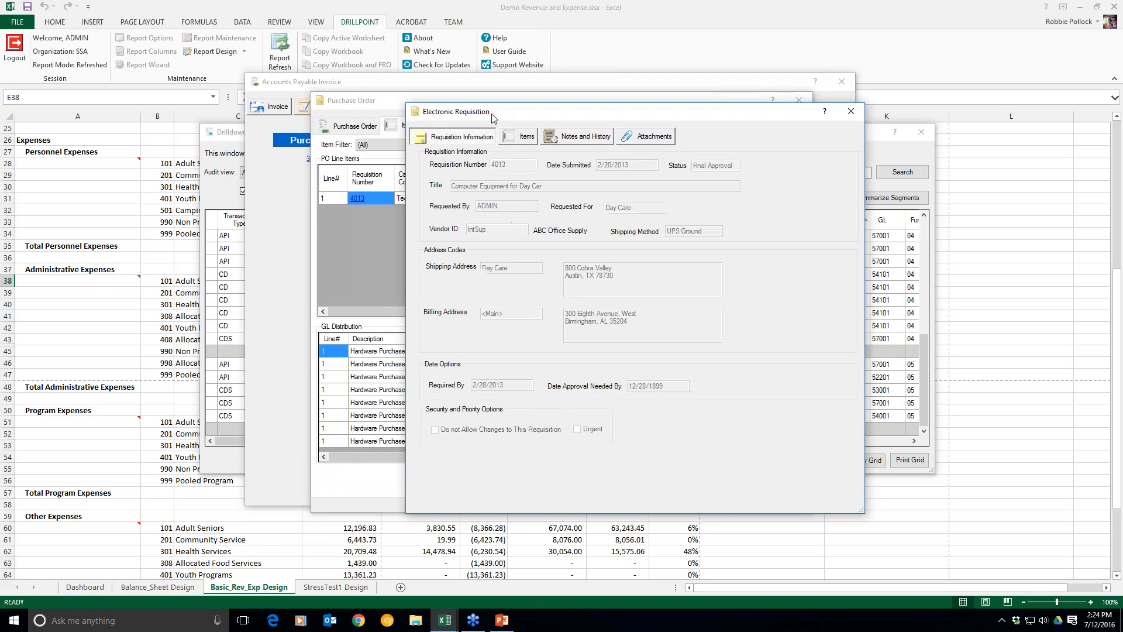
pyautogui.click(520, 138)
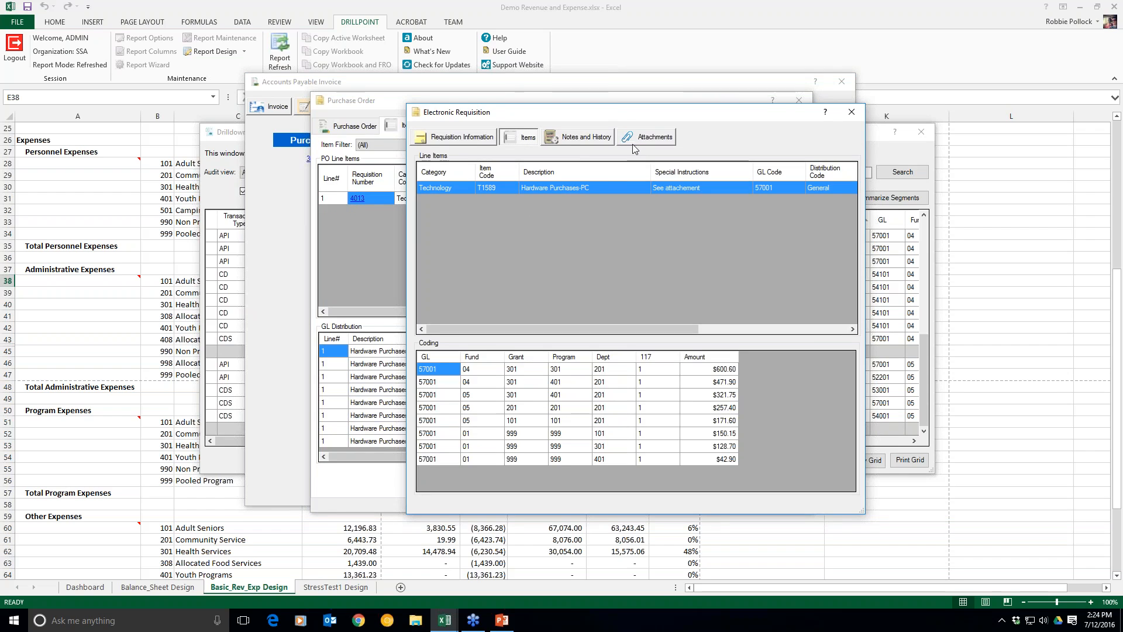
pyautogui.click(580, 139)
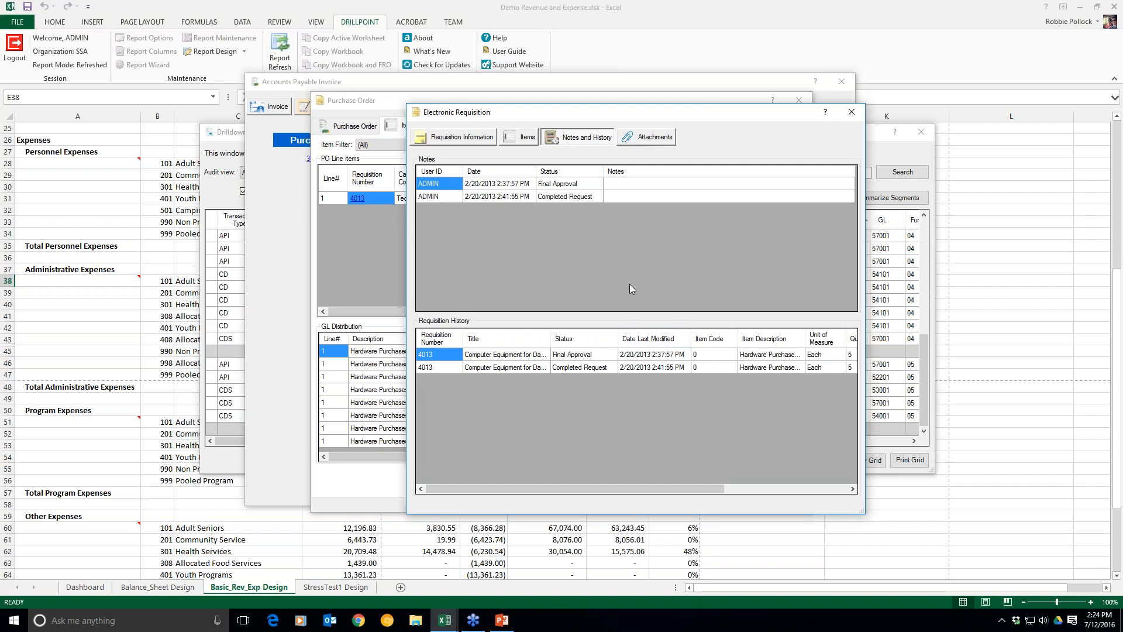
pyautogui.click(851, 113)
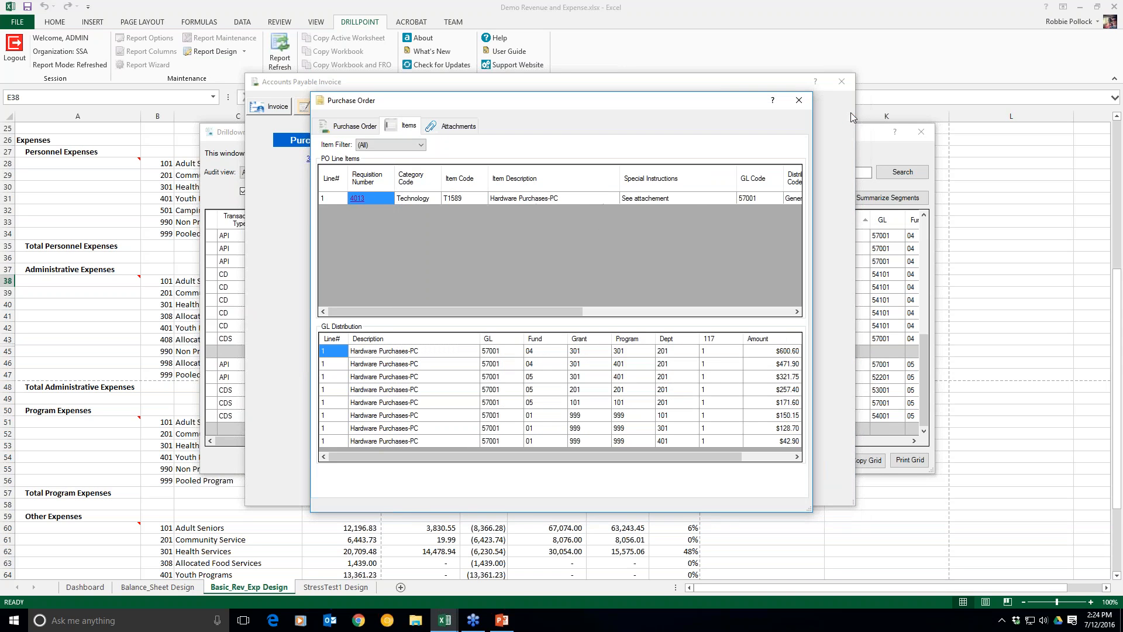
pyautogui.click(799, 100)
# View the invoice's attached googlebilling.pdf and its user-defined fields, finishing back on the main invoice details
pyautogui.click(444, 108)
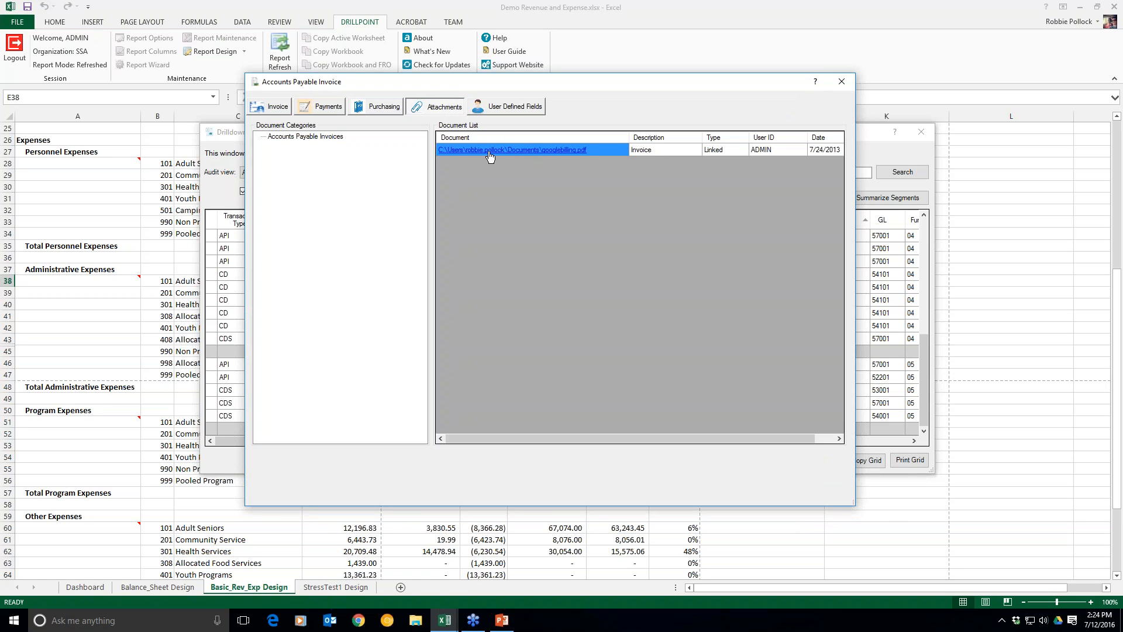
pyautogui.click(514, 151)
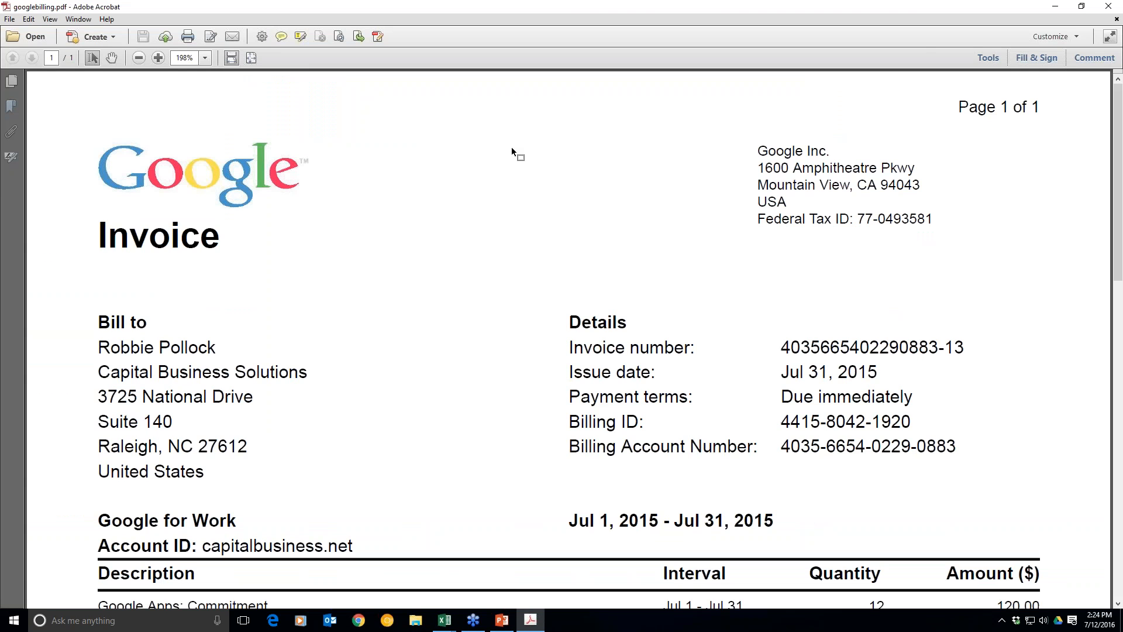
pyautogui.scroll(-5, 395, 275)
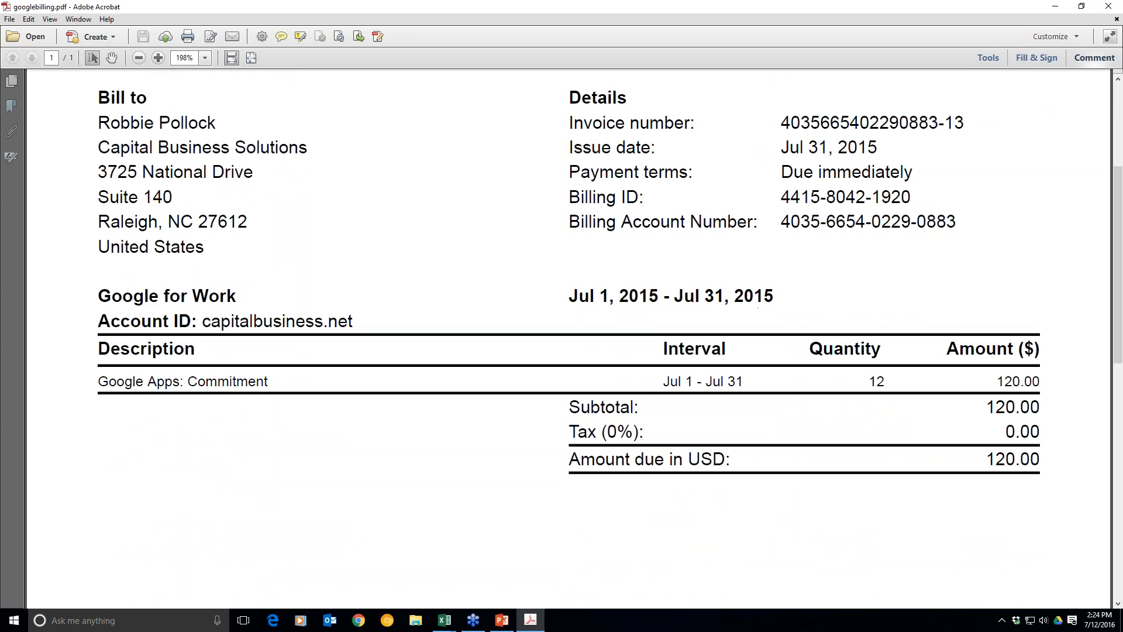
pyautogui.click(1107, 6)
pyautogui.click(534, 106)
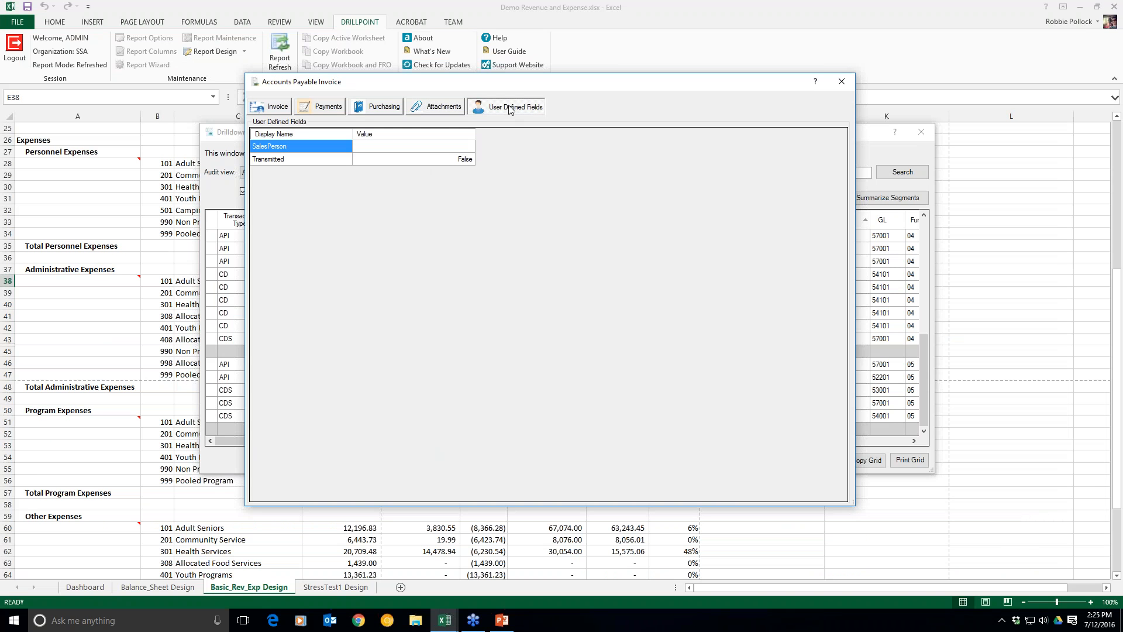
pyautogui.click(271, 107)
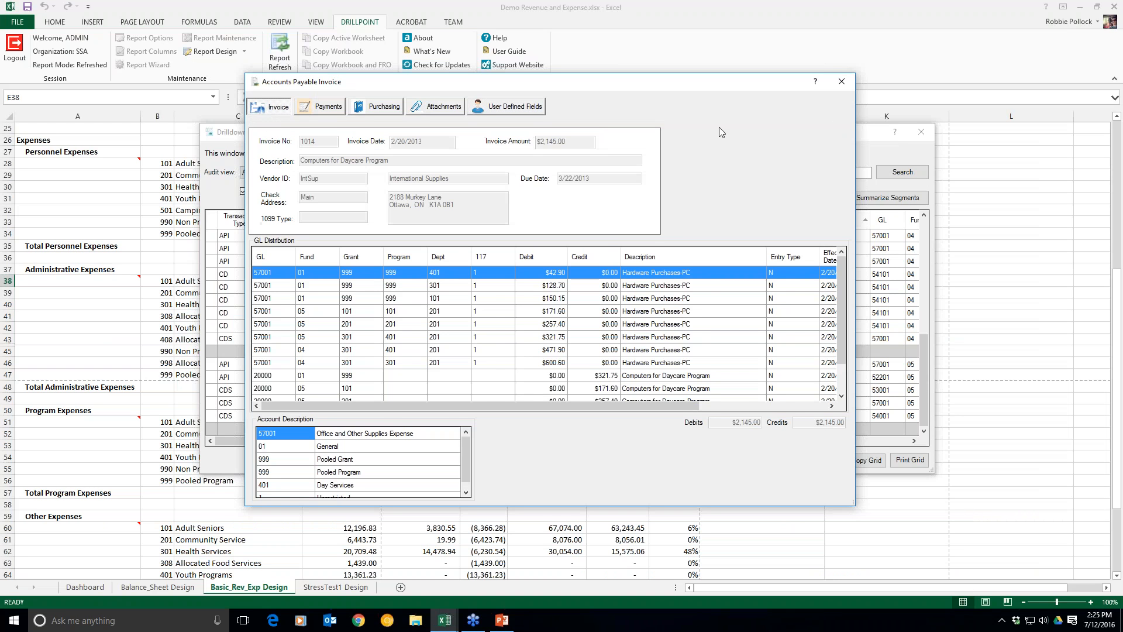
# Close the invoice and the drilldown transactions window, returning to the beginning of the Statement of Activities
pyautogui.click(841, 81)
pyautogui.moveTo(569, 132); pyautogui.dragTo(685, 89)
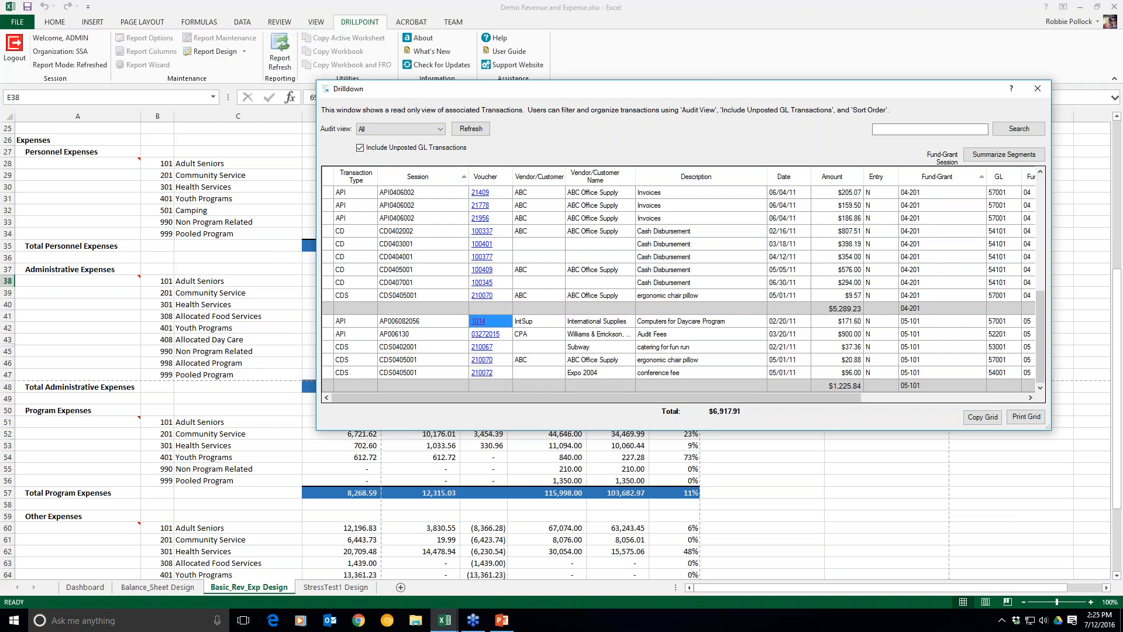
pyautogui.click(1039, 93)
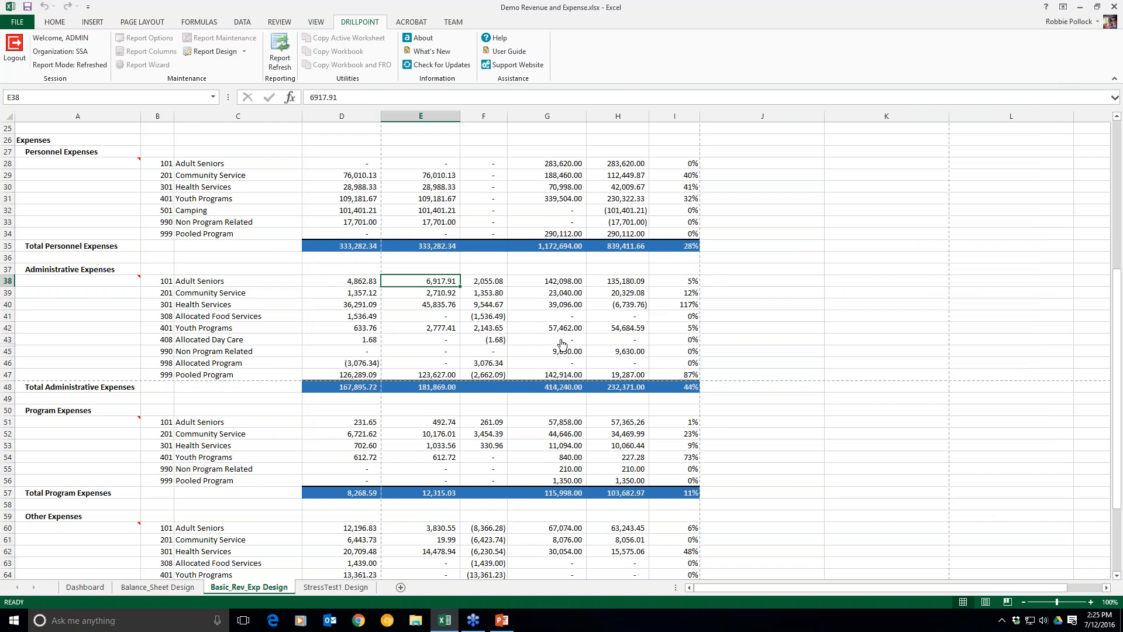
pyautogui.scroll(2, 409, 351)
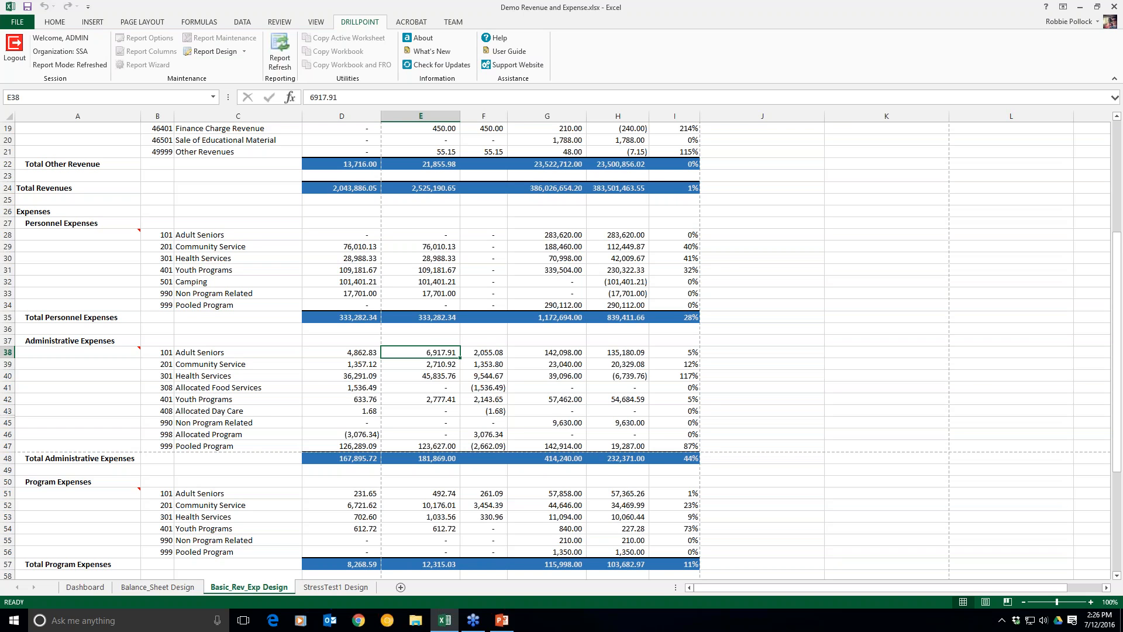
pyautogui.scroll(6, 442, 280)
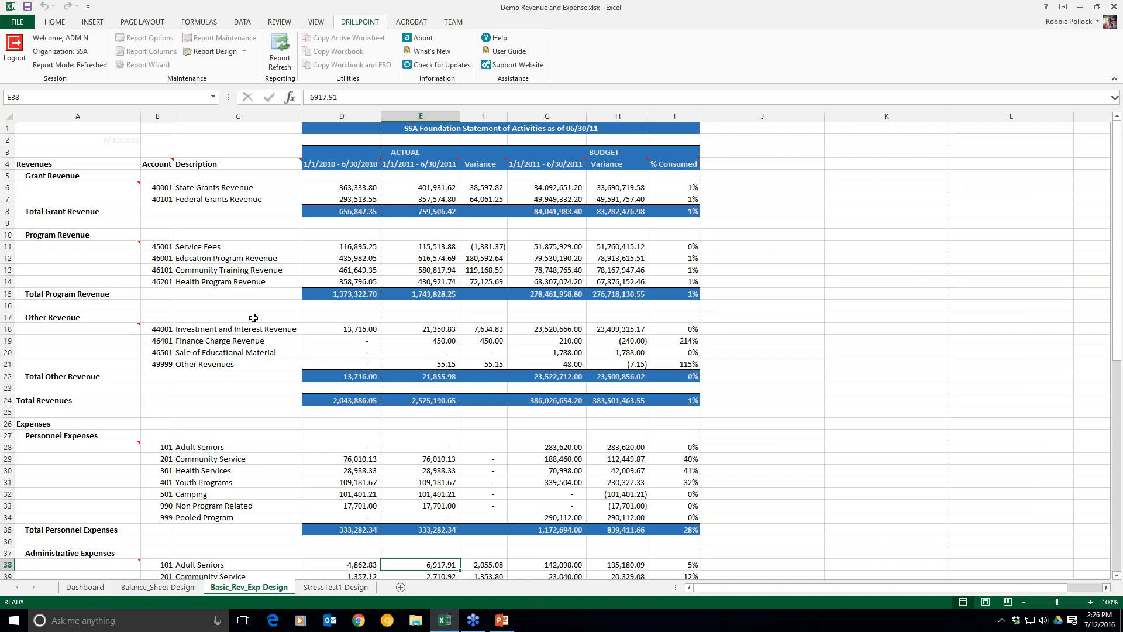
# Review the StressTest1, Basic_Rev_Exp and Balance_Sheet design sheets, finishing on the Dashboard
pyautogui.click(273, 56)
pyautogui.click(322, 588)
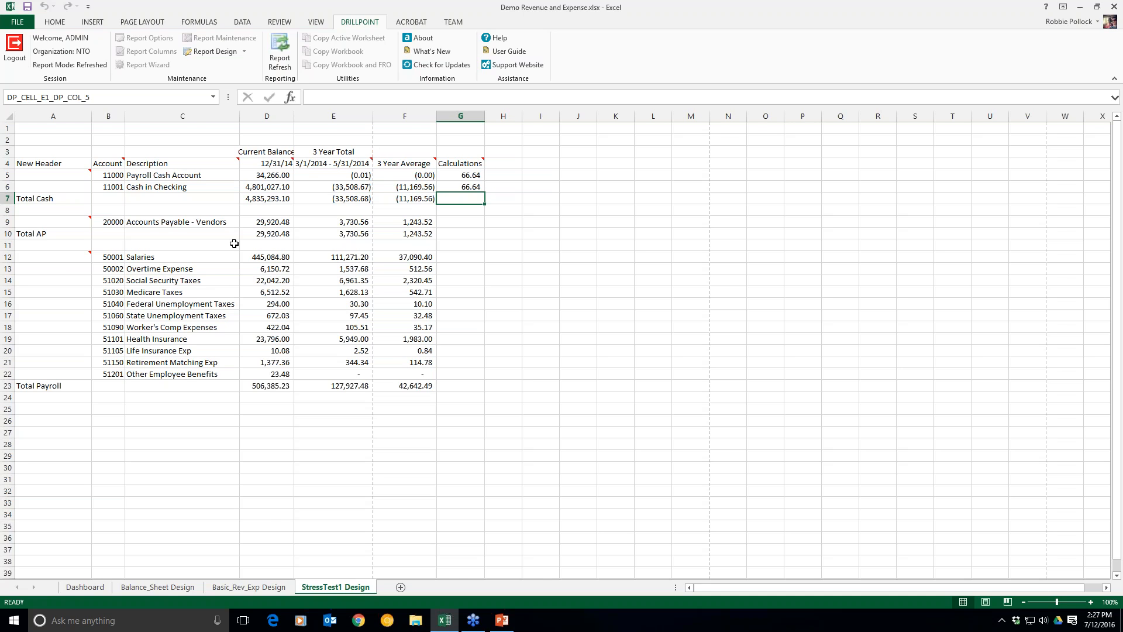
pyautogui.click(270, 590)
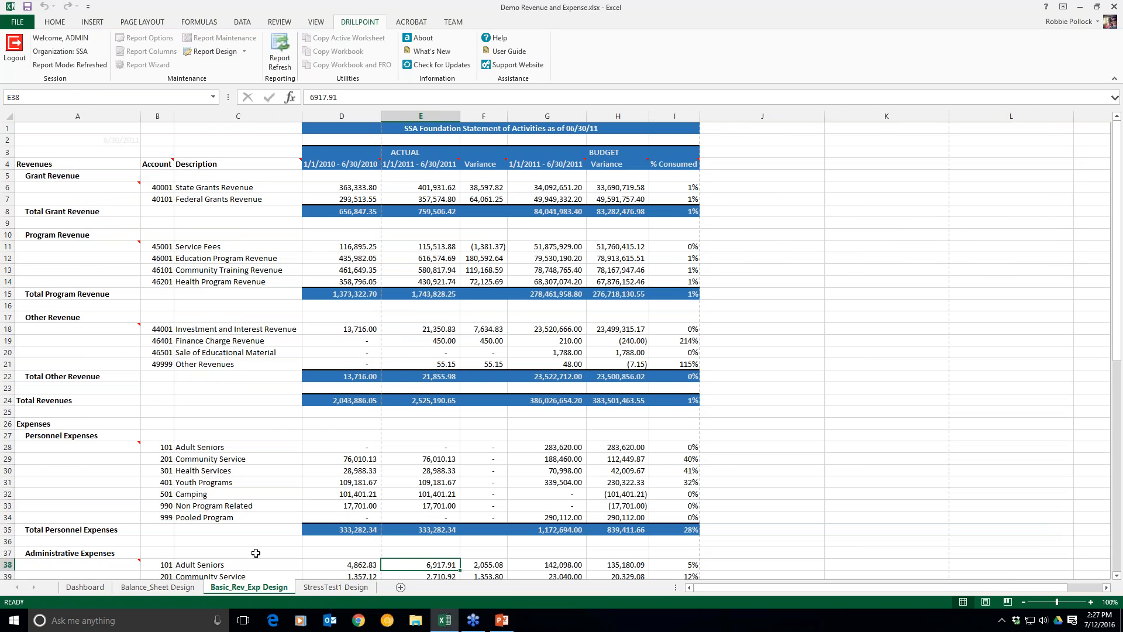
pyautogui.click(165, 589)
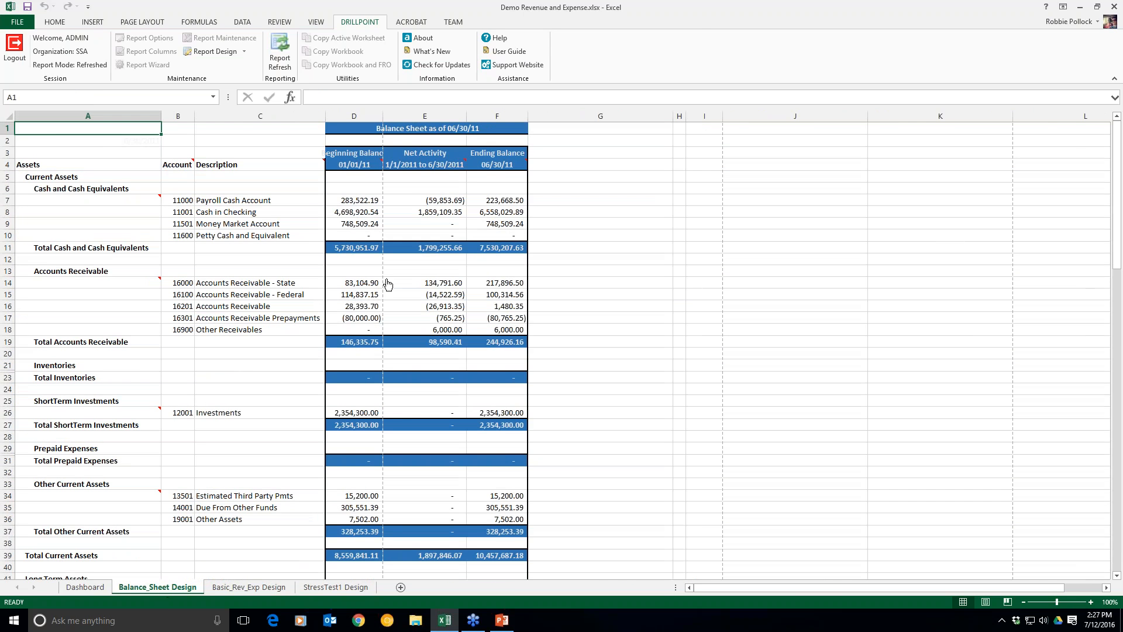
pyautogui.scroll(-3, 388, 285)
pyautogui.click(71, 590)
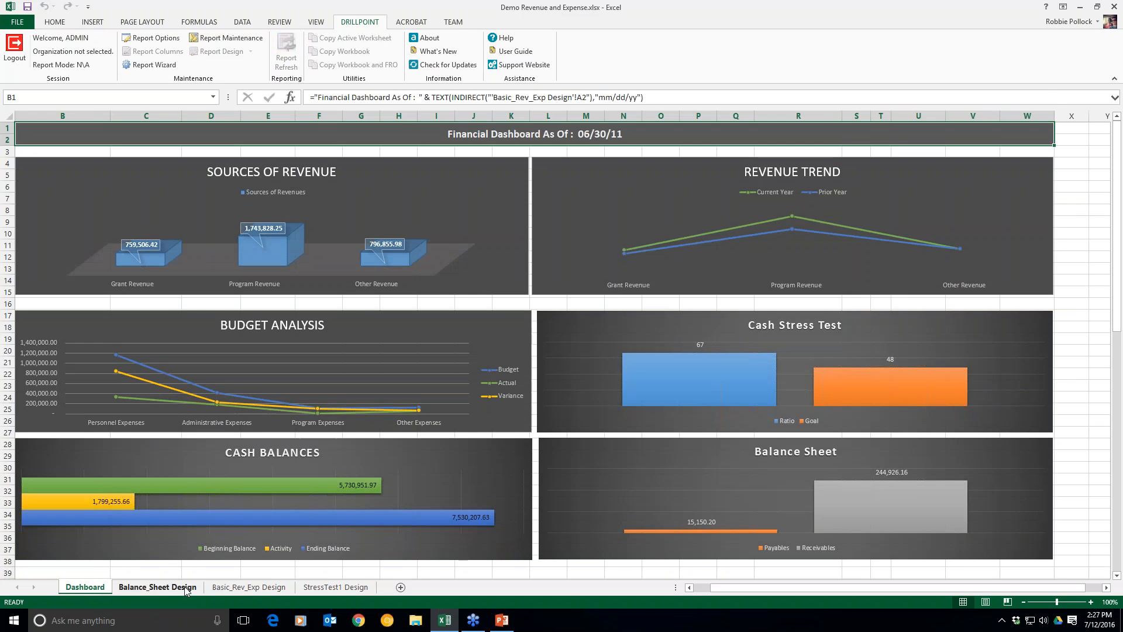
# Revisit the source report sheets and examine the Dashboard's Balance Sheet and Cash Balances charts
pyautogui.click(221, 586)
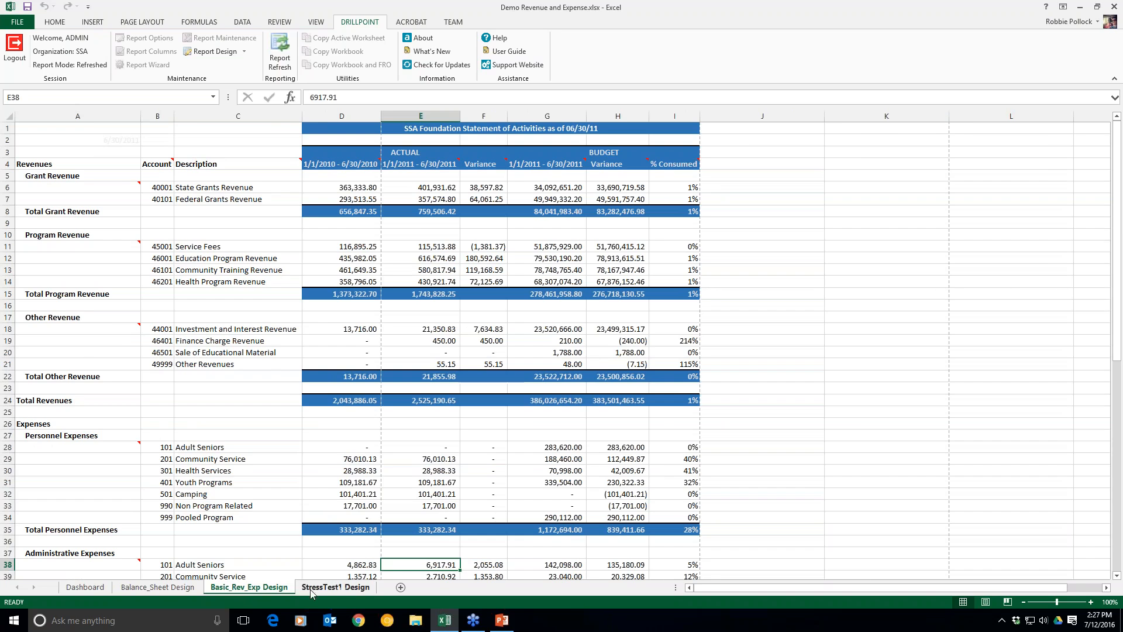
pyautogui.click(328, 588)
pyautogui.click(258, 588)
pyautogui.click(119, 588)
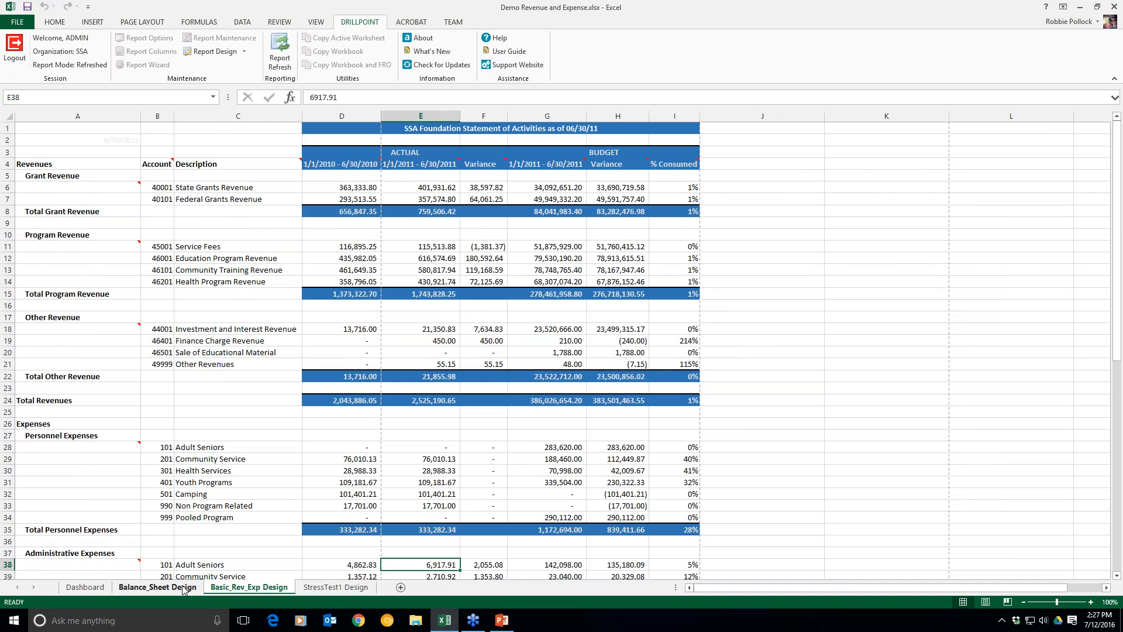
pyautogui.click(99, 588)
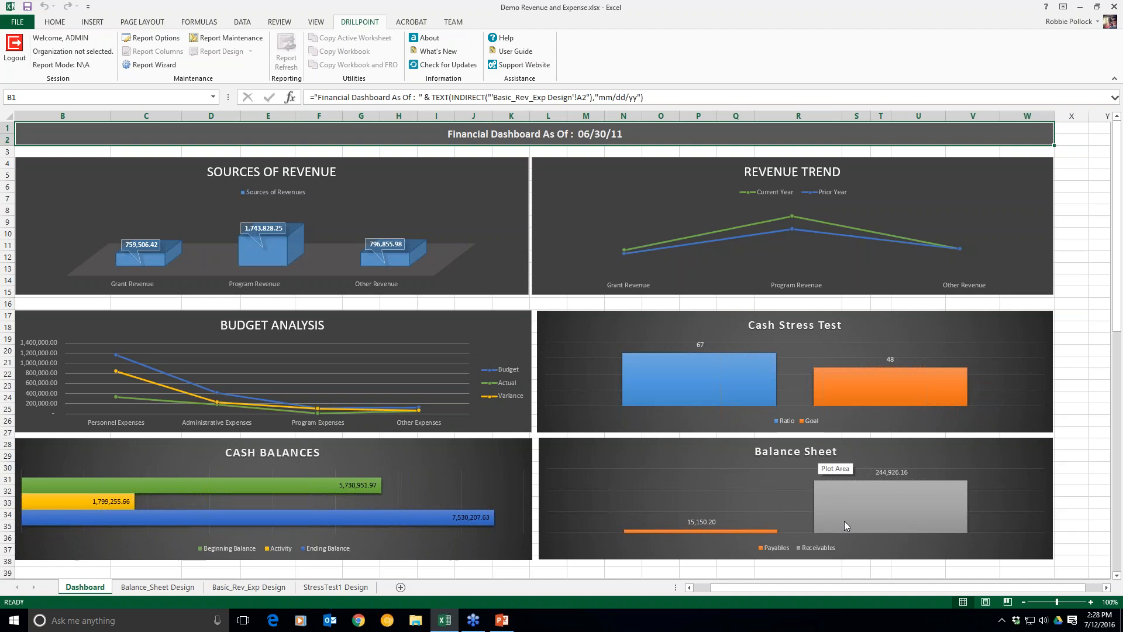
pyautogui.moveTo(711, 529)
pyautogui.moveTo(322, 481)
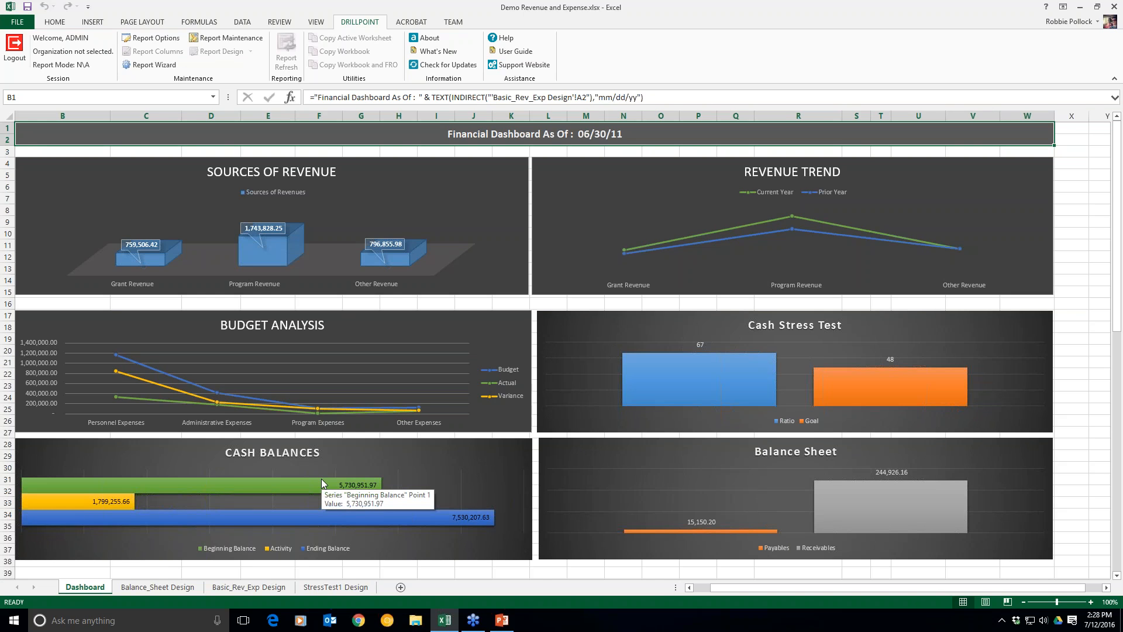
# Switch the Basic_Rev_Exp Design sheet from the refreshed report to report design mode
pyautogui.click(248, 587)
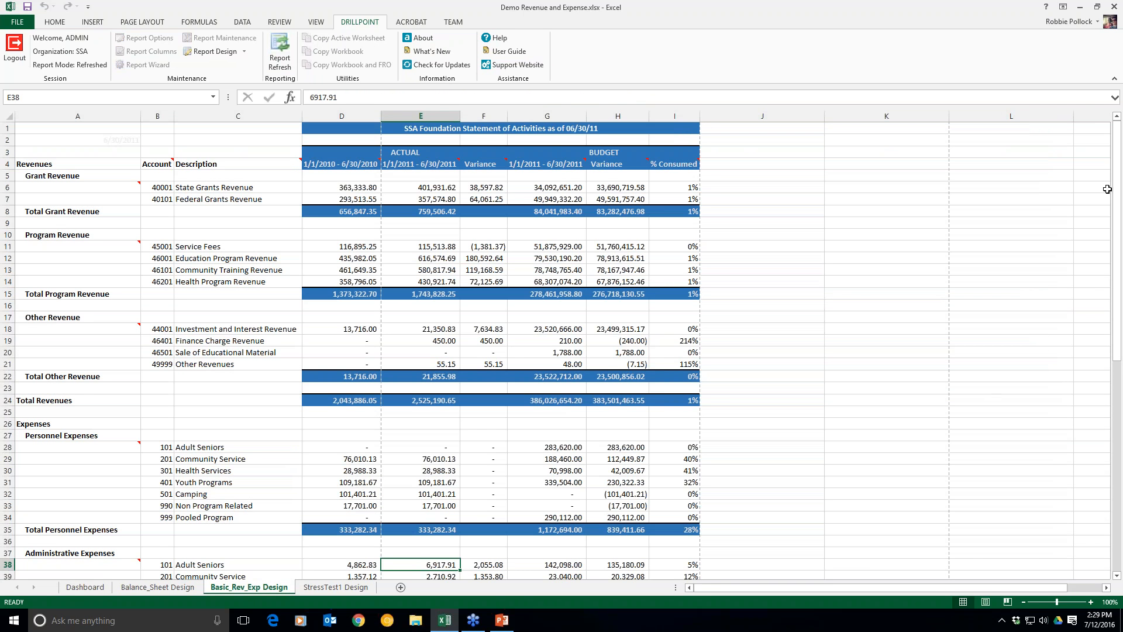
pyautogui.click(1118, 174)
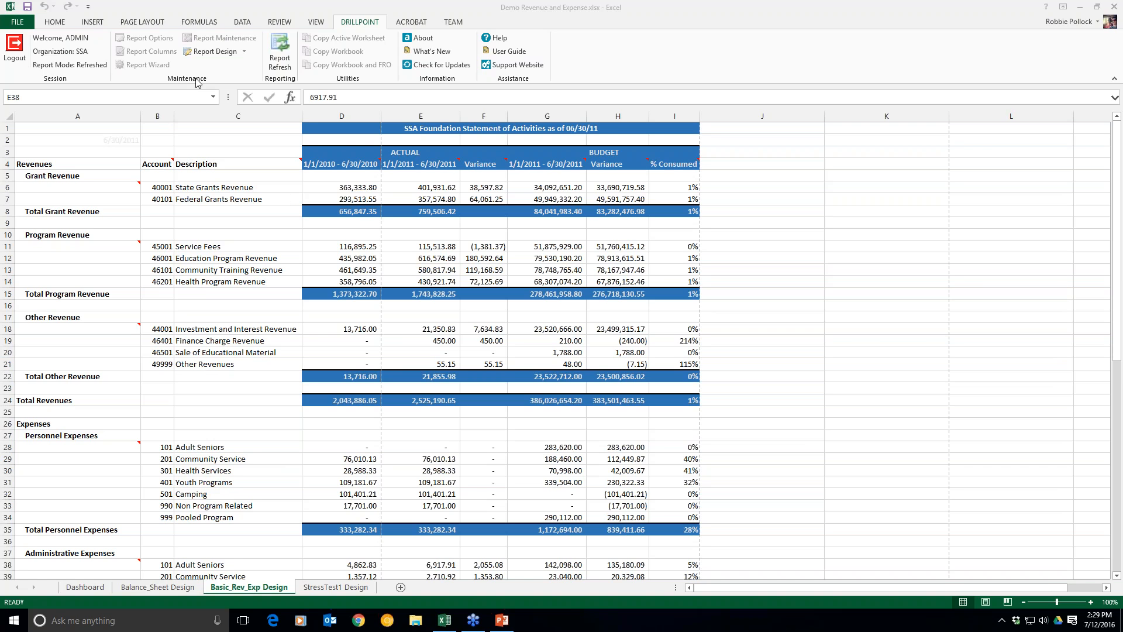
pyautogui.click(205, 53)
pyautogui.click(205, 53)
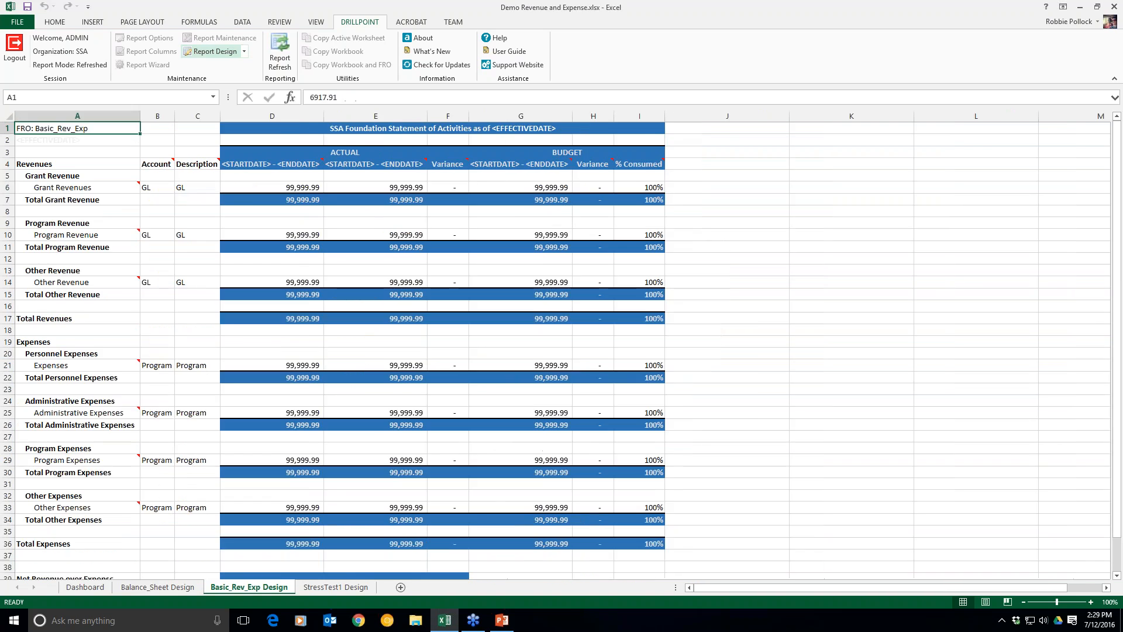
pyautogui.click(729, 186)
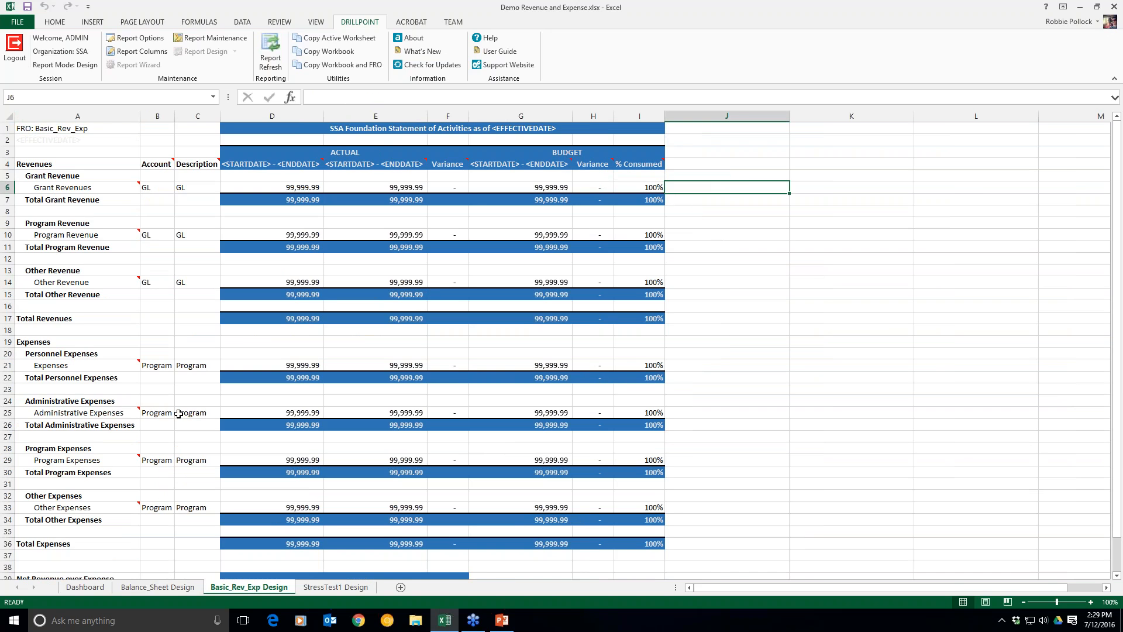
# Examine the report design's outline, Account, Variance and % Consumed columns, including the Grant Revenues variance formula and the effective date cell
pyautogui.click(79, 116)
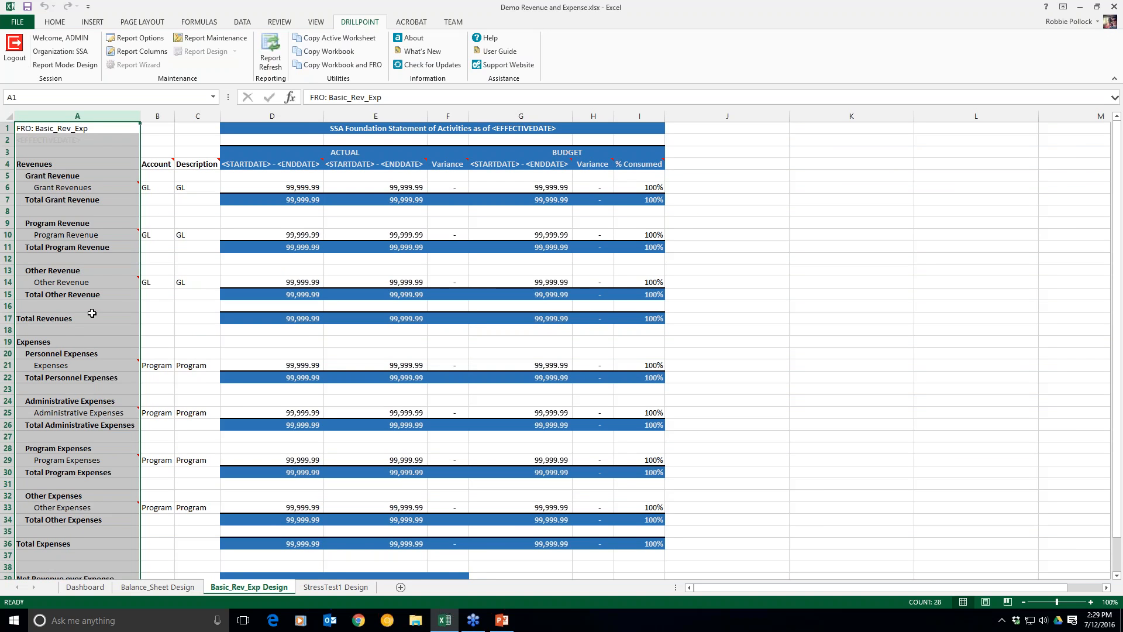
pyautogui.click(157, 116)
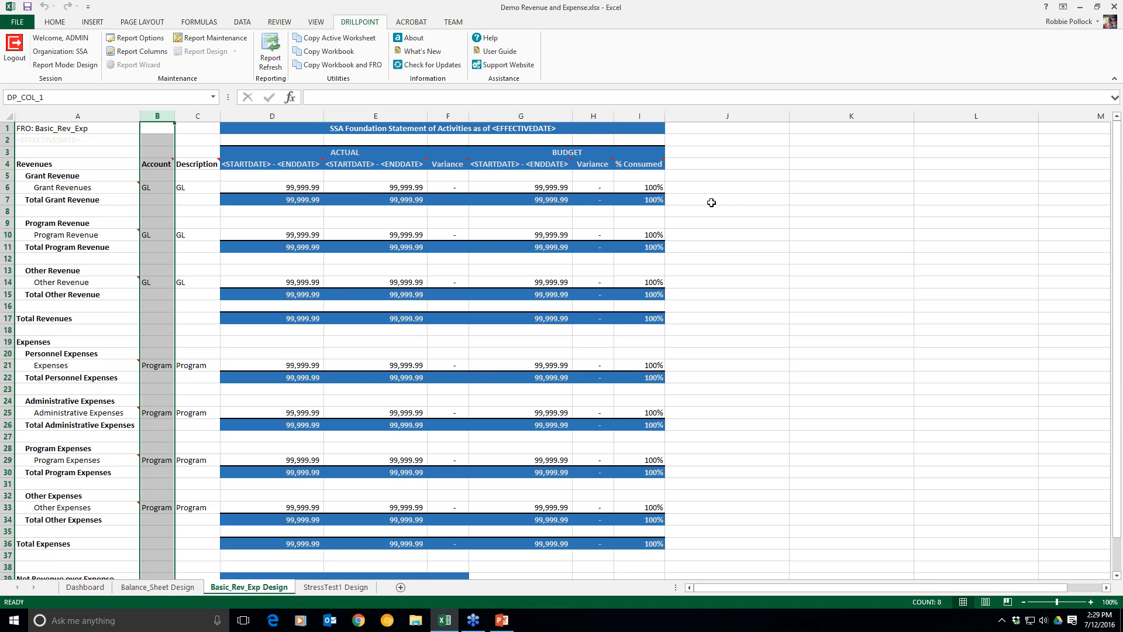
pyautogui.moveTo(259, 167)
pyautogui.click(451, 187)
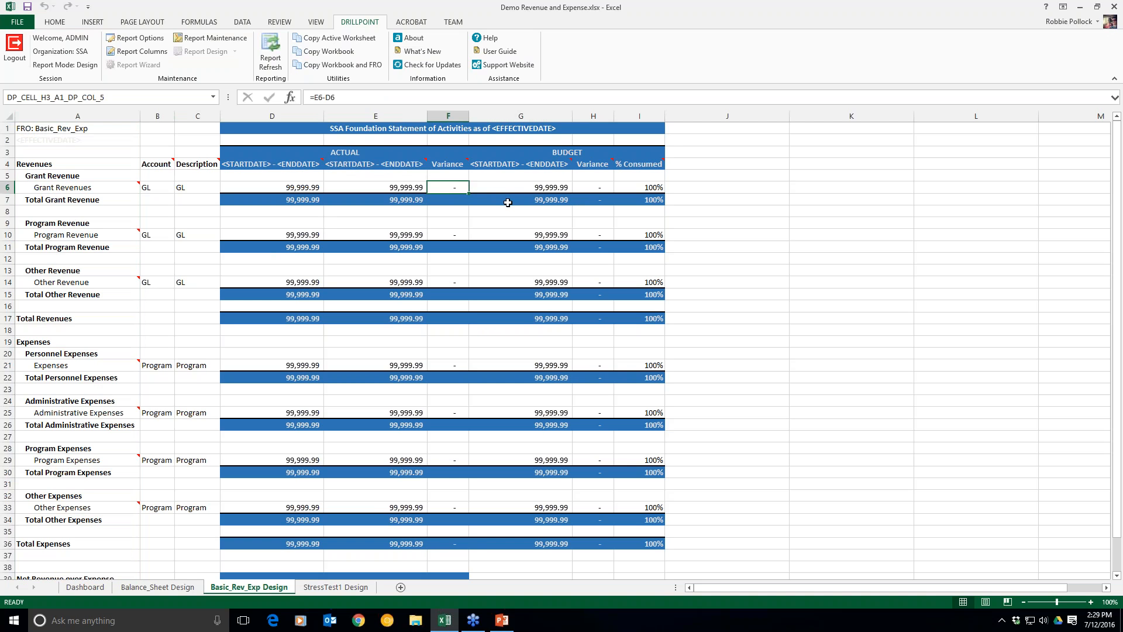
pyautogui.click(448, 115)
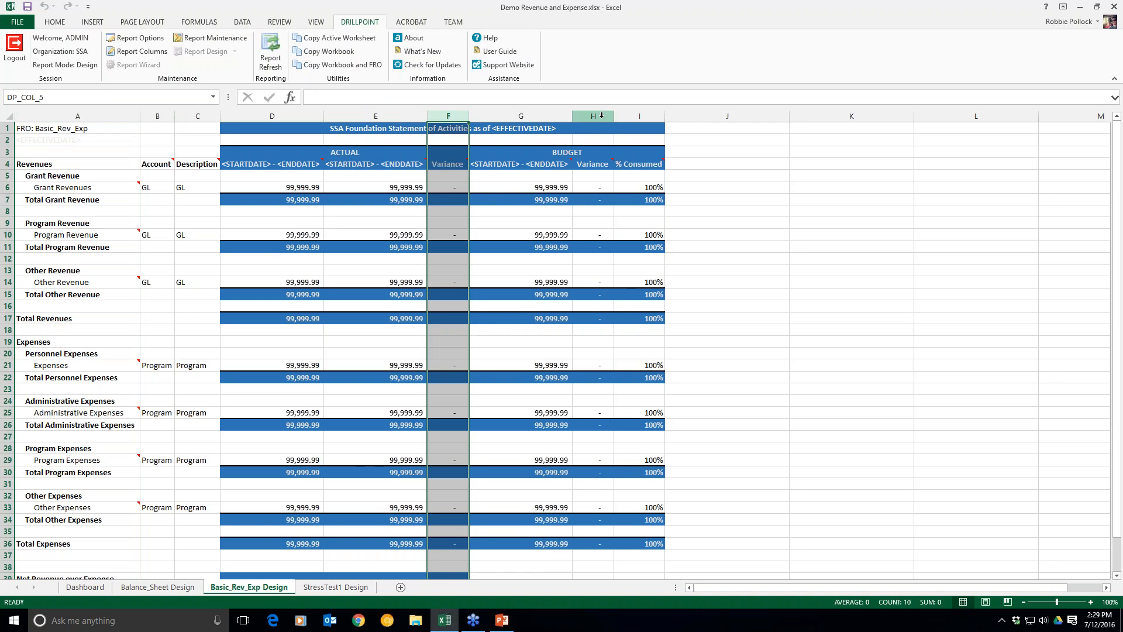
pyautogui.click(601, 115)
pyautogui.click(638, 116)
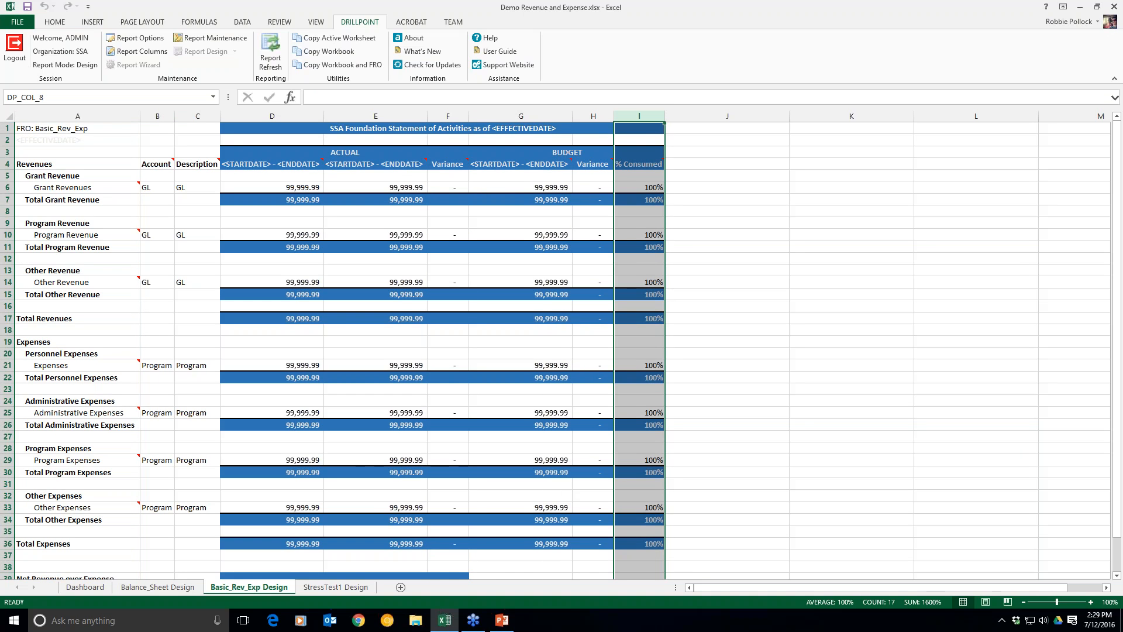
pyautogui.click(85, 142)
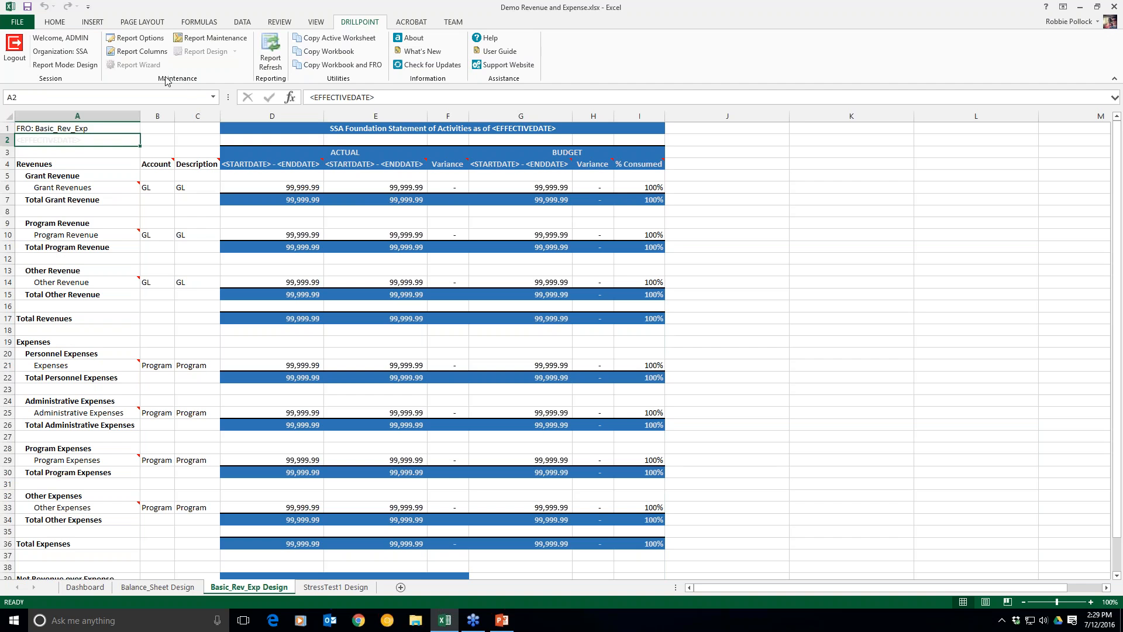
# Open the Basic_Rev_Exp financial report outline for editing from Report Maintenance
pyautogui.click(179, 40)
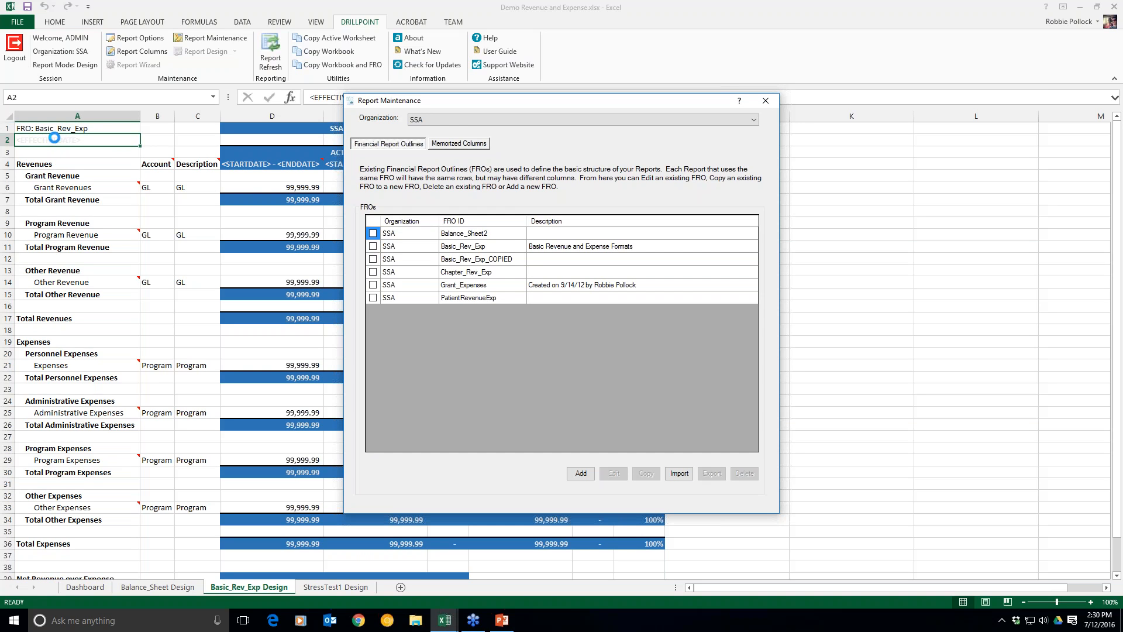
pyautogui.click(481, 249)
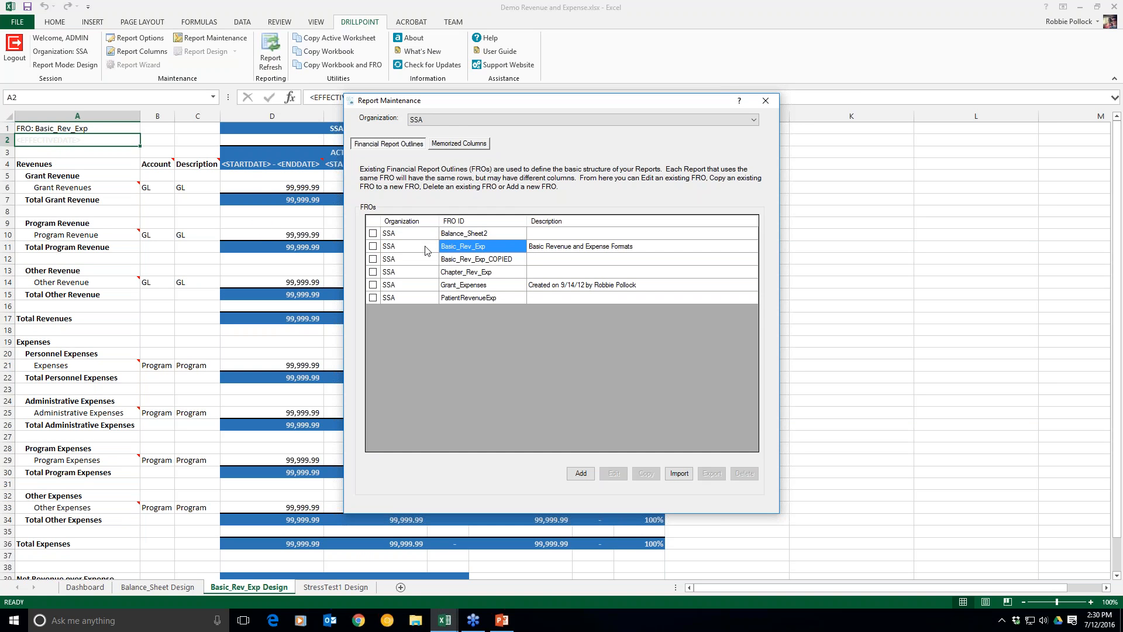
pyautogui.click(373, 246)
pyautogui.click(614, 473)
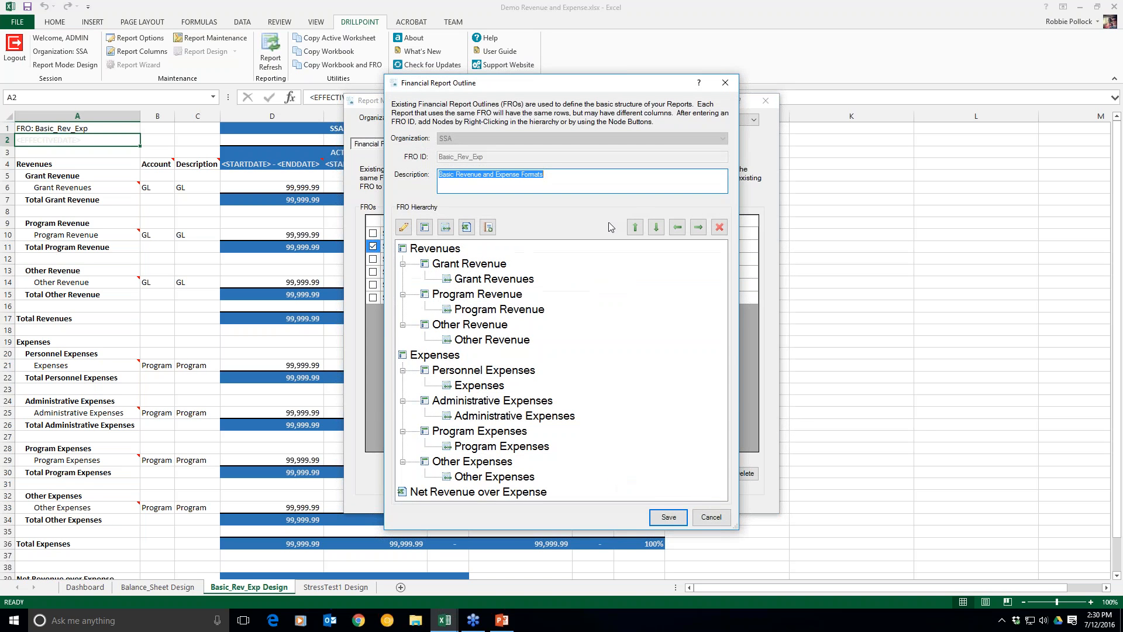
pyautogui.click(602, 181)
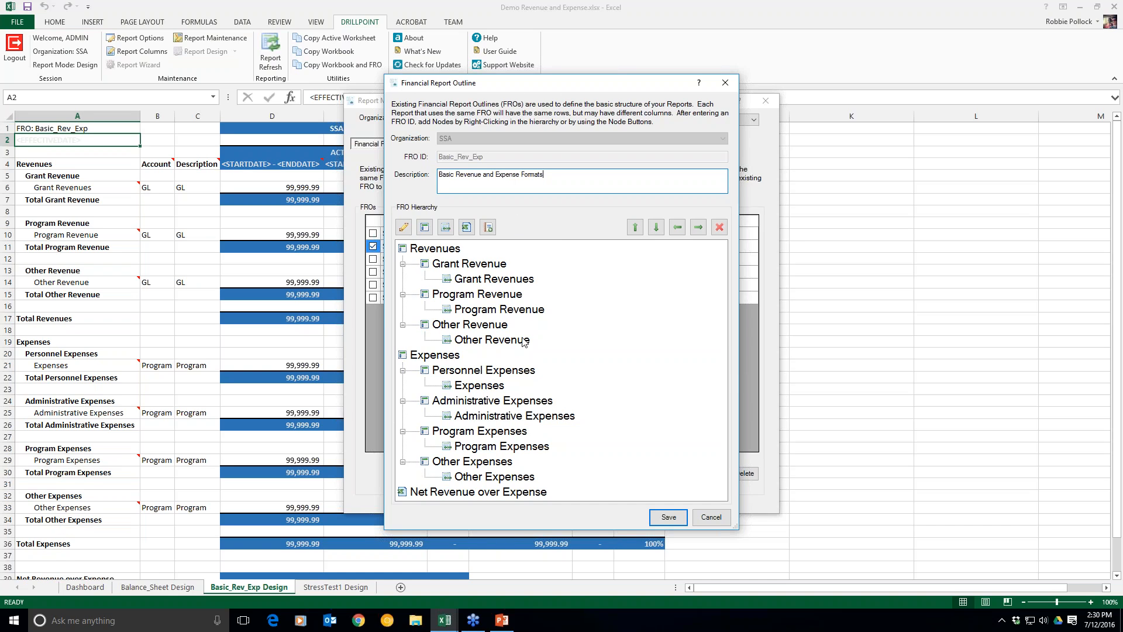
# Inspect the outline's Revenues and Expenses header nodes and the Grant Revenue subheader
pyautogui.click(404, 250)
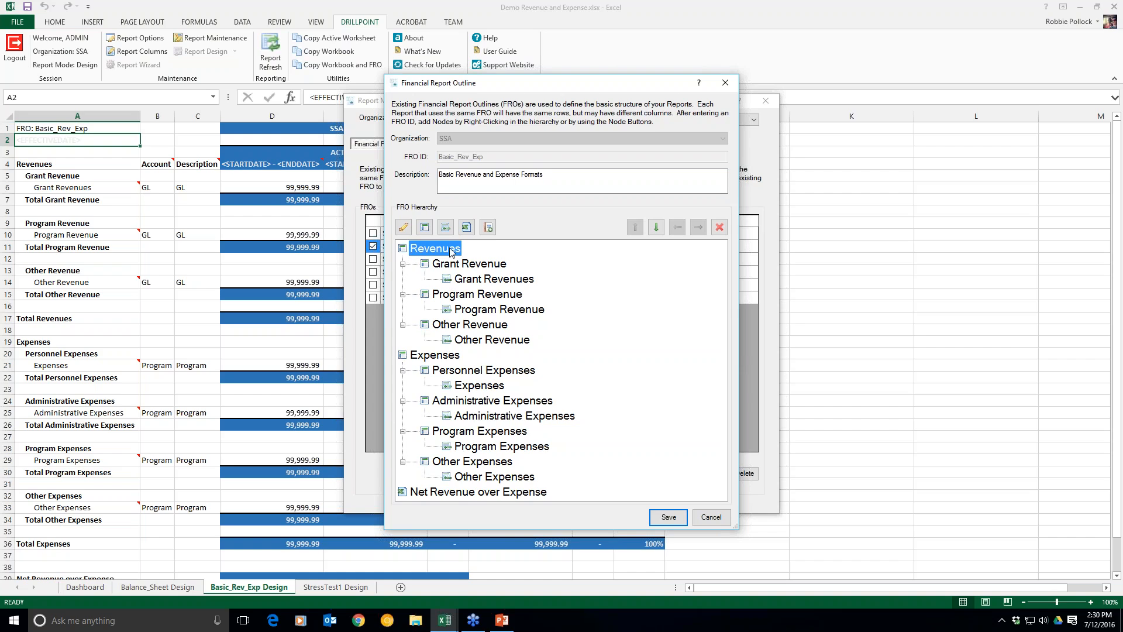
pyautogui.click(401, 356)
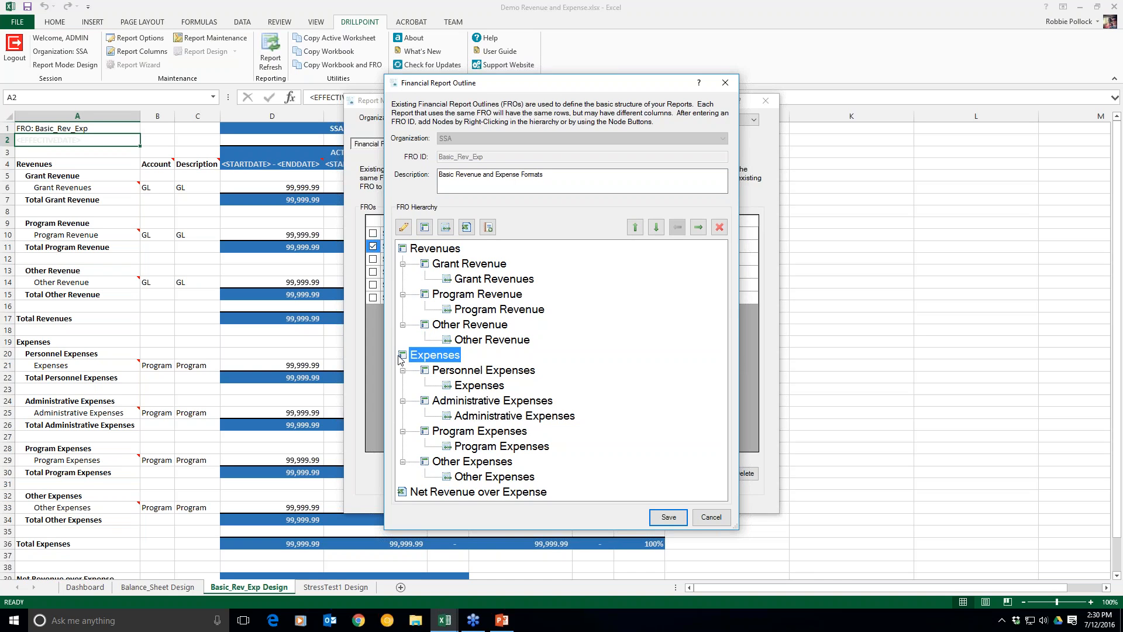
pyautogui.click(403, 249)
pyautogui.click(425, 264)
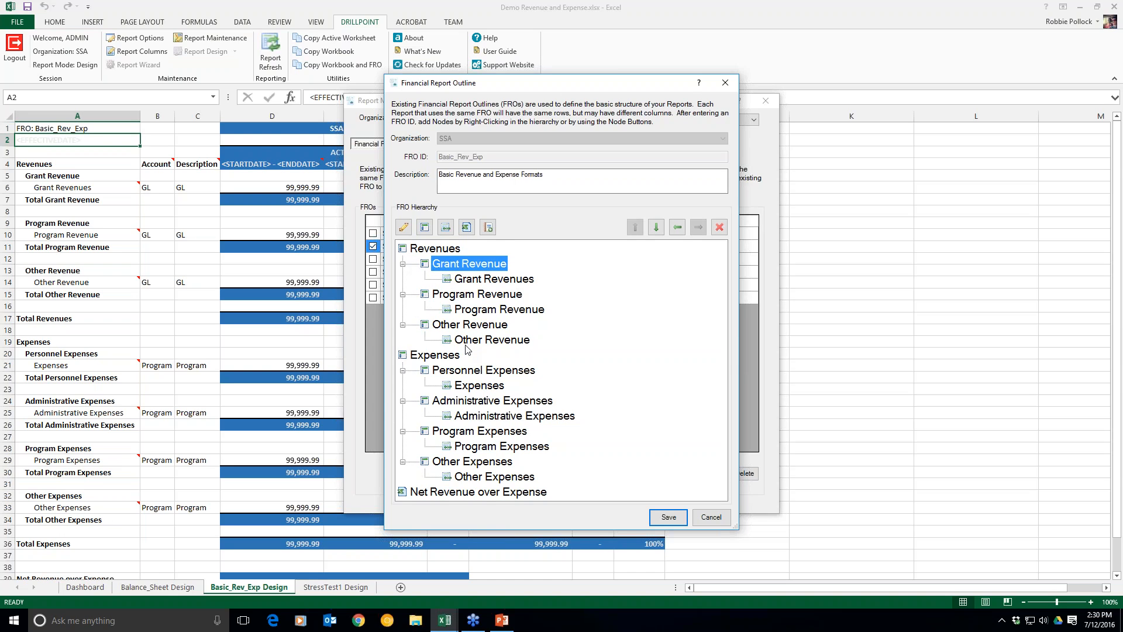
# Open the Grant Revenues detail node for editing
pyautogui.click(448, 282)
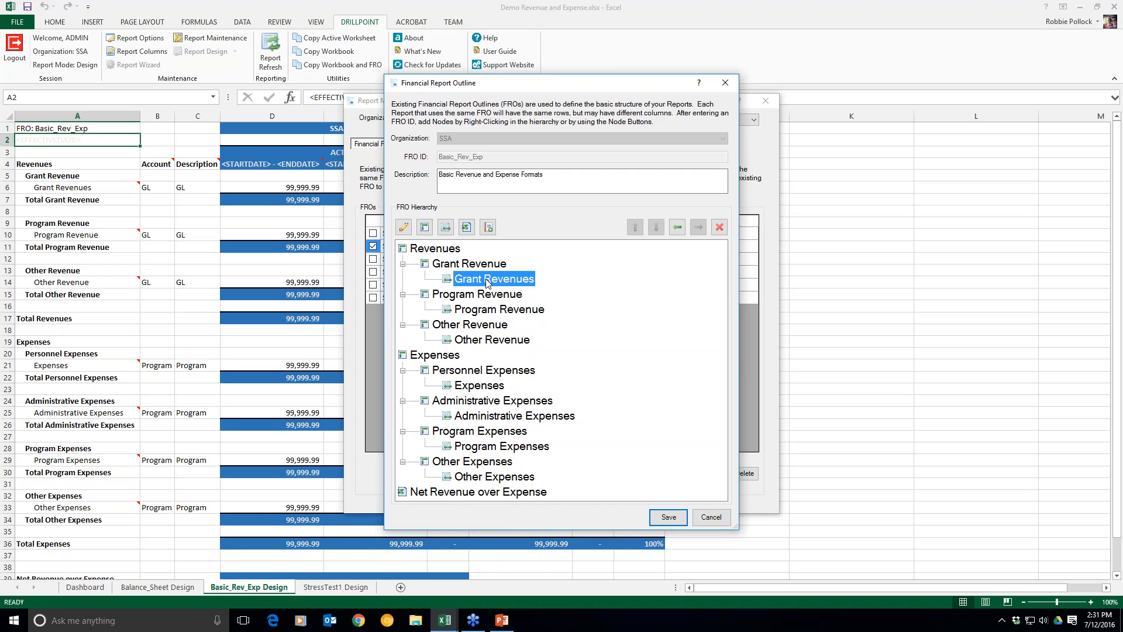
pyautogui.click(405, 228)
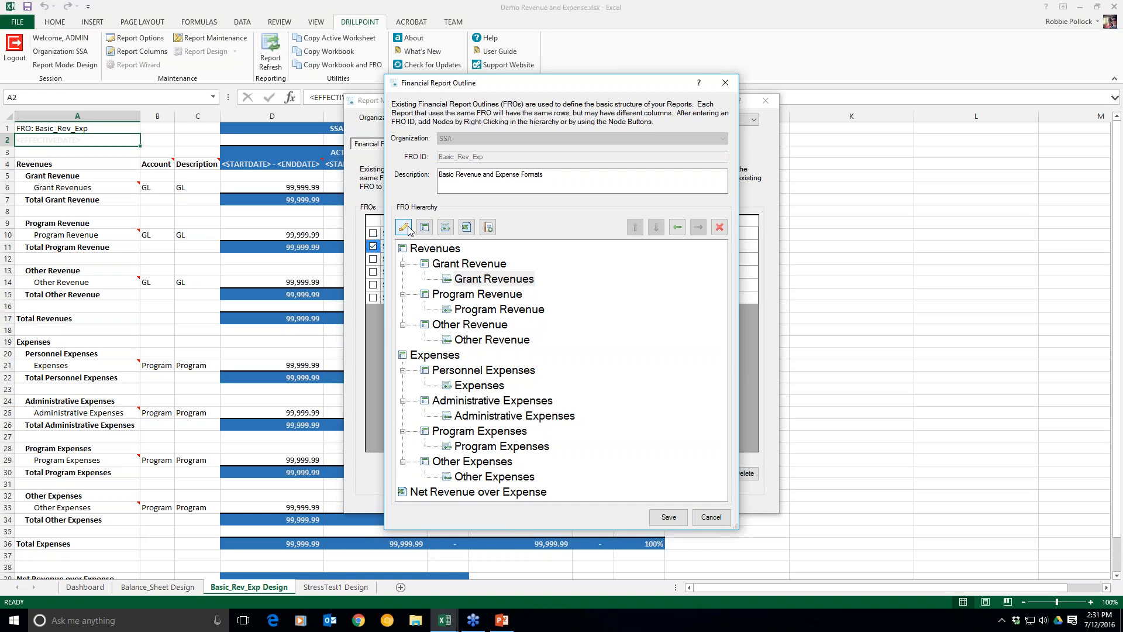
pyautogui.click(657, 135)
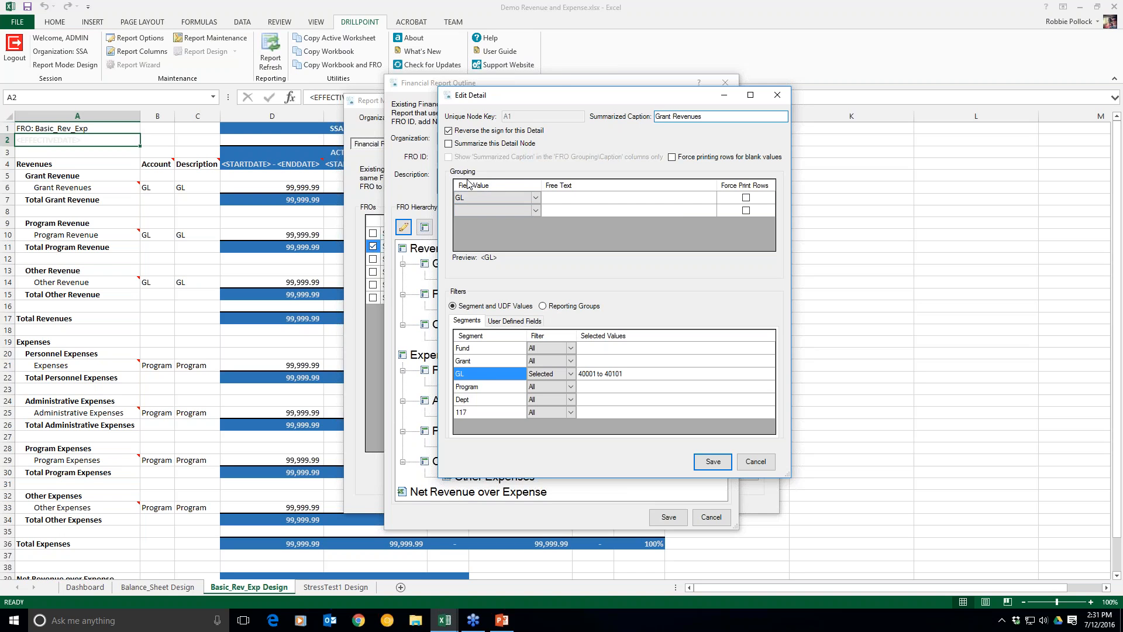
# Add Grant as a second grouping field after GL, with "-" as the free-text separator, and reposition the Edit Detail dialog
pyautogui.click(468, 200)
pyautogui.click(537, 212)
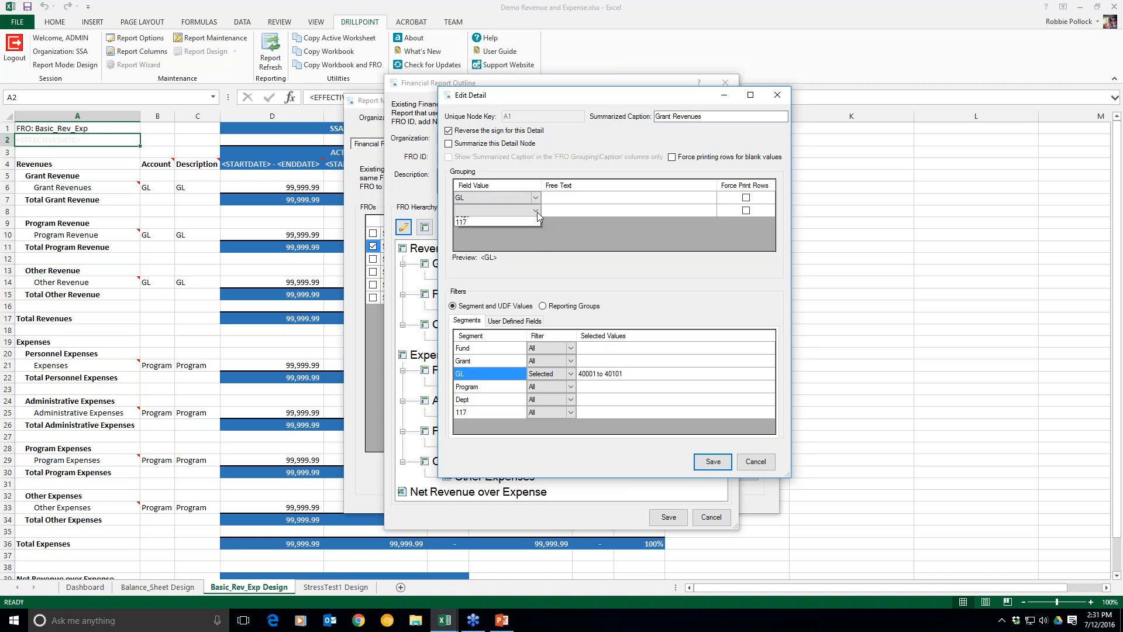
pyautogui.click(473, 240)
pyautogui.click(552, 199)
pyautogui.write('-')
pyautogui.press('Tab')
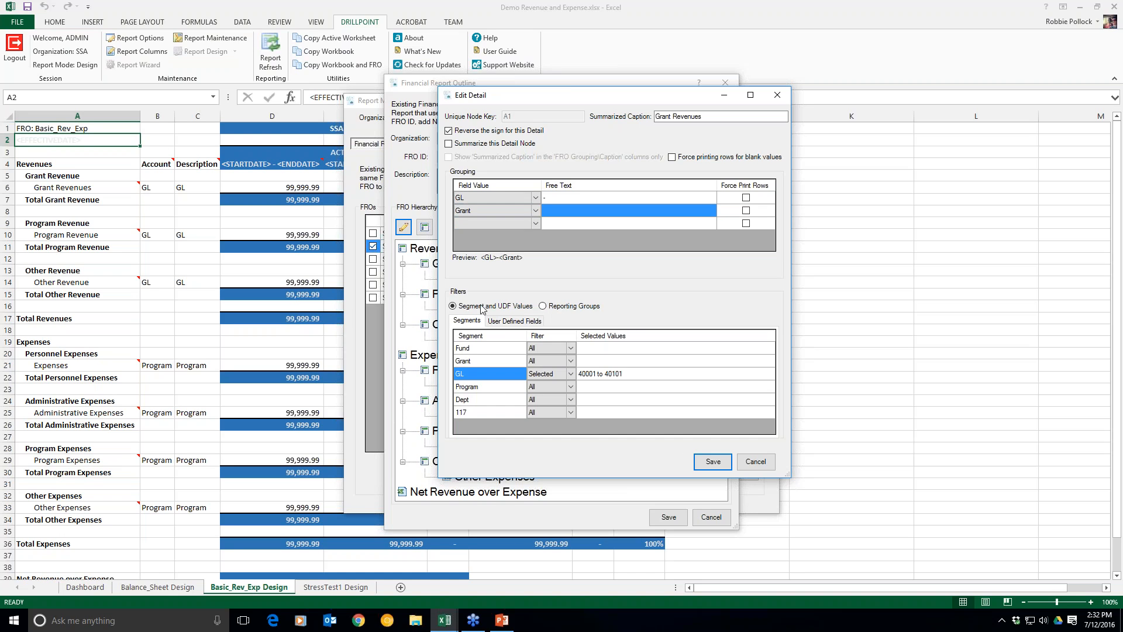
pyautogui.moveTo(514, 97); pyautogui.dragTo(518, 68)
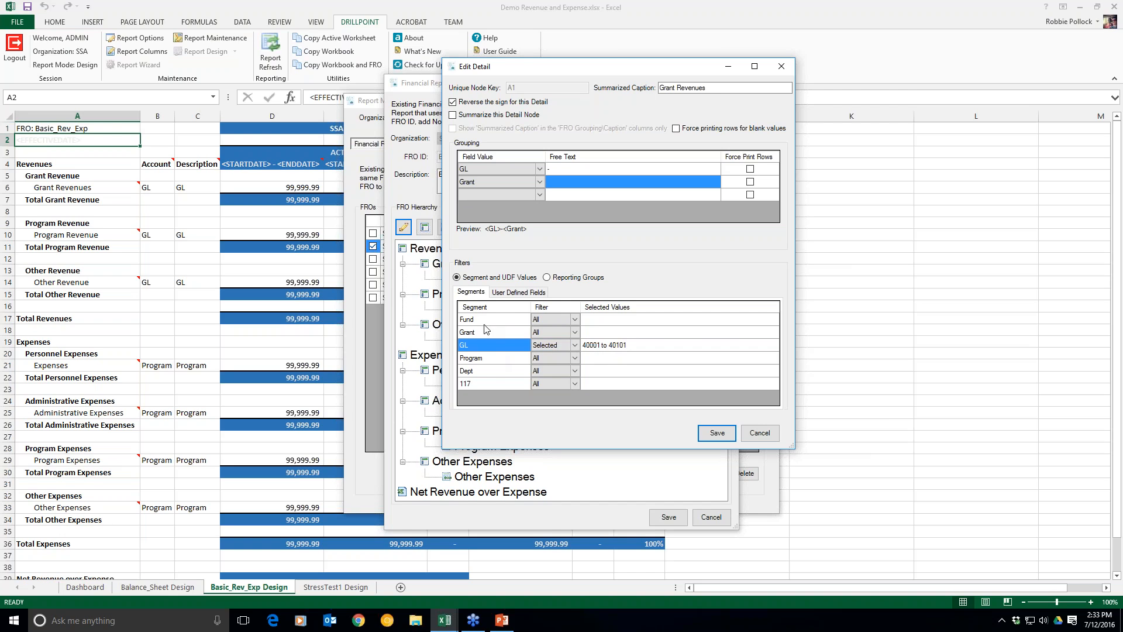
# Filter the Fund segment of the Grant Revenues detail to the selected value 01 (General)
pyautogui.click(539, 321)
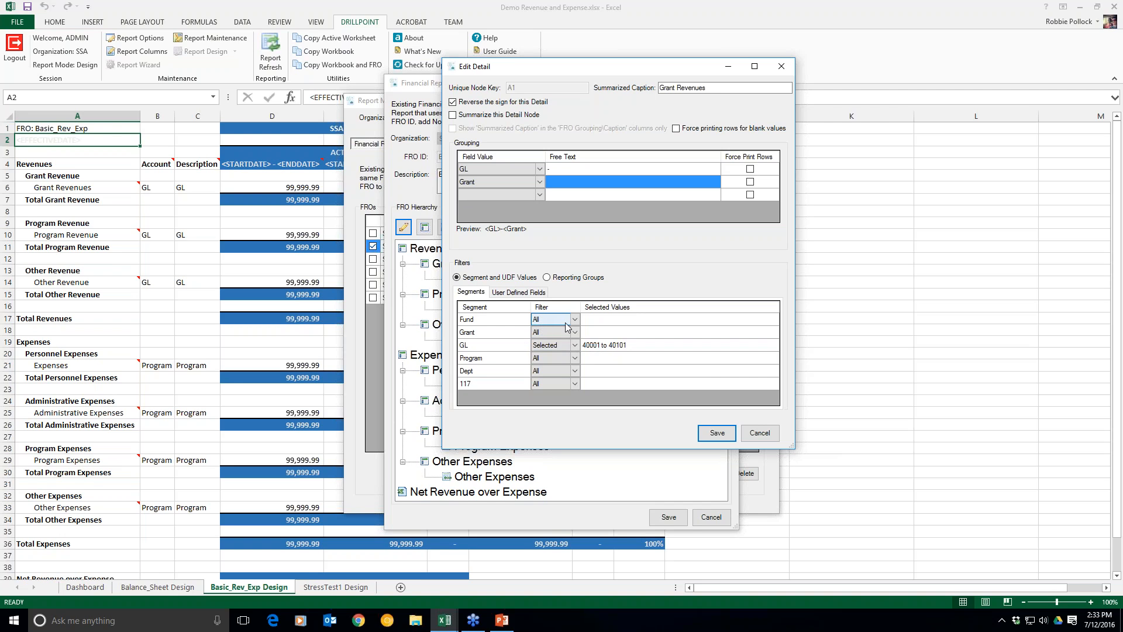
pyautogui.click(548, 321)
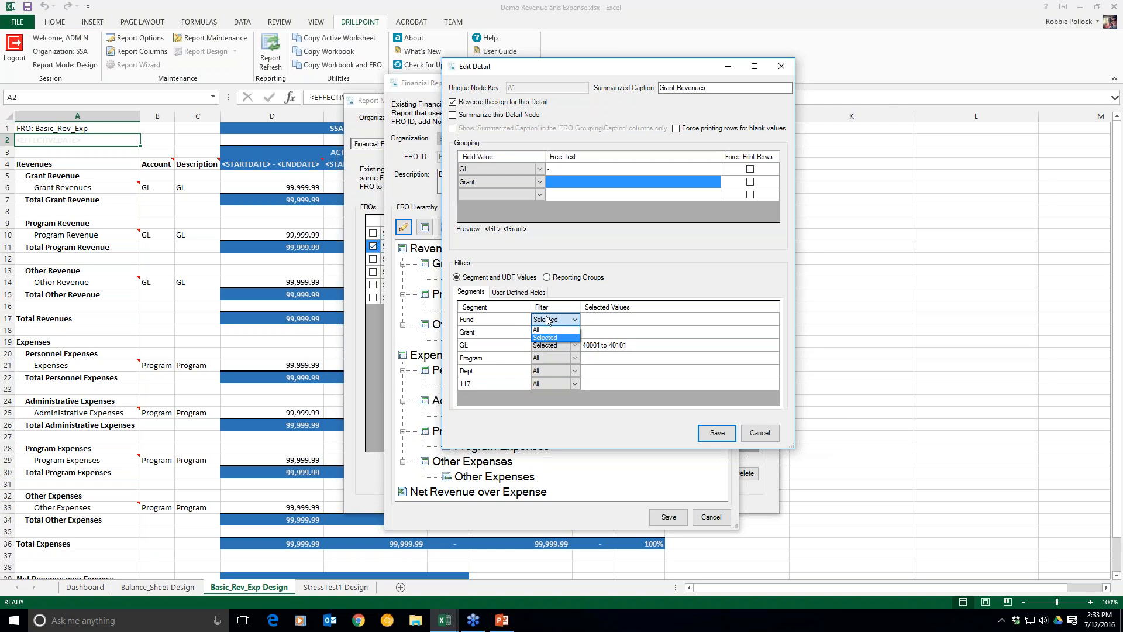
pyautogui.click(551, 338)
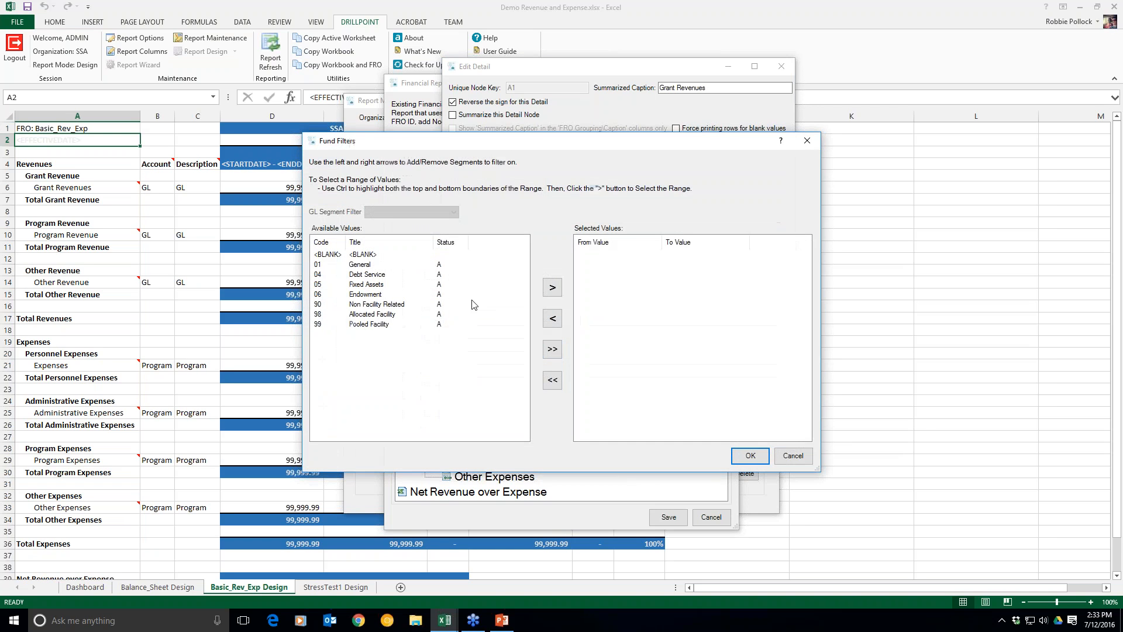
pyautogui.click(360, 268)
pyautogui.click(552, 288)
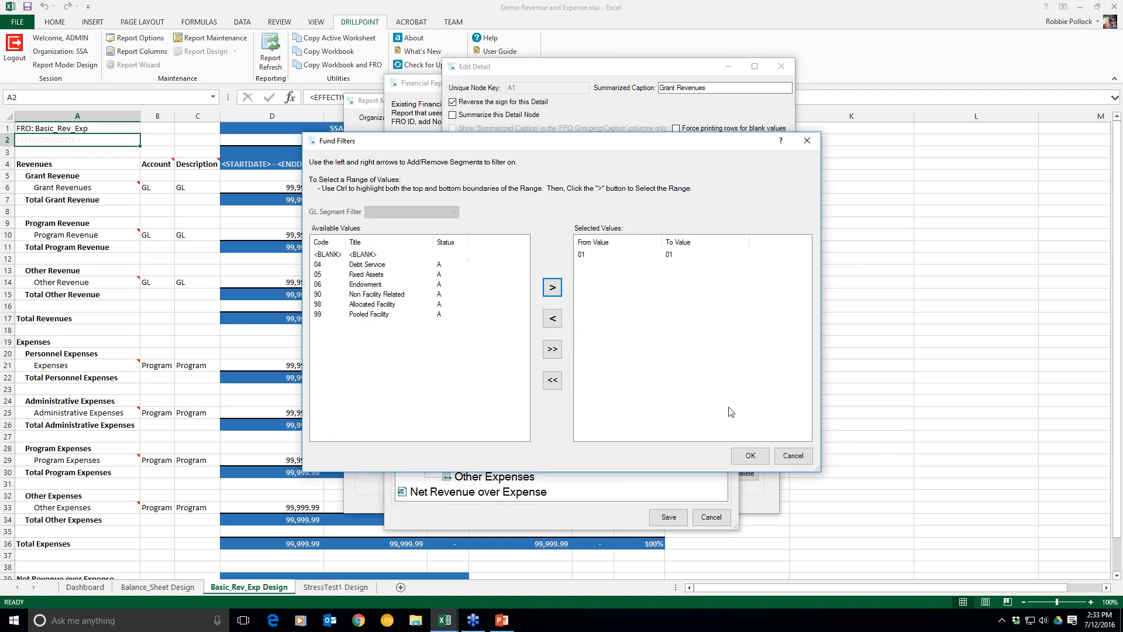
pyautogui.click(750, 456)
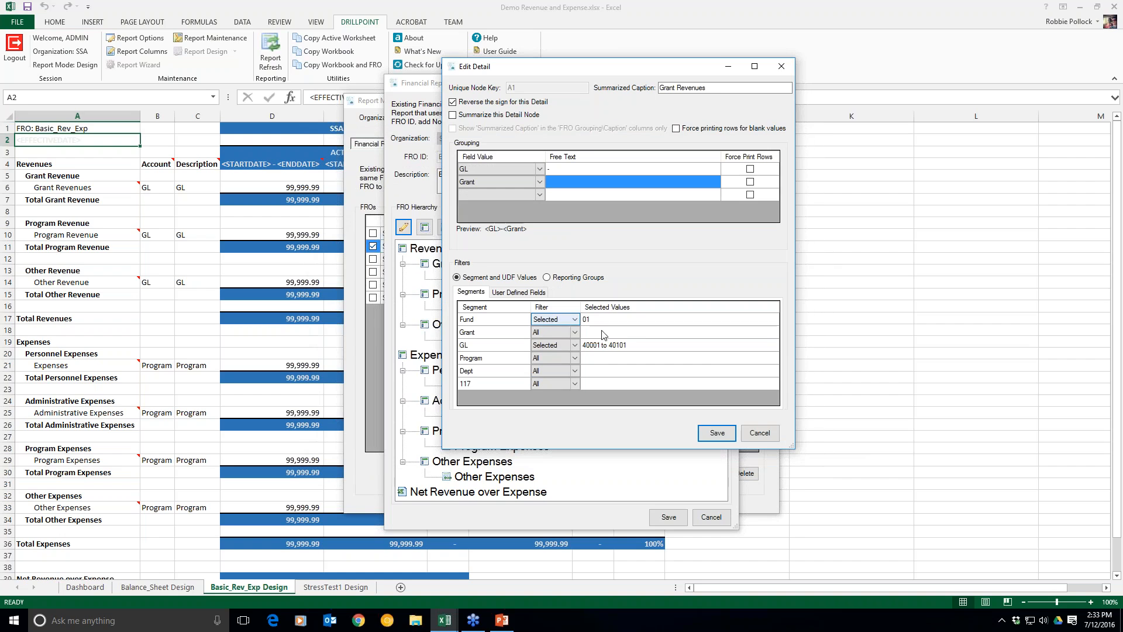
pyautogui.click(571, 332)
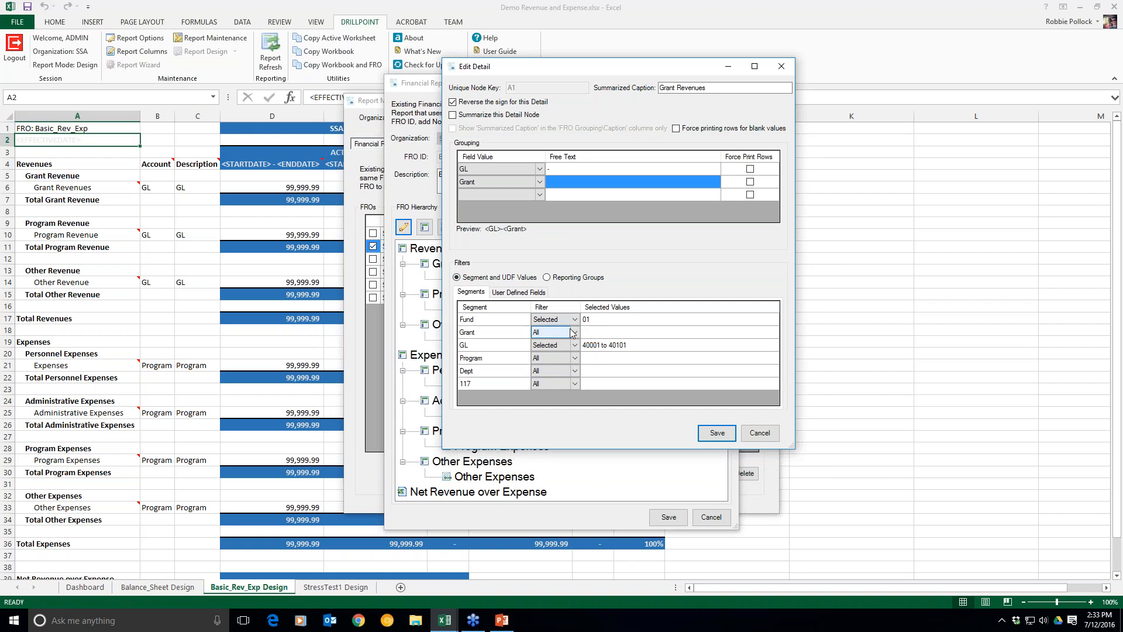
pyautogui.click(543, 374)
pyautogui.click(560, 333)
# Filter the Grant Category user defined field to include only State Grant
pyautogui.click(520, 293)
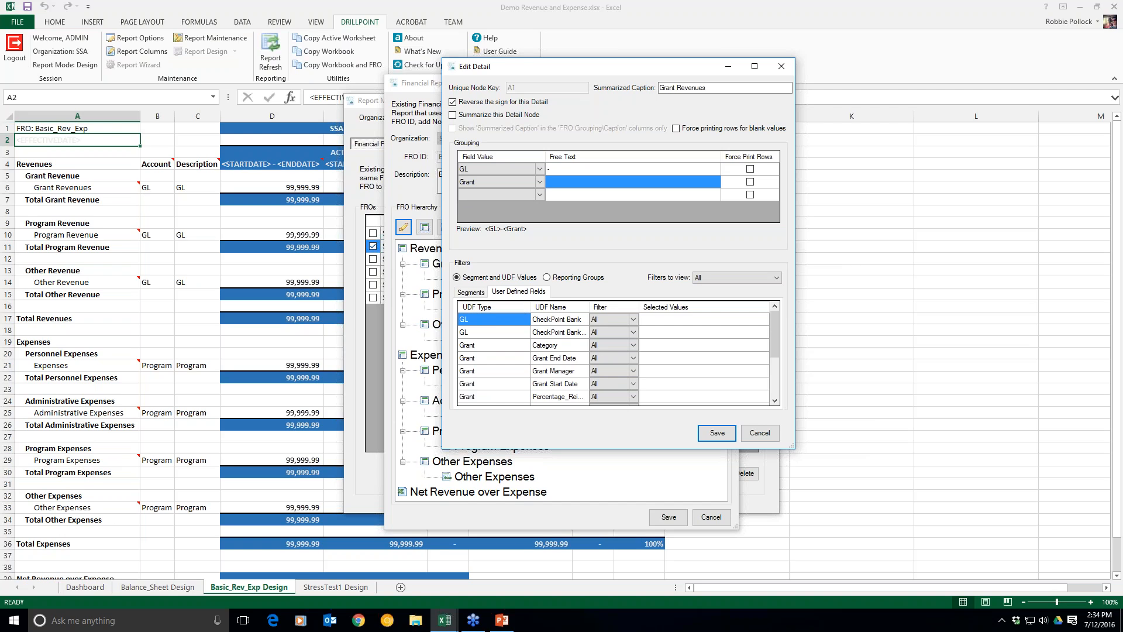
pyautogui.click(594, 347)
pyautogui.click(551, 346)
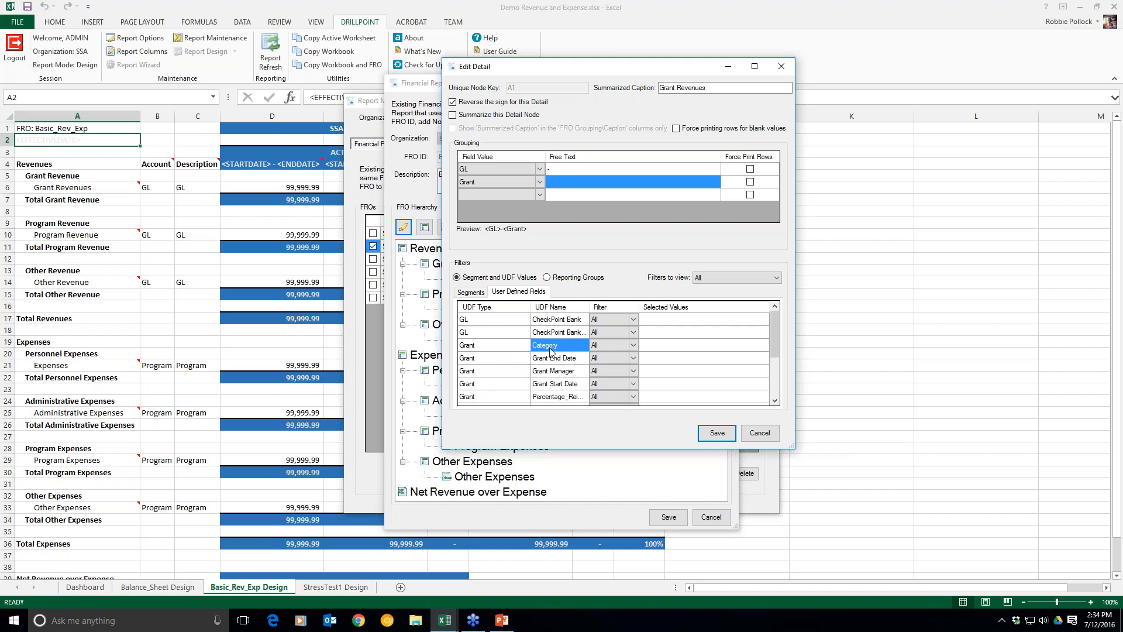
pyautogui.click(608, 345)
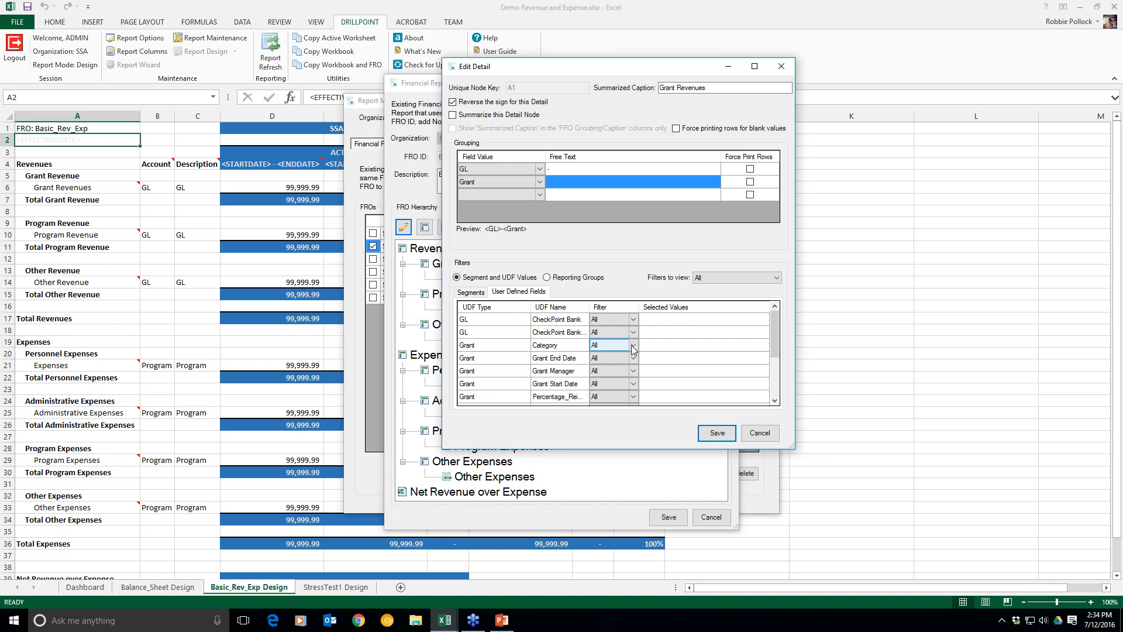
pyautogui.click(634, 345)
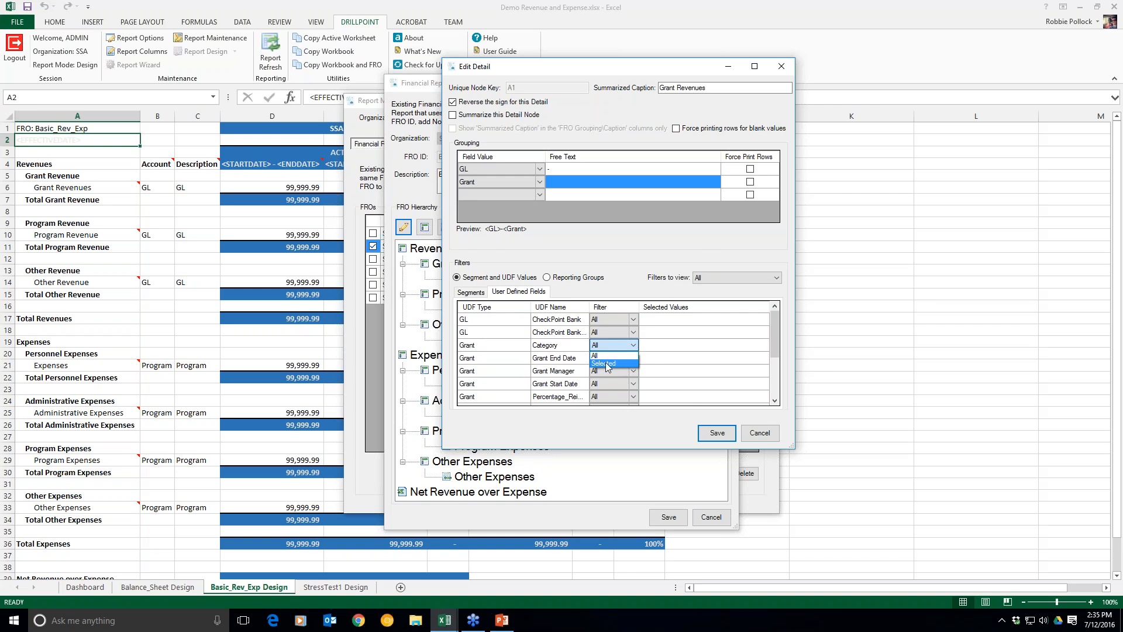
pyautogui.click(607, 364)
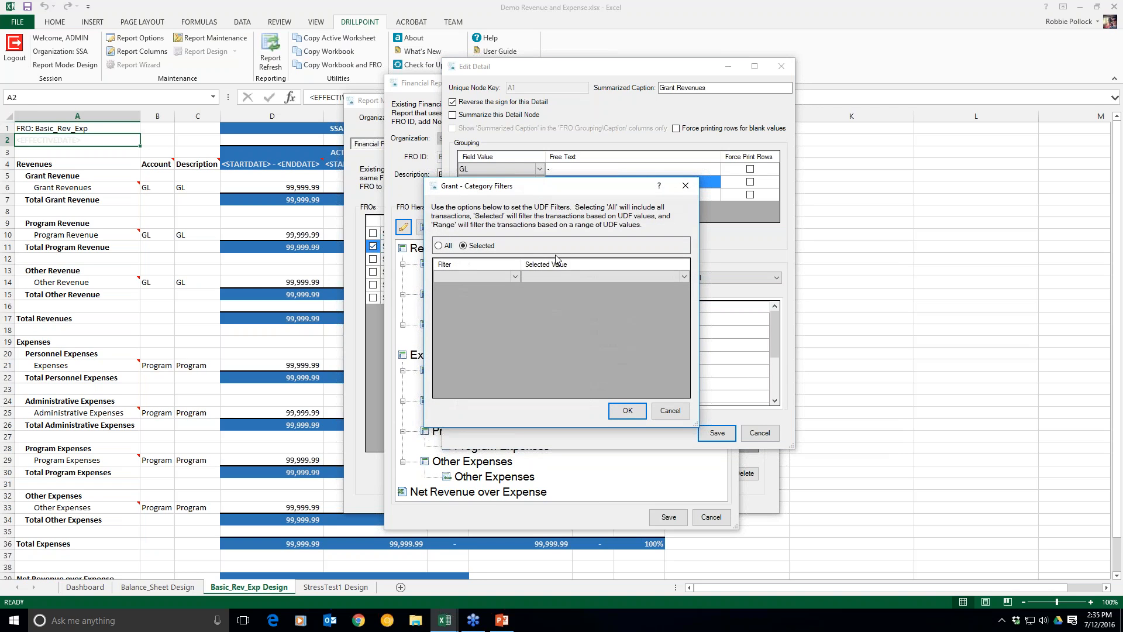
pyautogui.click(513, 277)
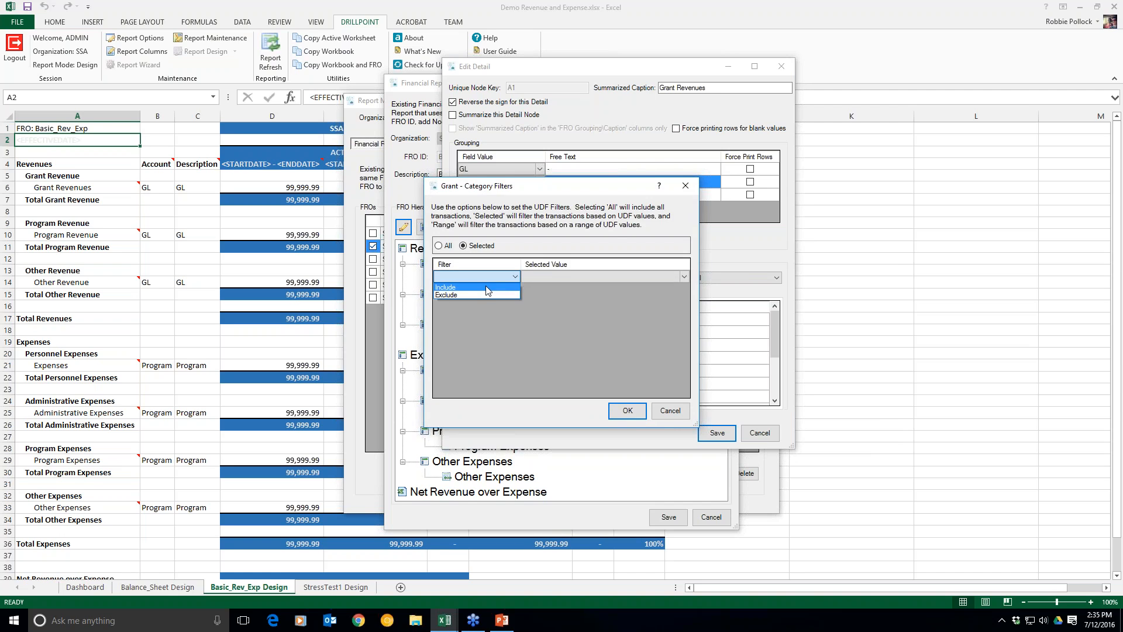
pyautogui.click(487, 287)
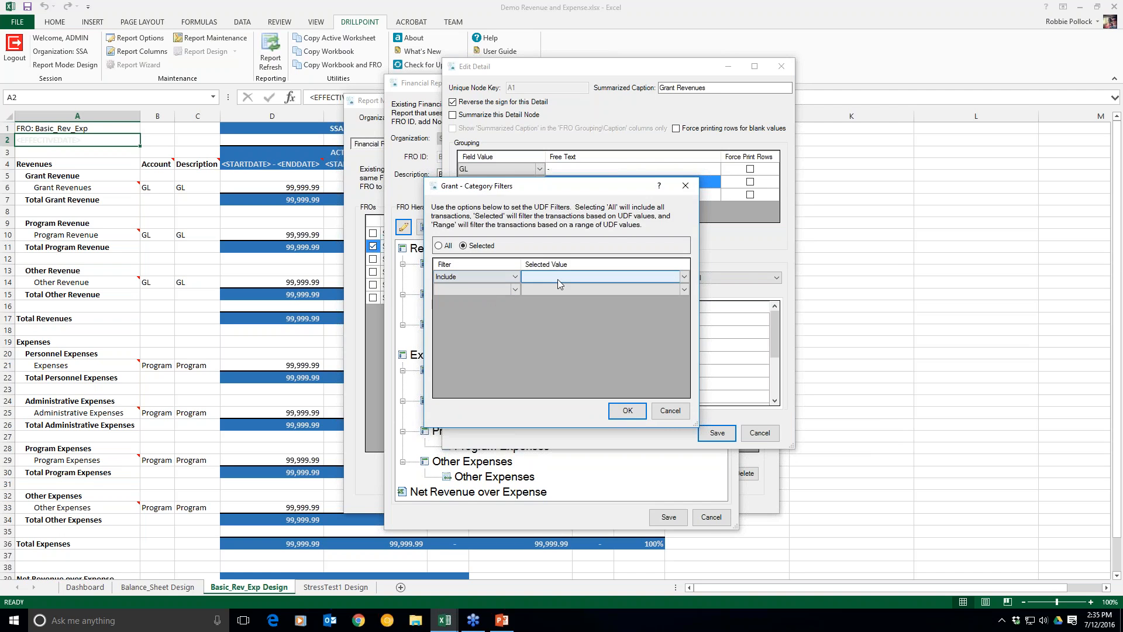
pyautogui.click(685, 279)
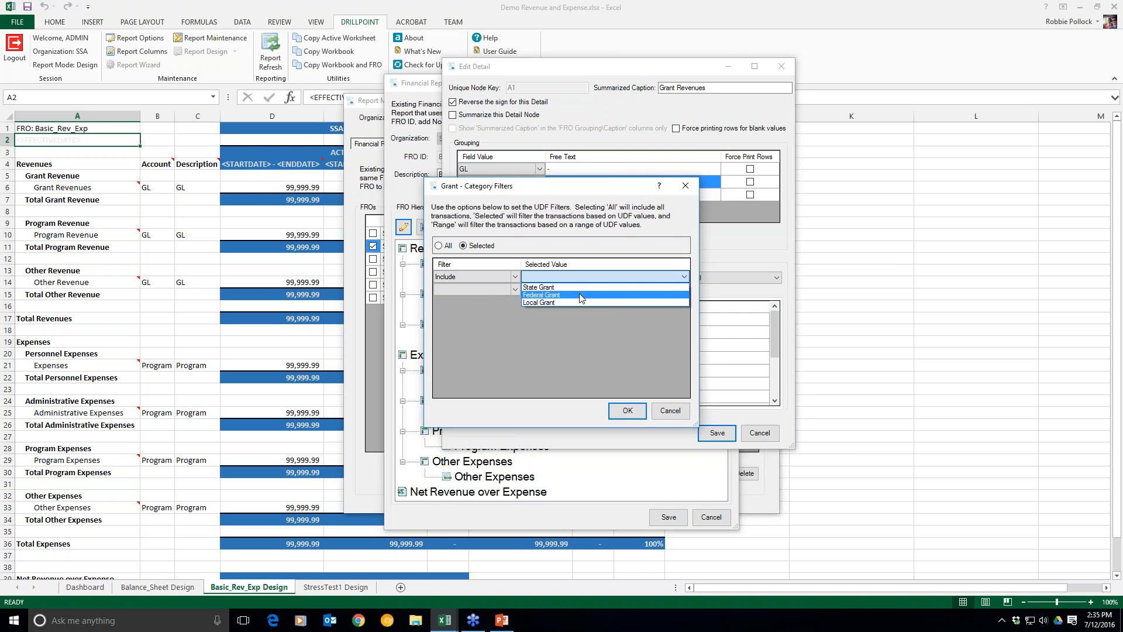
pyautogui.click(547, 288)
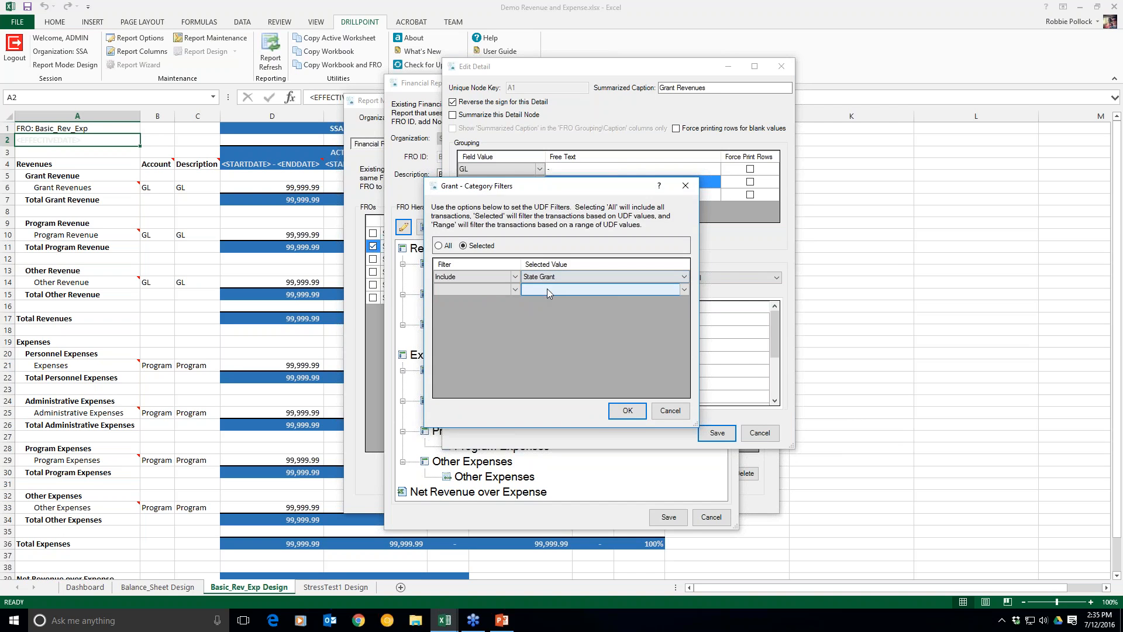
pyautogui.click(624, 410)
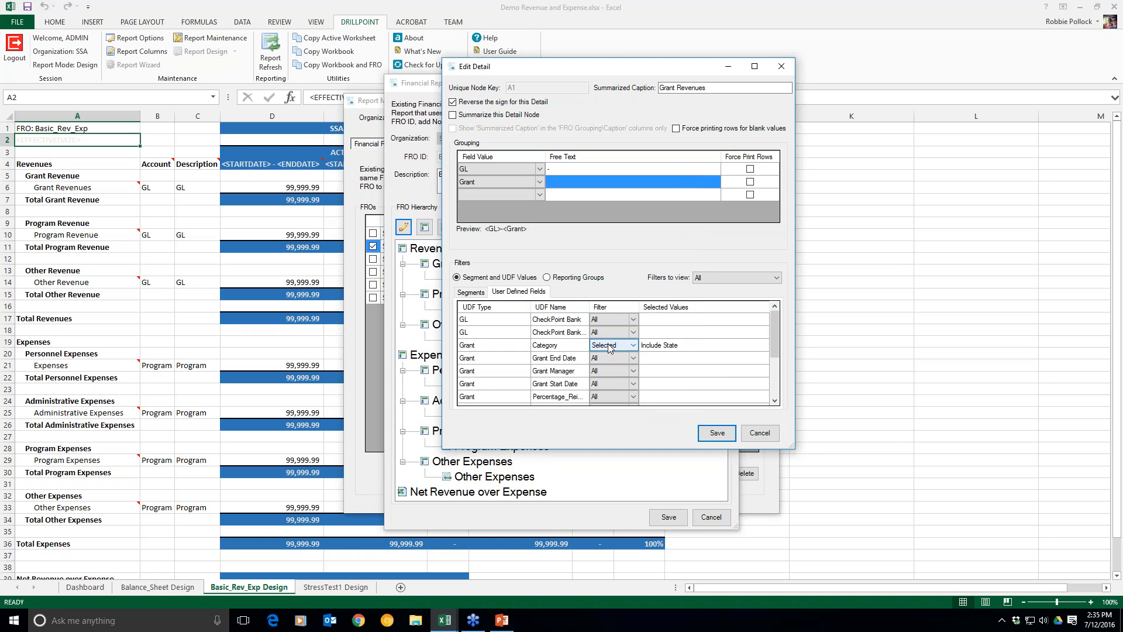
# Review the segment, user defined field and reporting group filter options, and cancel the Grant Revenues detail edits
pyautogui.click(476, 294)
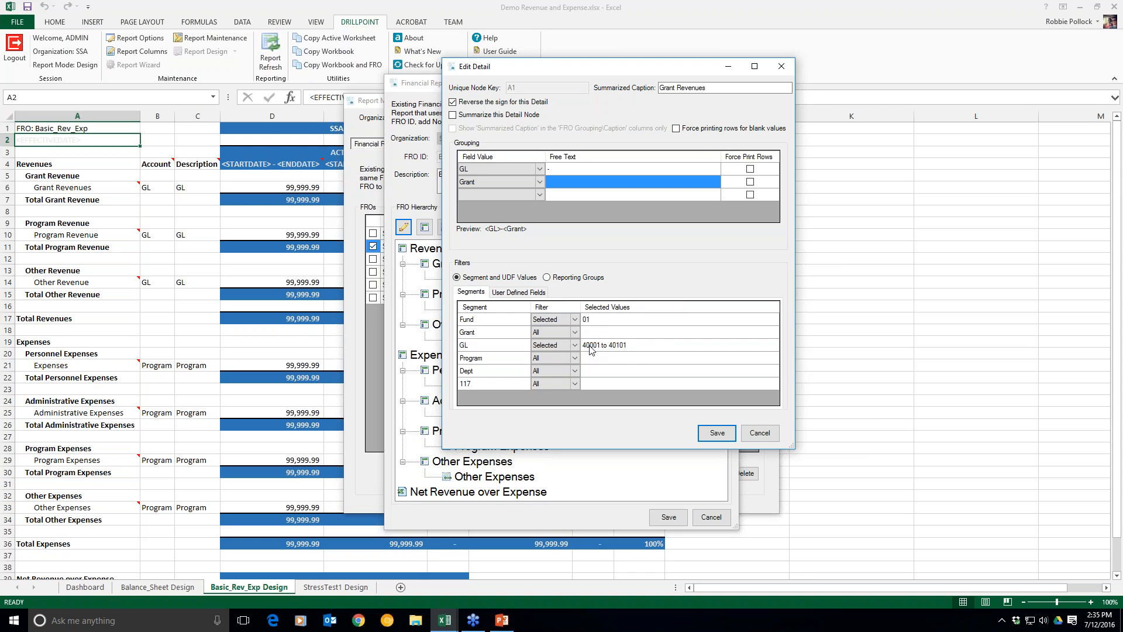
pyautogui.click(537, 291)
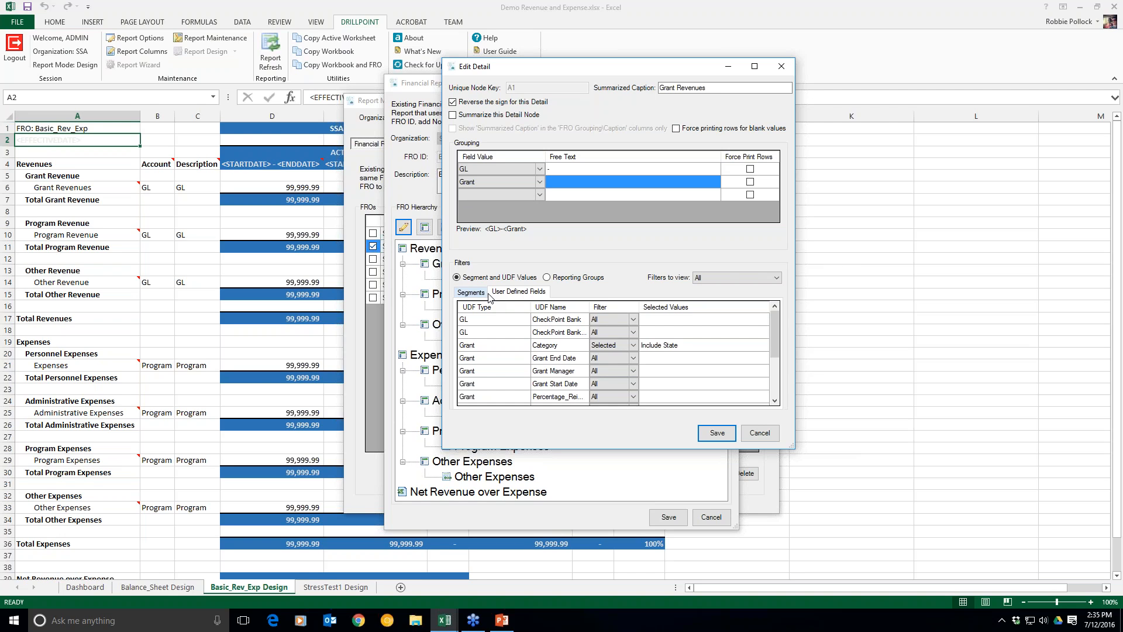
pyautogui.click(547, 277)
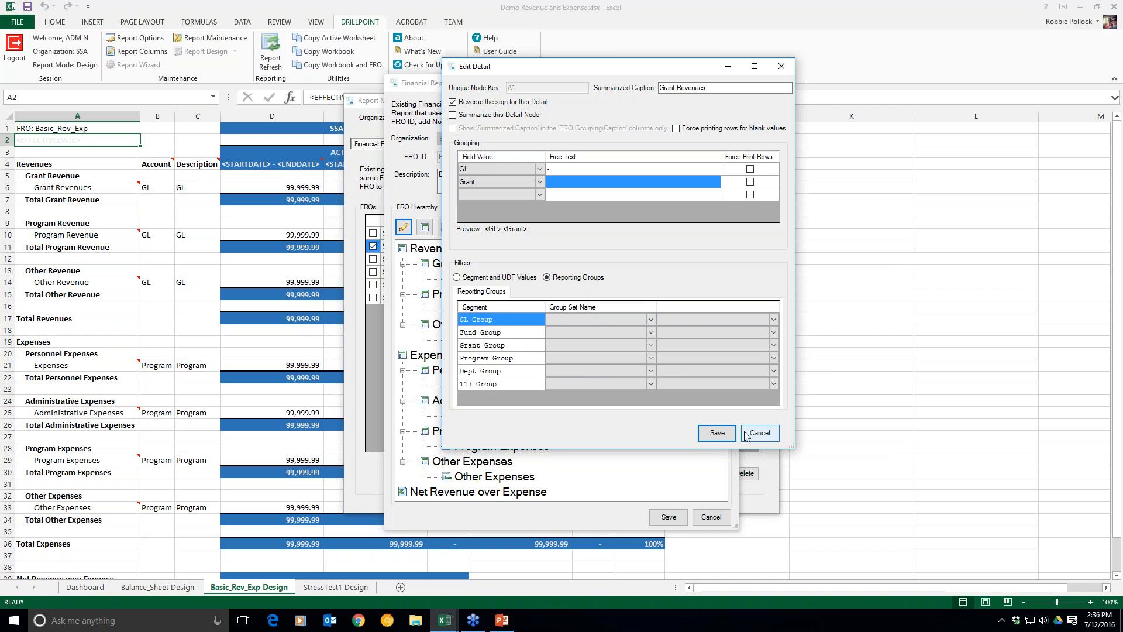
pyautogui.click(767, 438)
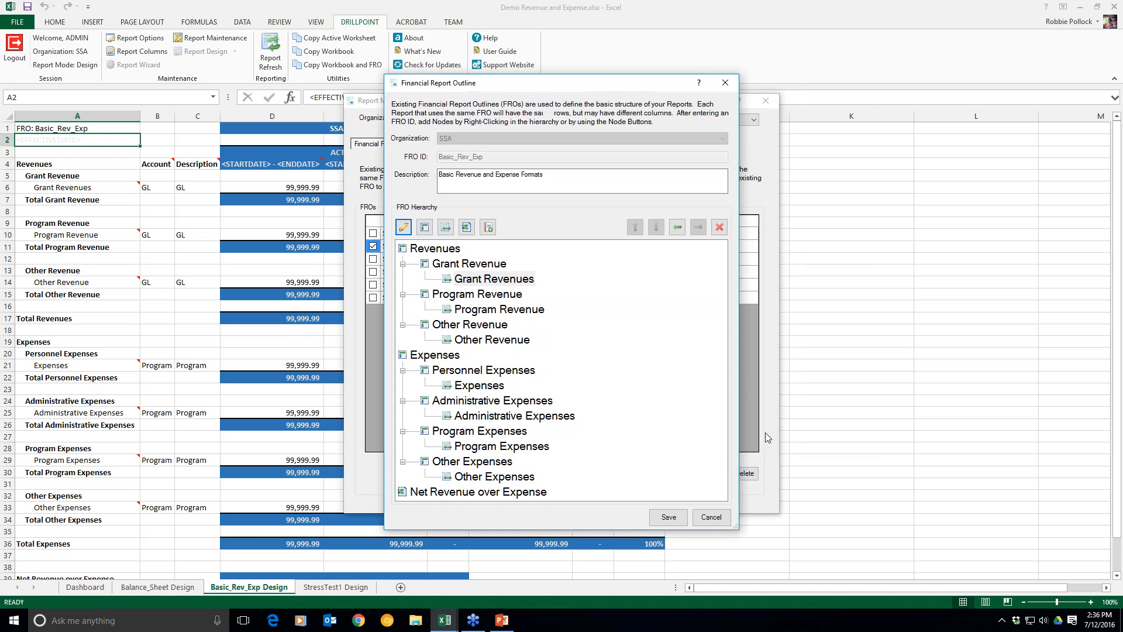
# Inspect the Grant Revenues and Net Revenue over Expense nodes, and close the outline and Report Maintenance without saving
pyautogui.click(458, 284)
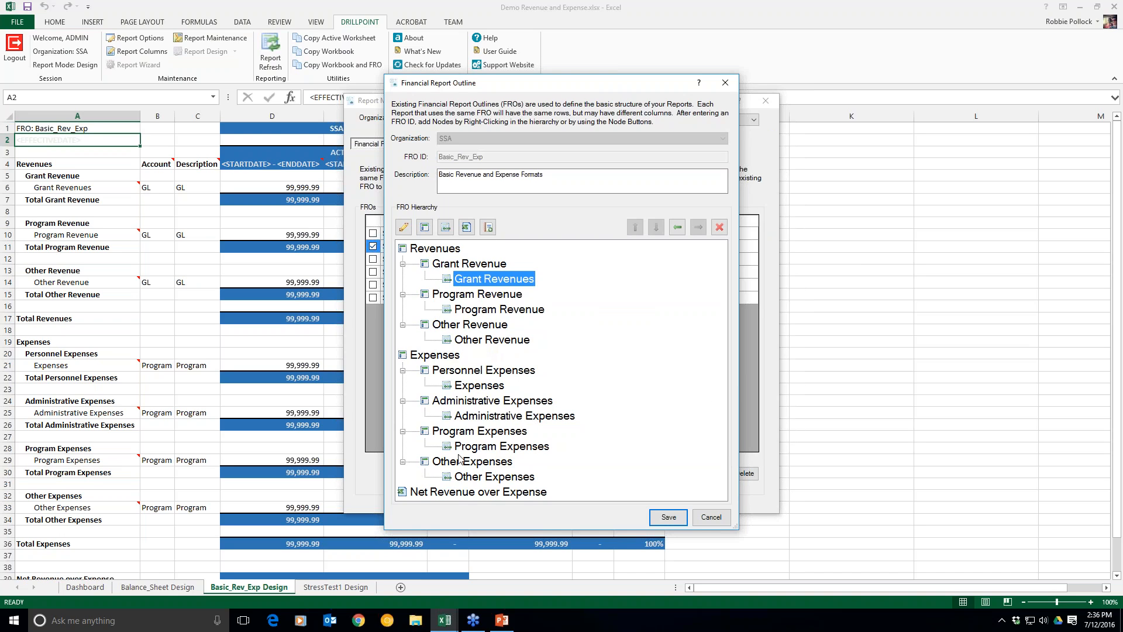
pyautogui.click(421, 493)
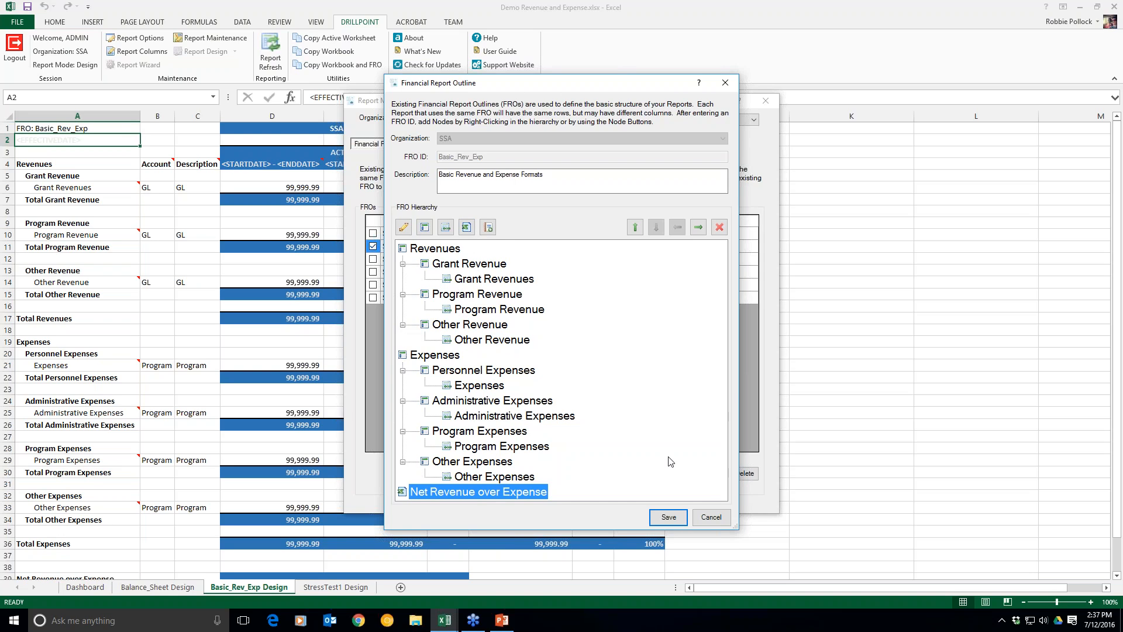
pyautogui.click(708, 520)
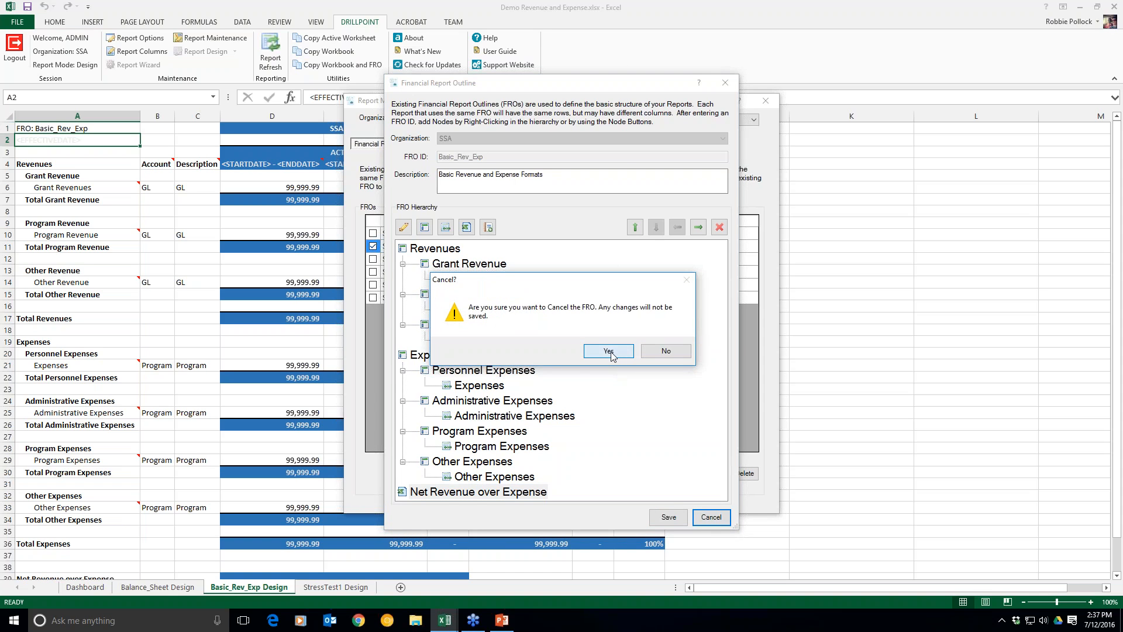
pyautogui.click(611, 354)
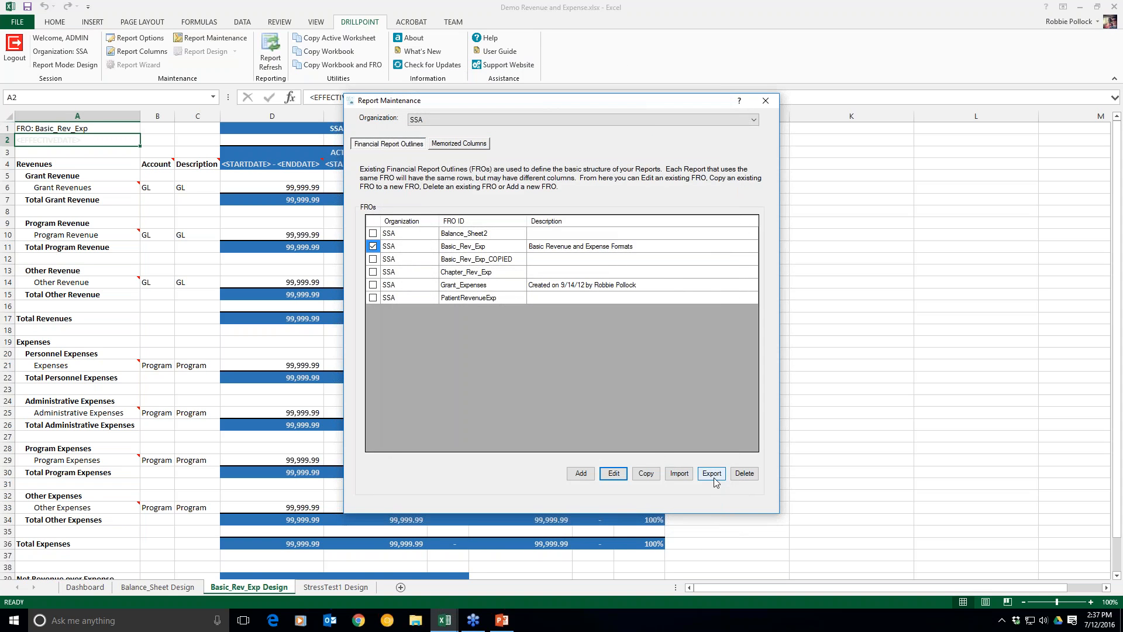
pyautogui.click(765, 102)
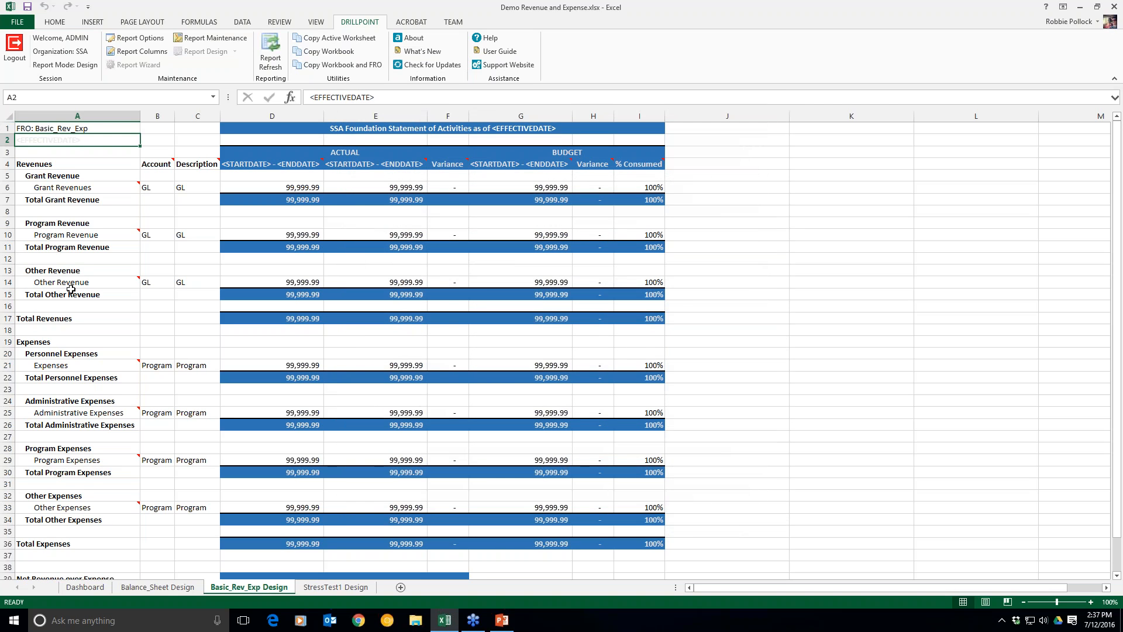
# Highlight the Account and Description columns, and open column D's definition for editing beside the report
pyautogui.click(157, 116)
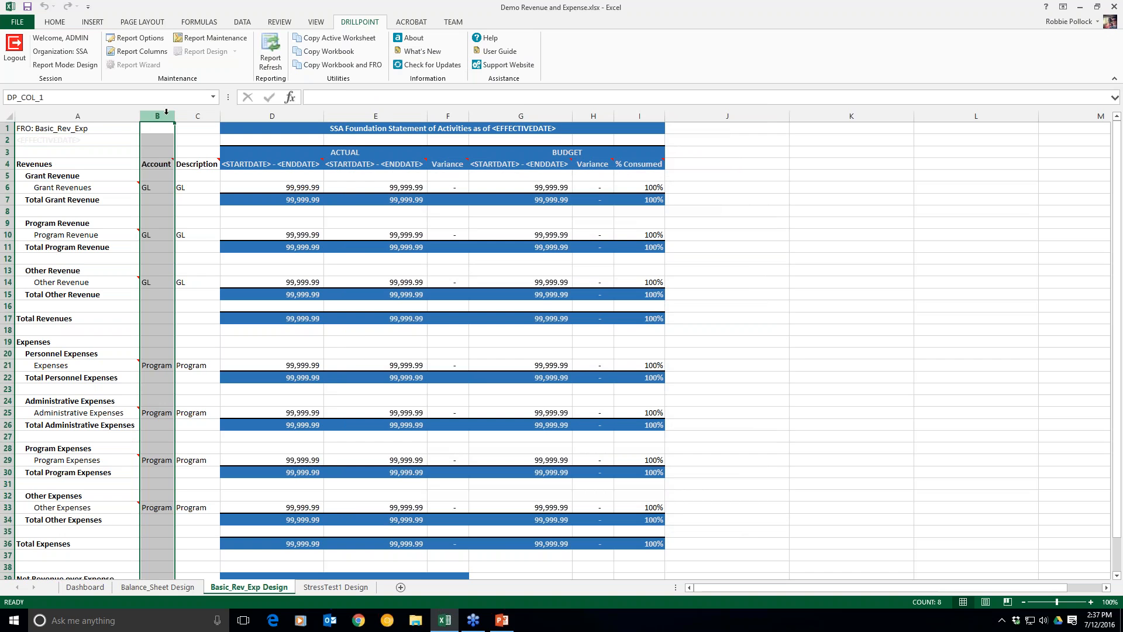
pyautogui.moveTo(166, 116); pyautogui.dragTo(196, 115)
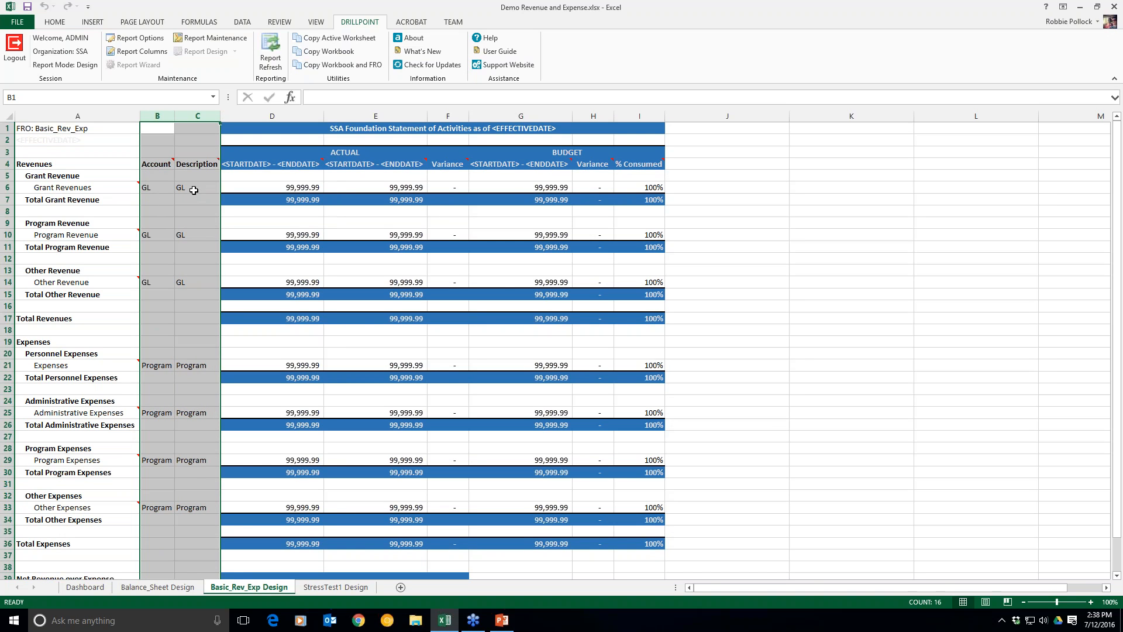
pyautogui.click(256, 116)
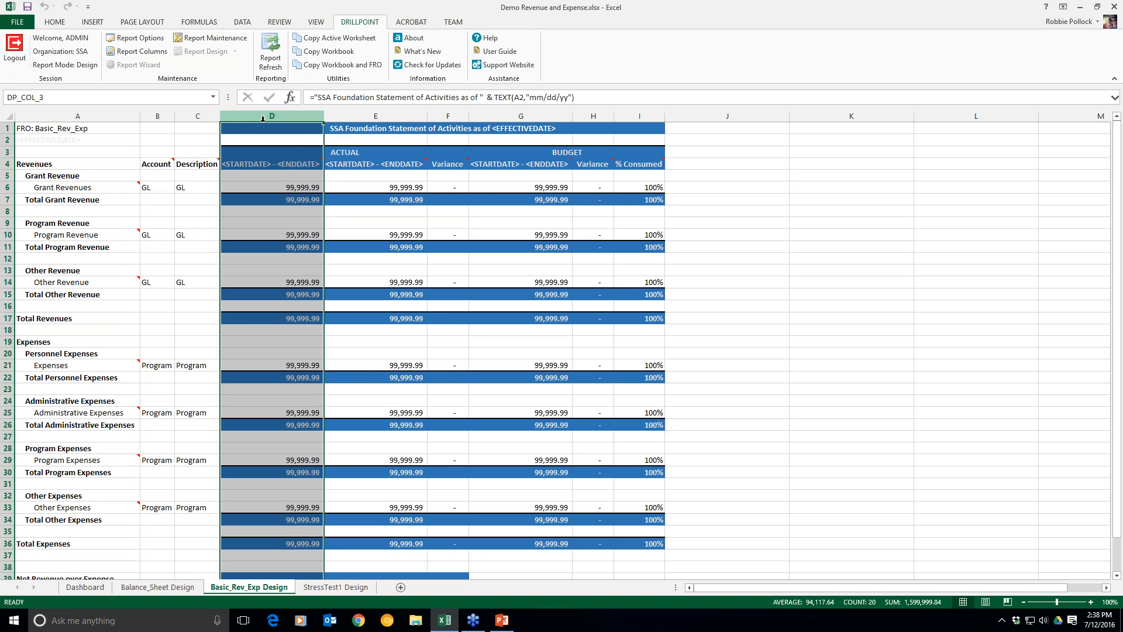
pyautogui.click(145, 52)
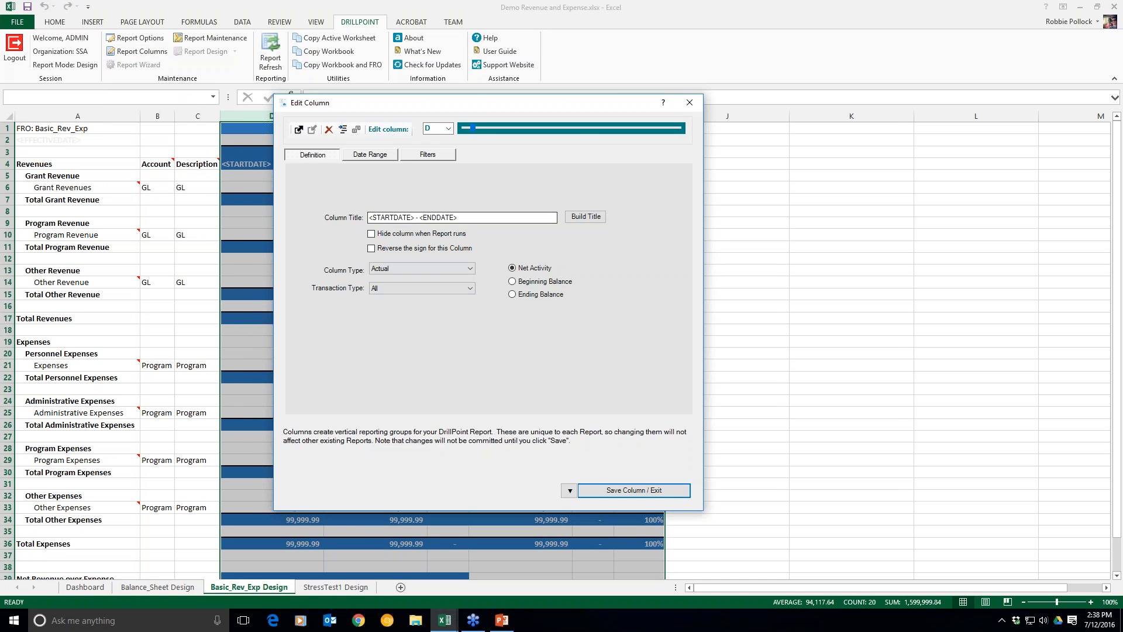
pyautogui.moveTo(421, 107); pyautogui.dragTo(609, 107)
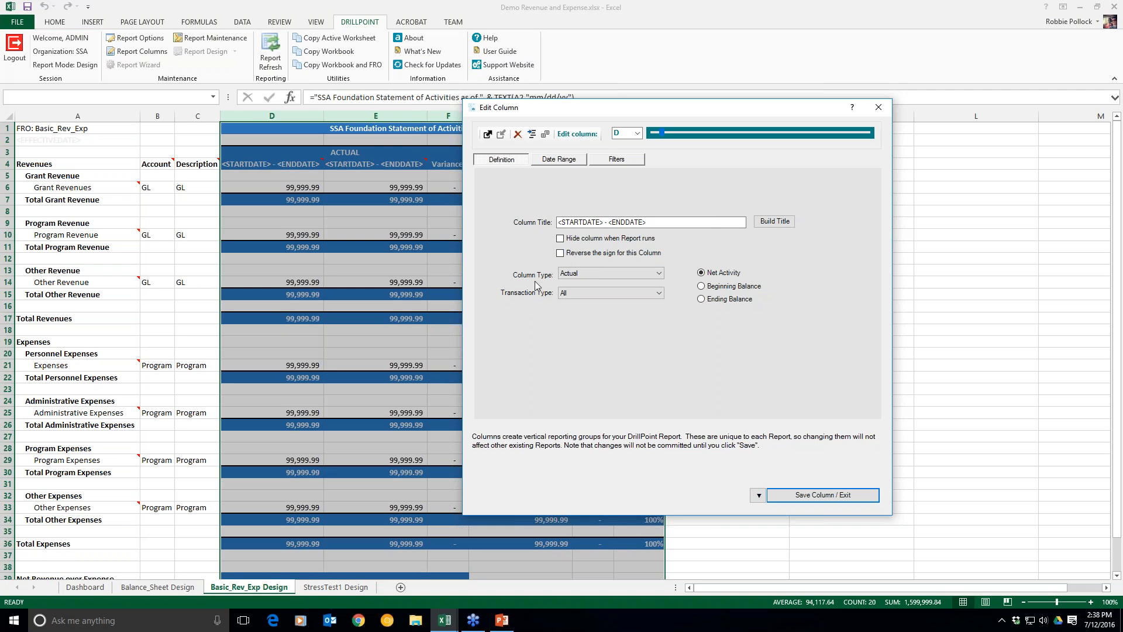
# Examine the available column types and transaction types for column D, keeping Actual and All
pyautogui.click(641, 278)
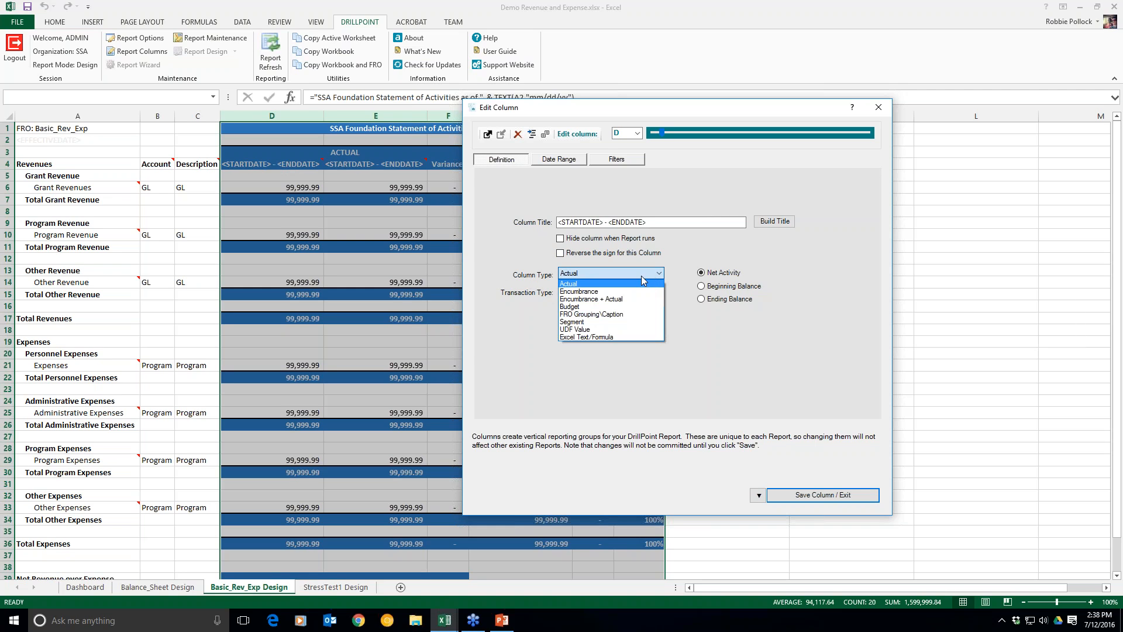
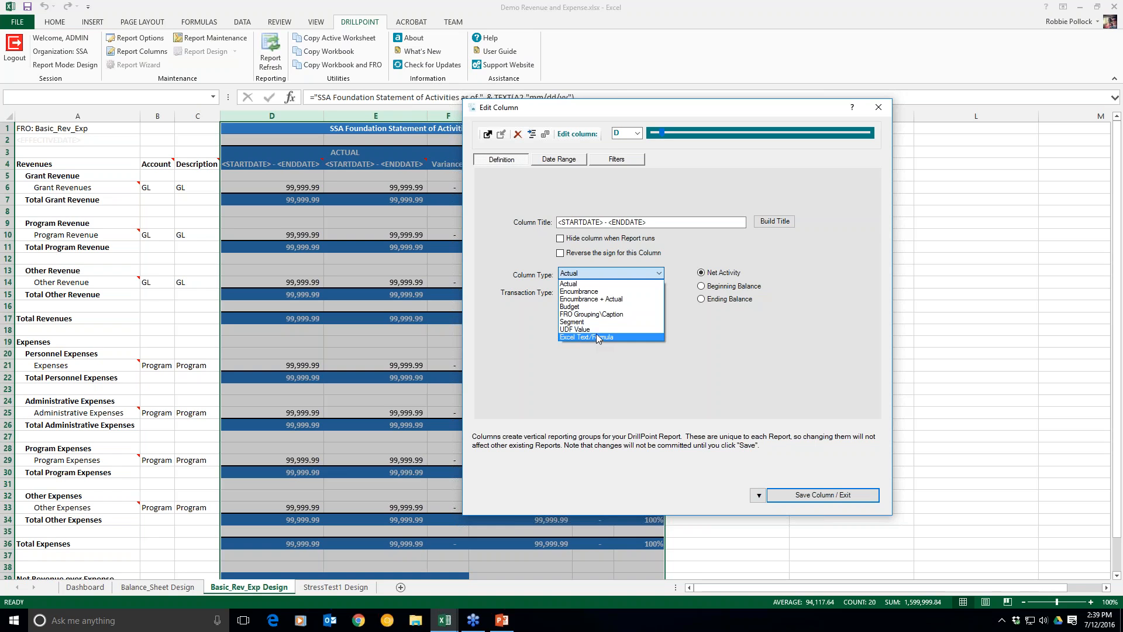
pyautogui.click(573, 284)
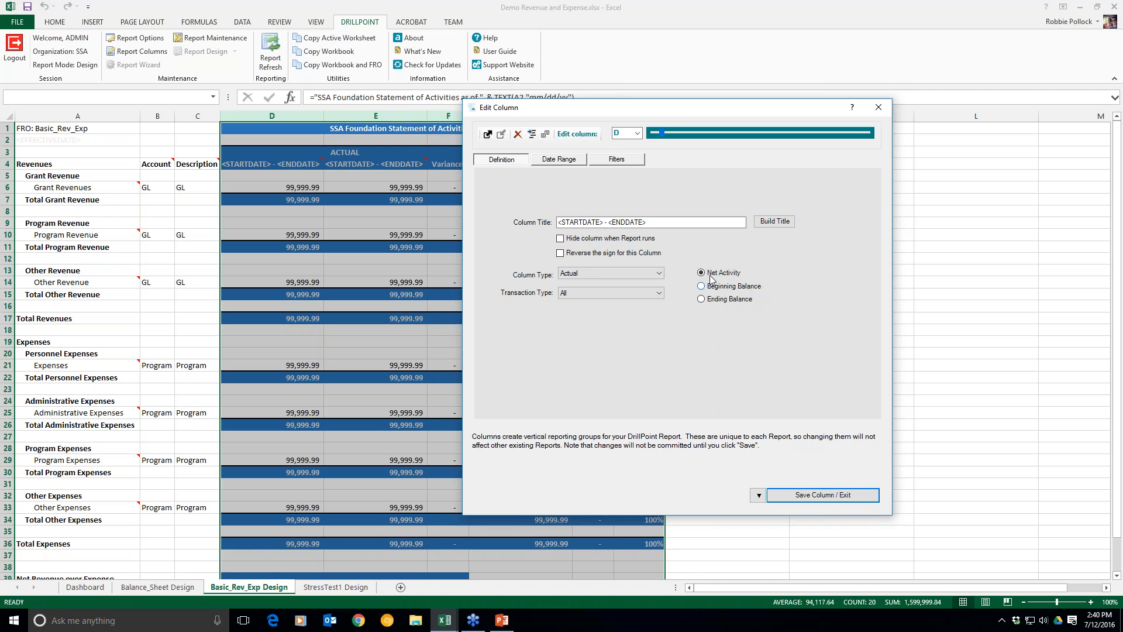
pyautogui.click(608, 294)
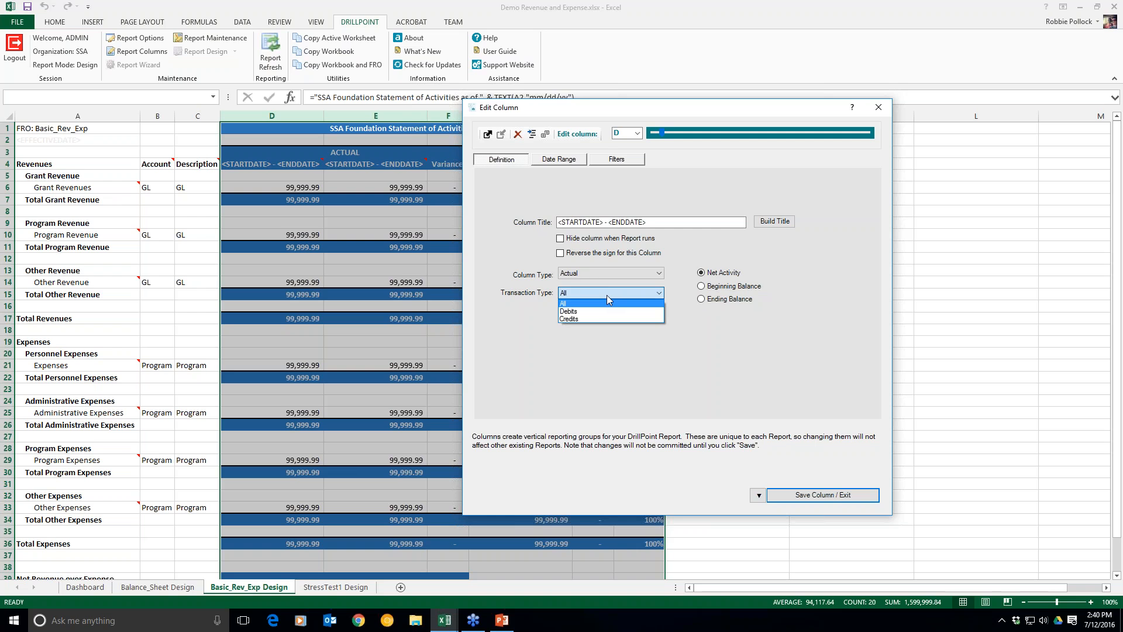
pyautogui.click(605, 294)
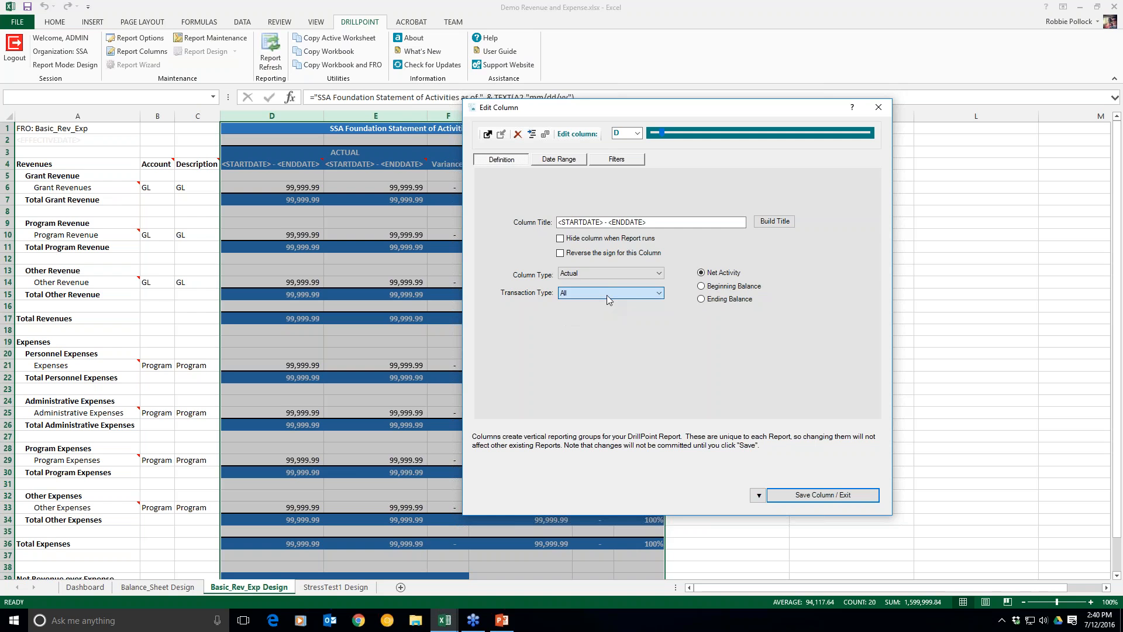
# Review column D's date range settings and the available period types, keeping Year
pyautogui.click(563, 163)
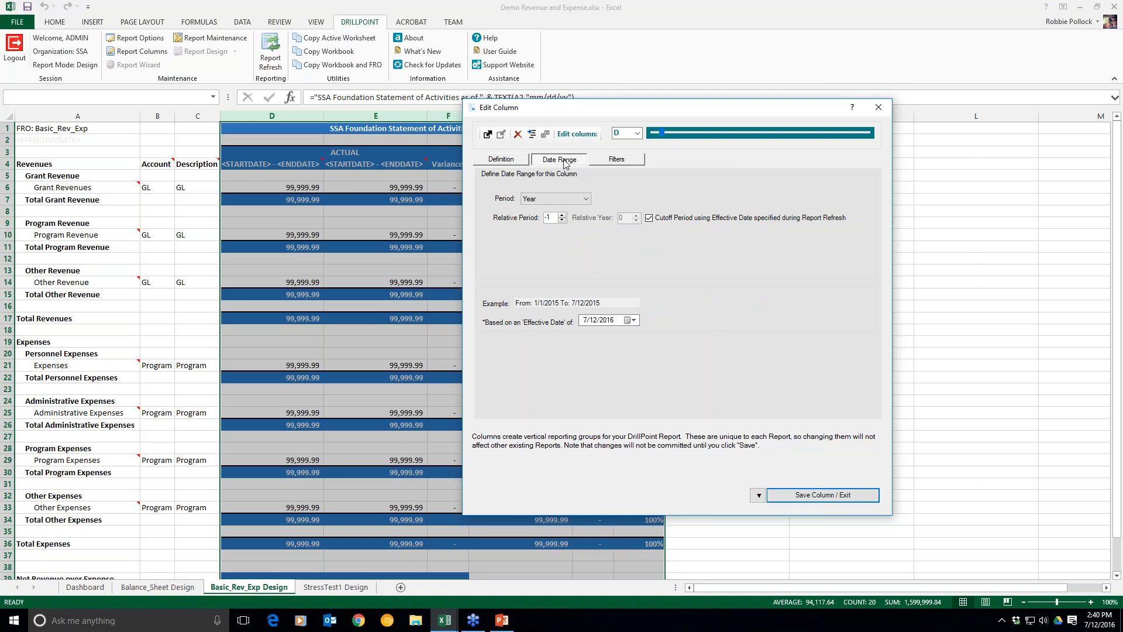
pyautogui.moveTo(585, 107); pyautogui.dragTo(659, 99)
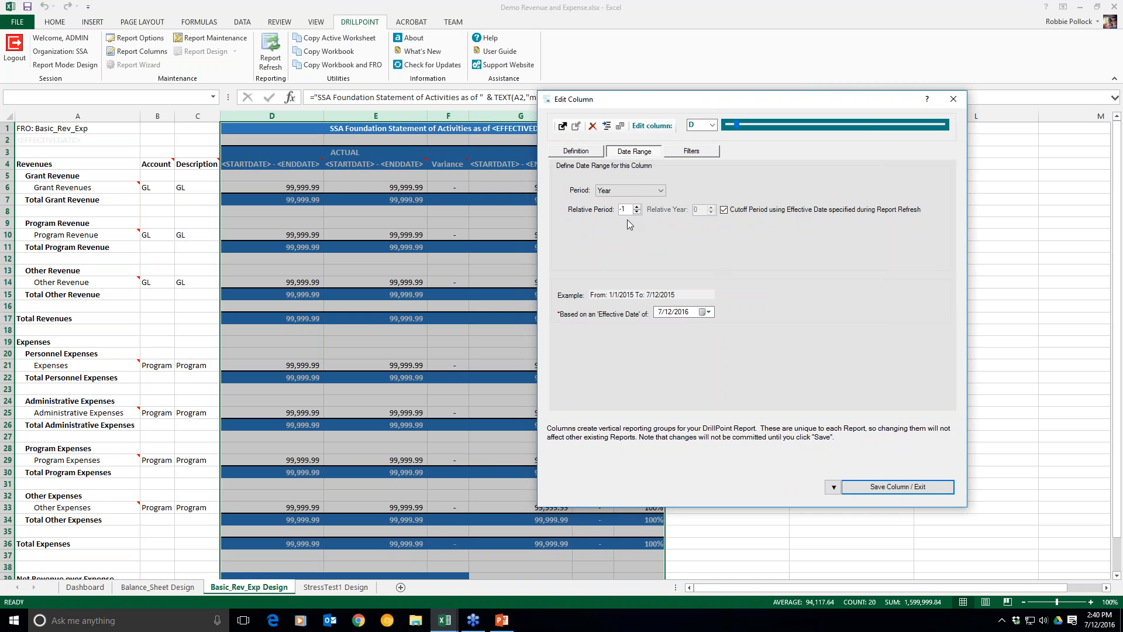
pyautogui.click(638, 192)
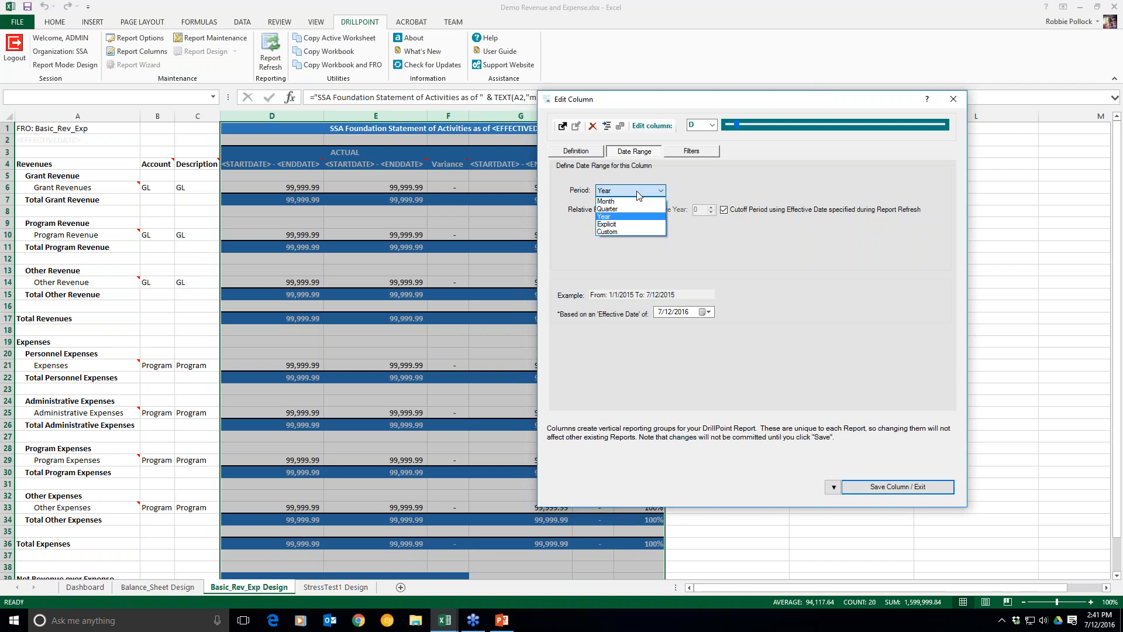
pyautogui.click(638, 195)
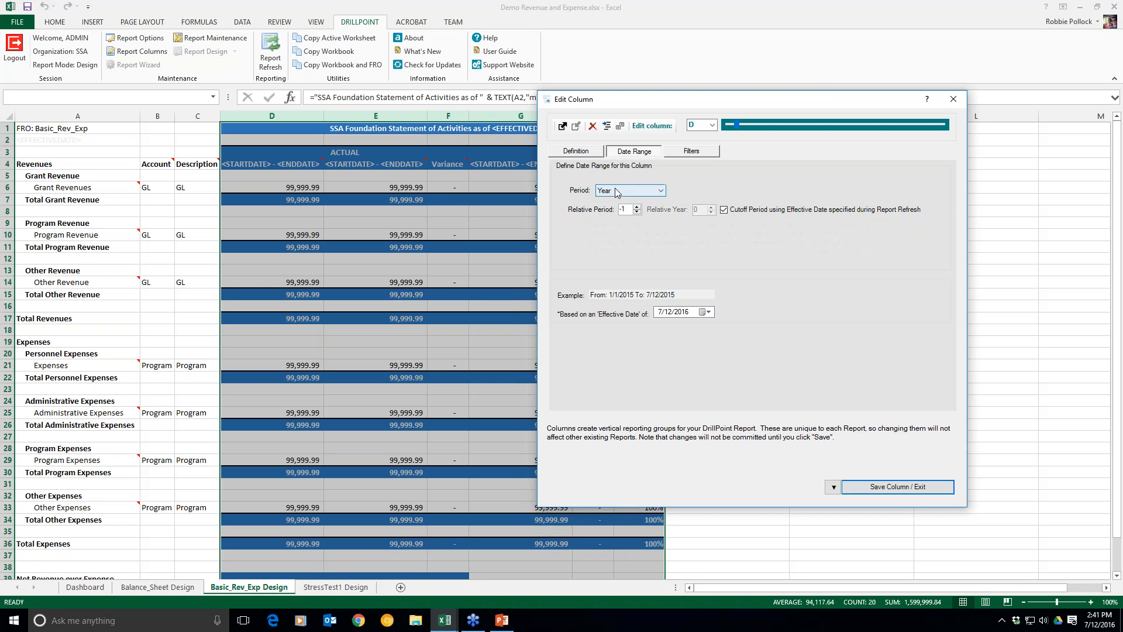
# Try different relative periods and toggle the effective date cutoff for column D's date range
pyautogui.moveTo(584, 214)
pyautogui.click(637, 207)
pyautogui.click(637, 212)
pyautogui.click(637, 207)
pyautogui.click(725, 210)
pyautogui.click(724, 212)
pyautogui.click(598, 193)
pyautogui.click(637, 206)
# Try the Explicit period type, followed by Custom, for column D's date range
pyautogui.click(640, 191)
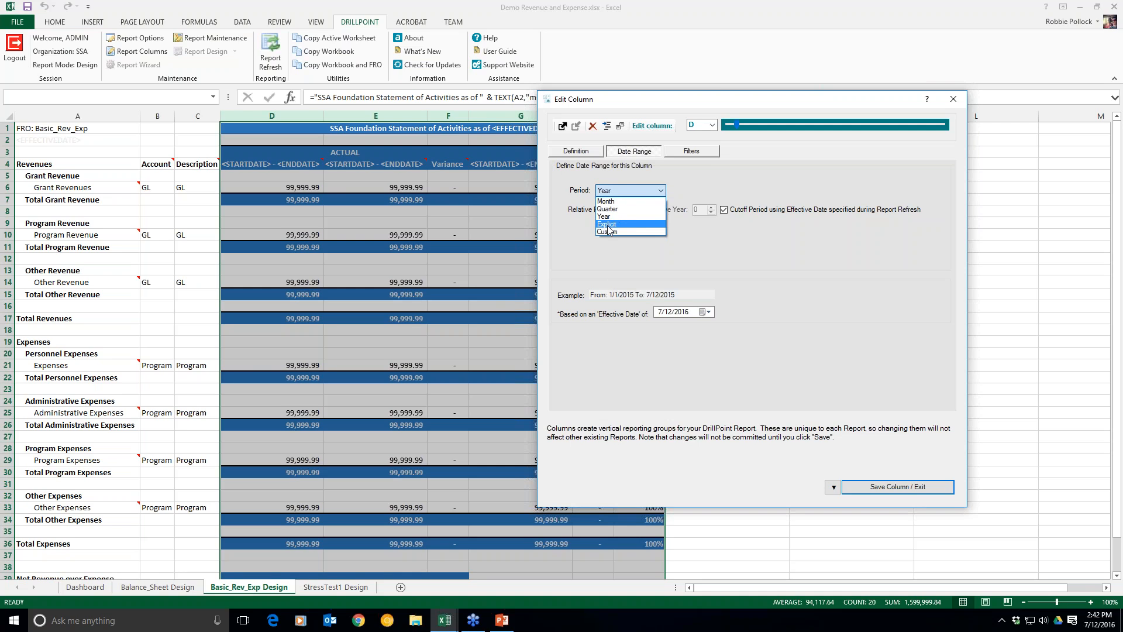
pyautogui.click(612, 224)
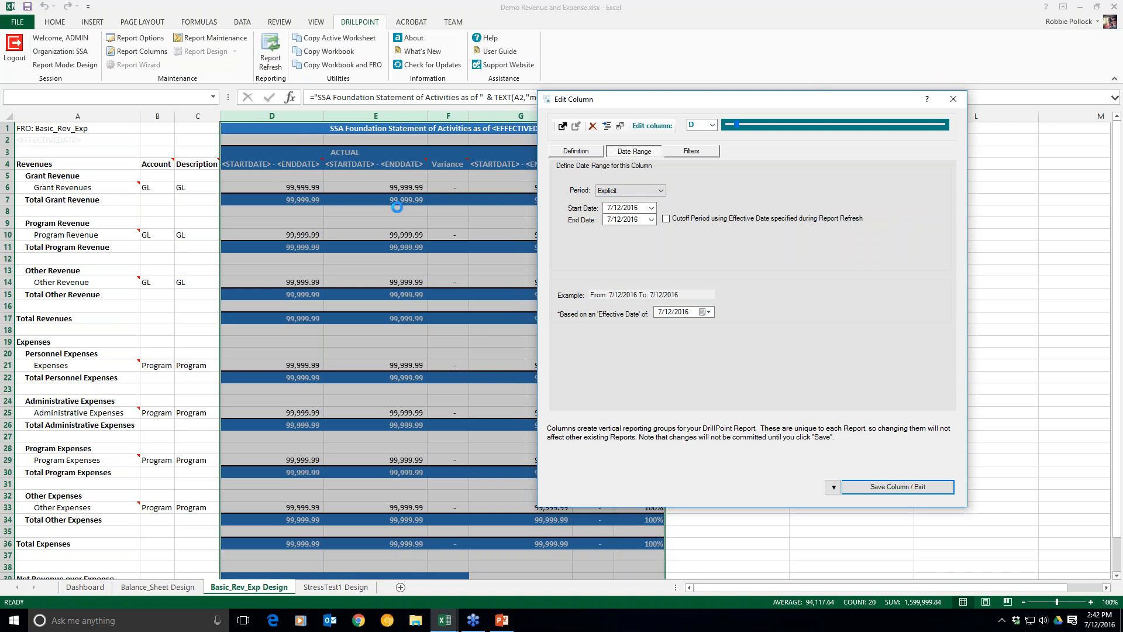
pyautogui.click(662, 192)
pyautogui.click(612, 230)
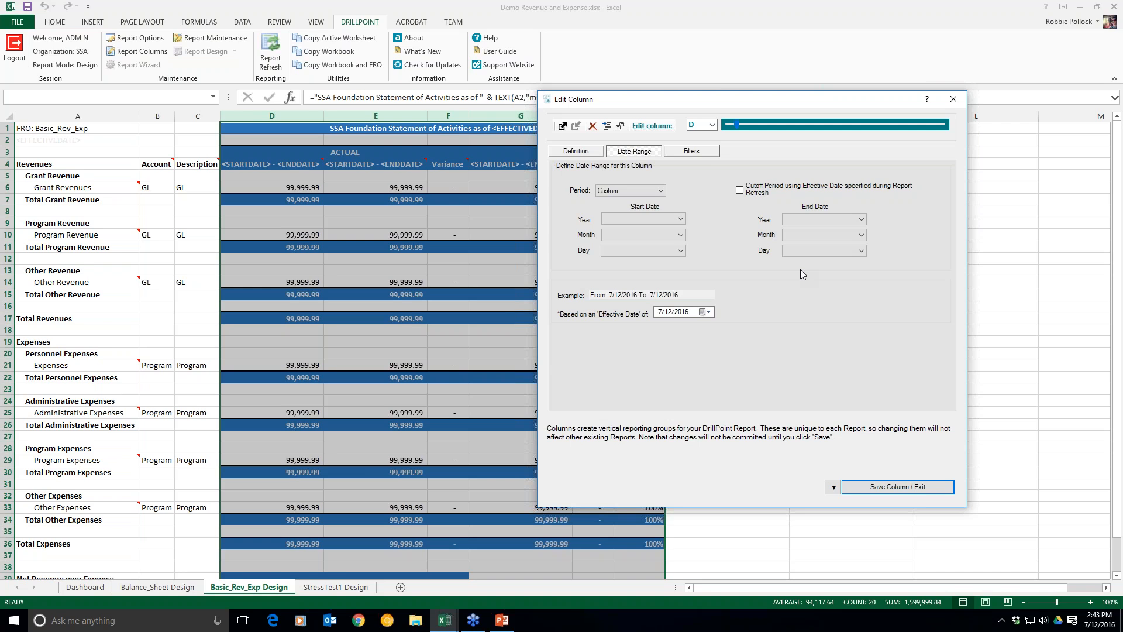
# Review column D's segment, user defined field and reporting group filters, and close its definition without saving
pyautogui.click(692, 151)
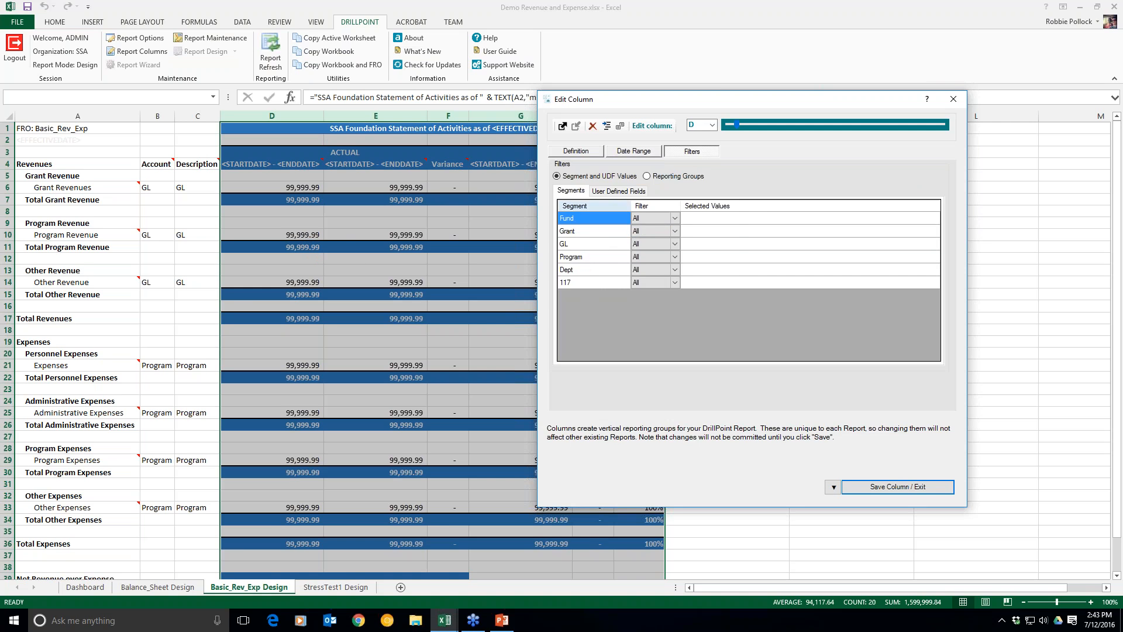
pyautogui.click(618, 191)
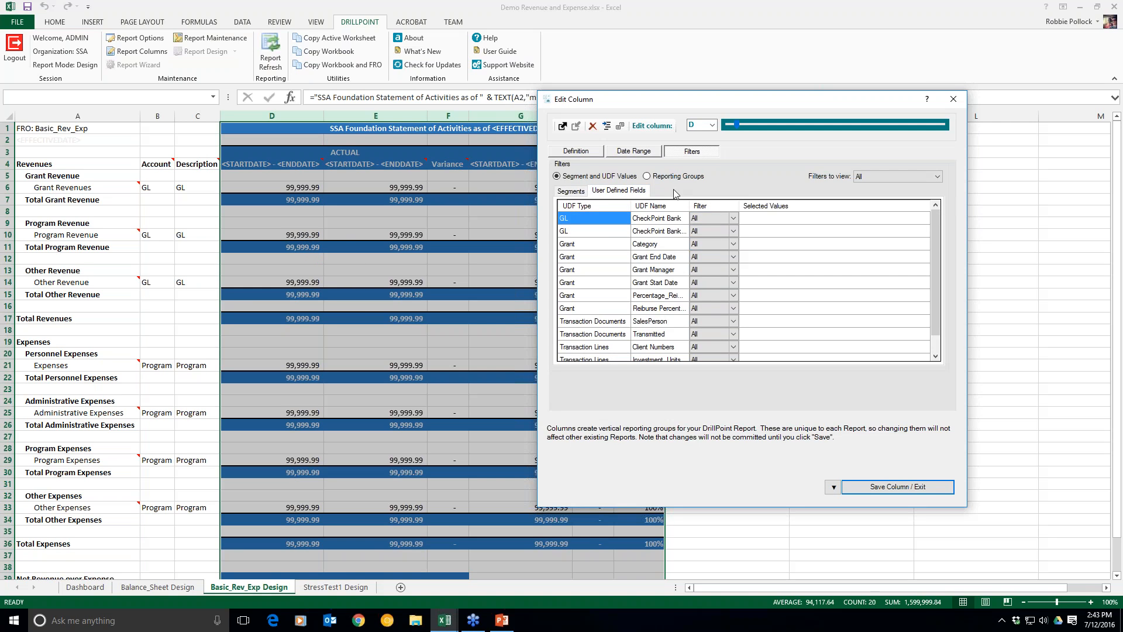
pyautogui.click(648, 176)
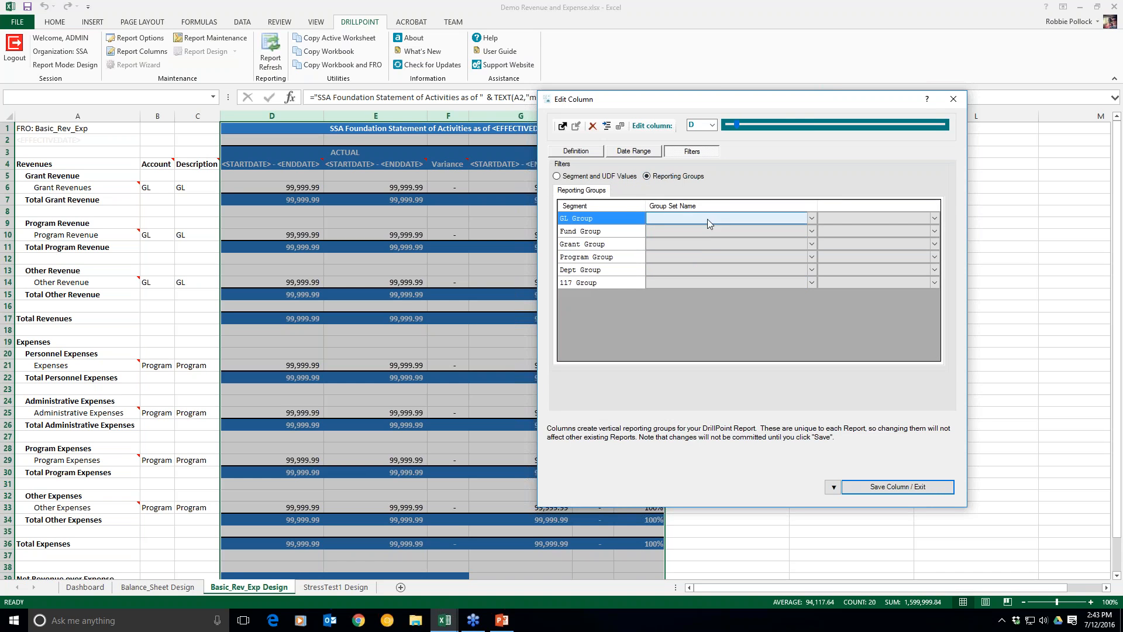
pyautogui.click(953, 99)
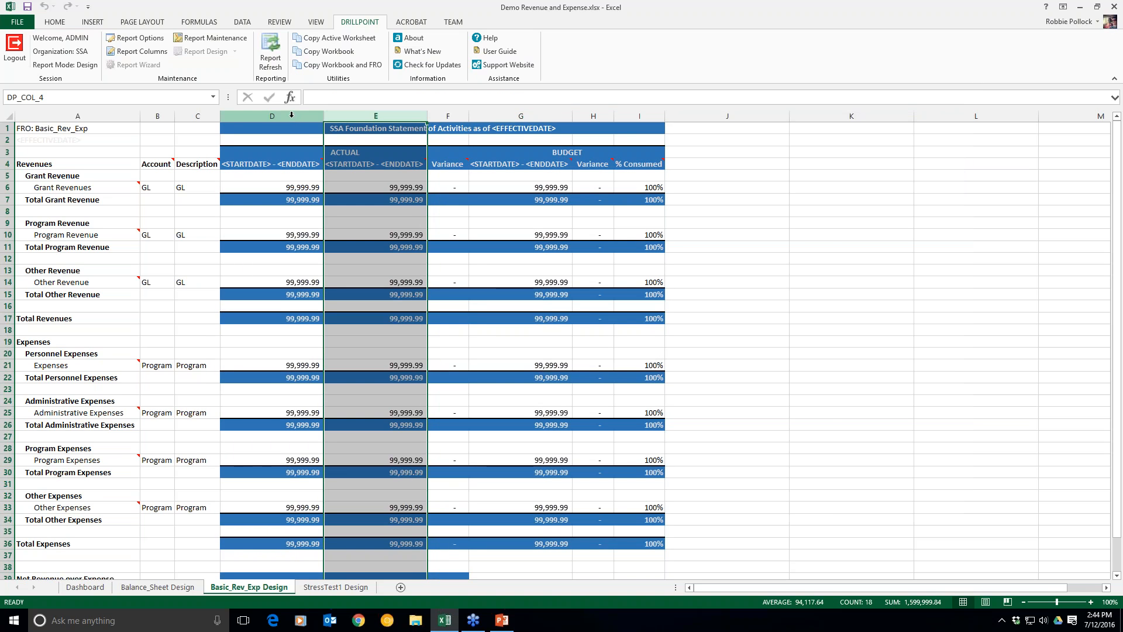
# Try a relative period of 0 in column E's date range and close the column definition without saving
pyautogui.click(141, 51)
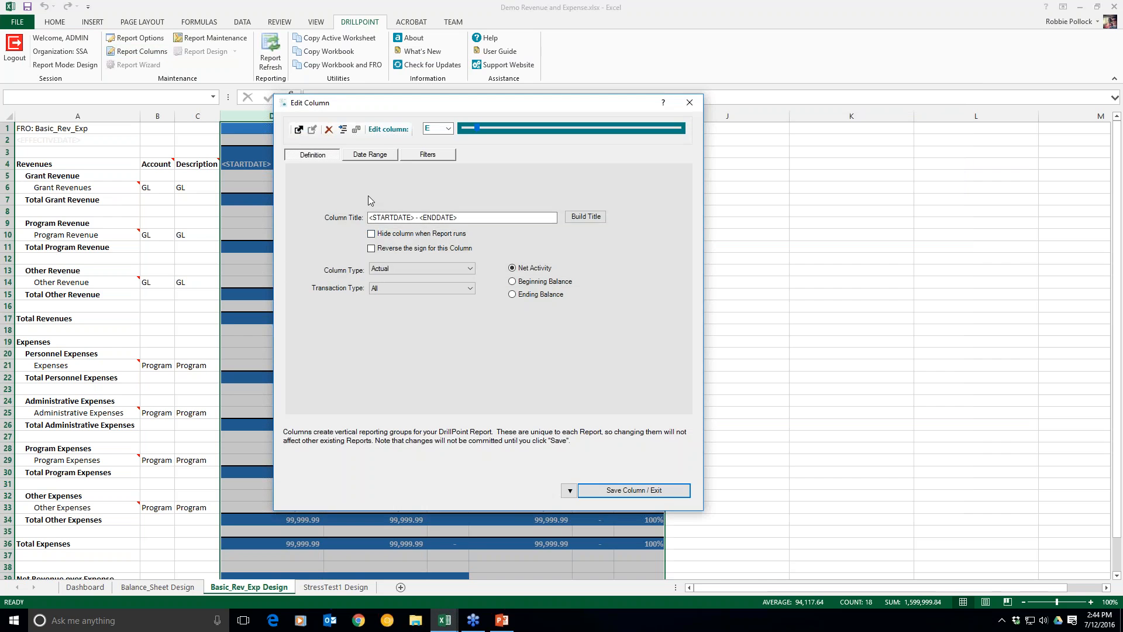
pyautogui.click(363, 155)
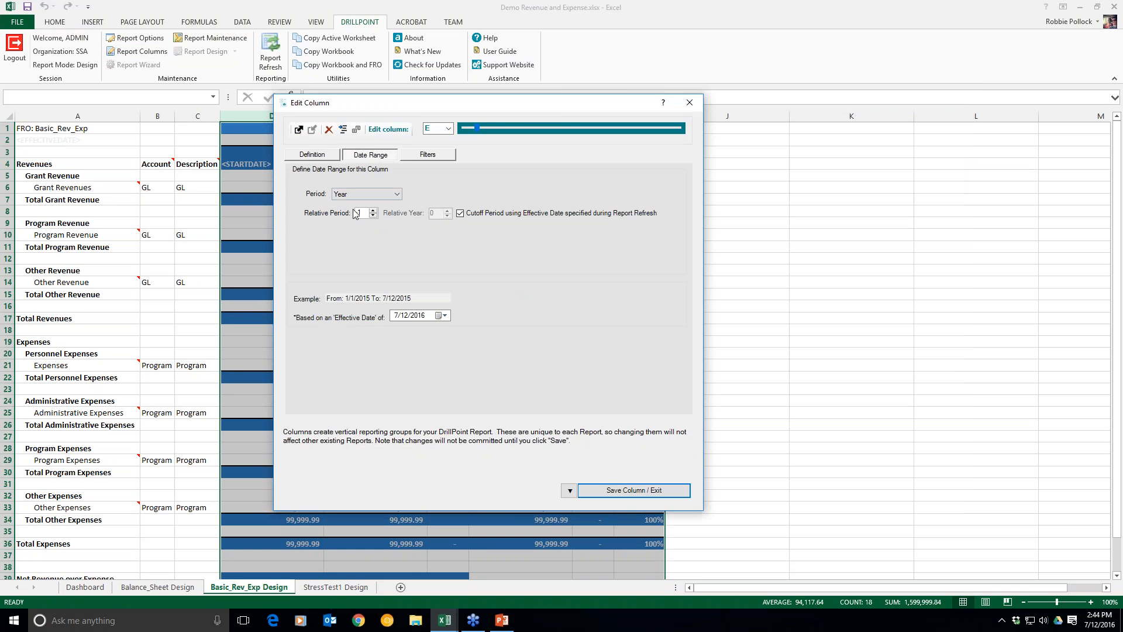
pyautogui.click(373, 215)
pyautogui.click(374, 211)
pyautogui.click(373, 212)
pyautogui.moveTo(416, 103); pyautogui.dragTo(520, 112)
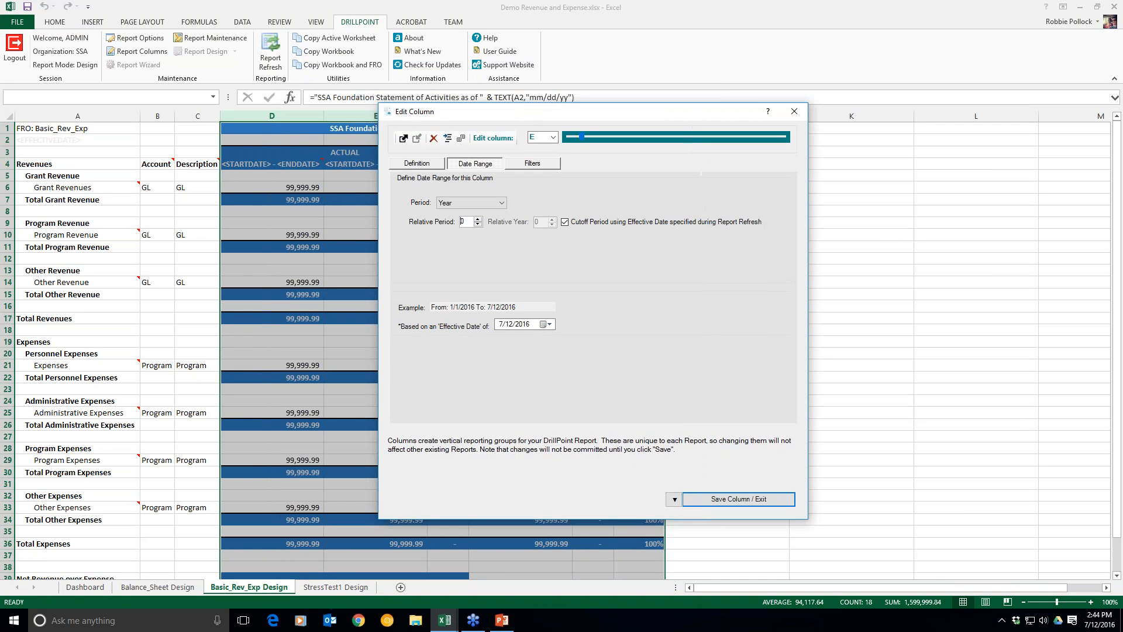
pyautogui.click(795, 114)
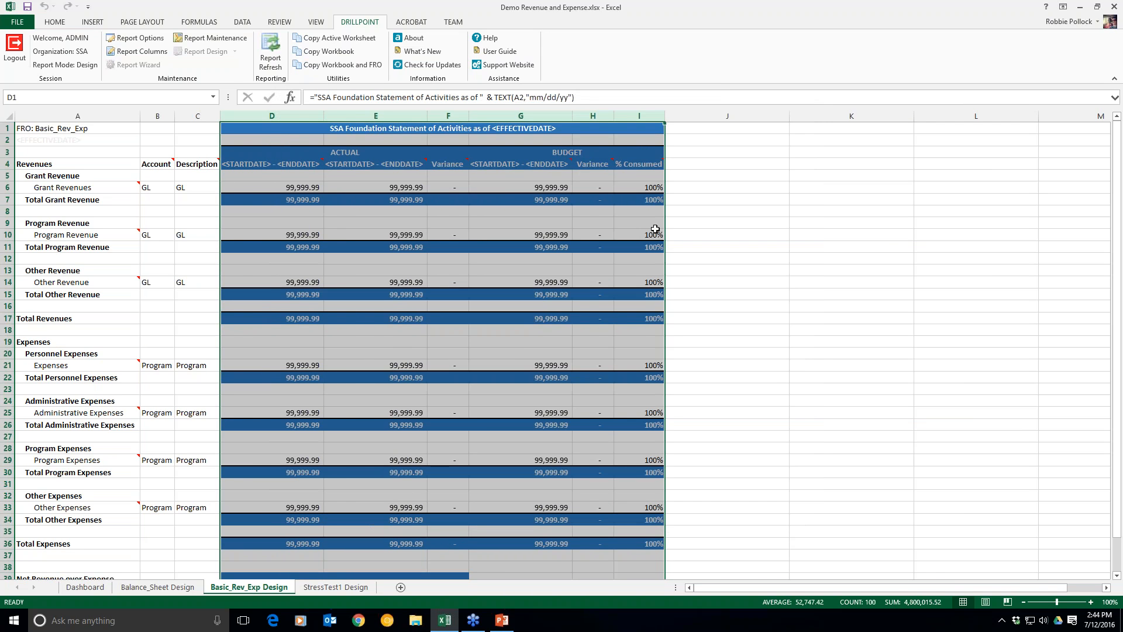
# Open column G's definition for editing and try Budget as its column type
pyautogui.click(531, 117)
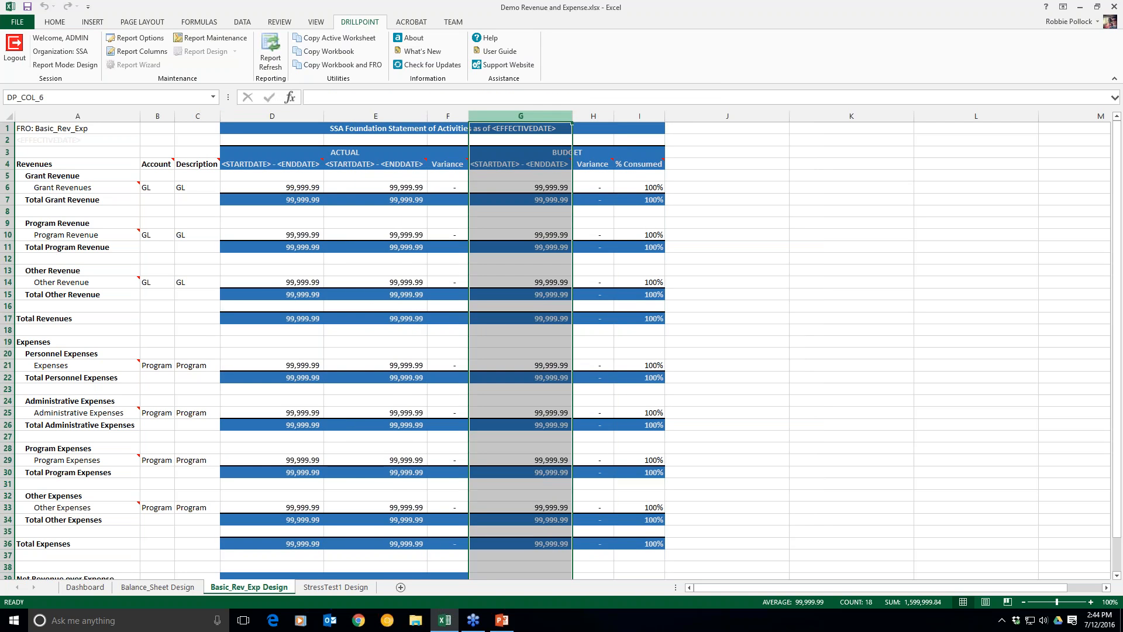
pyautogui.click(138, 51)
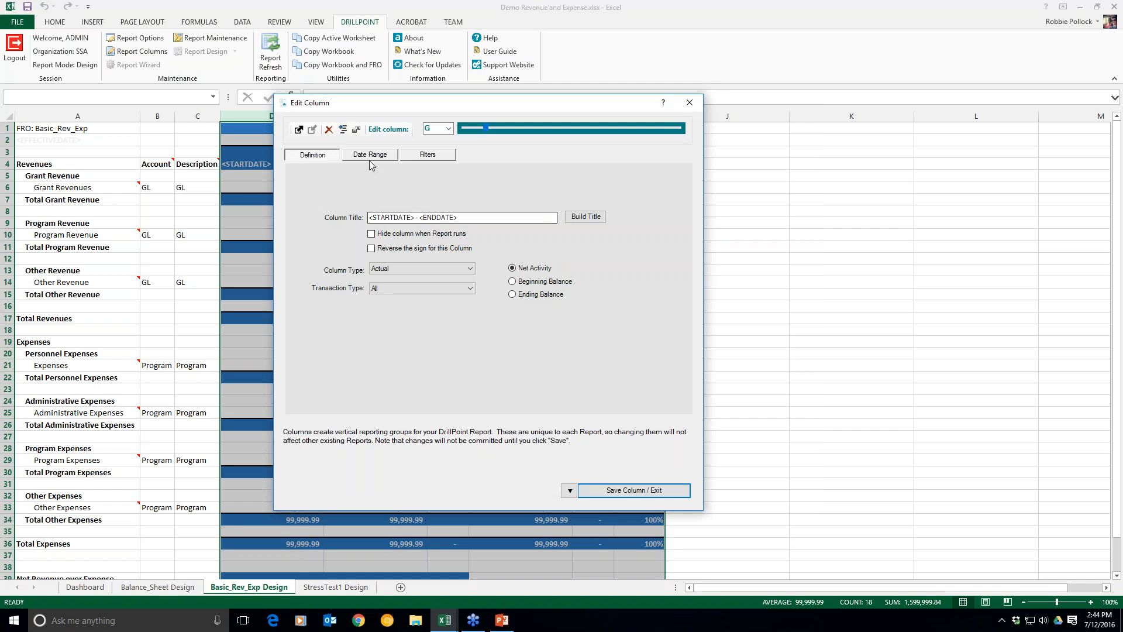
pyautogui.click(369, 154)
pyautogui.click(324, 156)
pyautogui.click(468, 269)
pyautogui.click(409, 302)
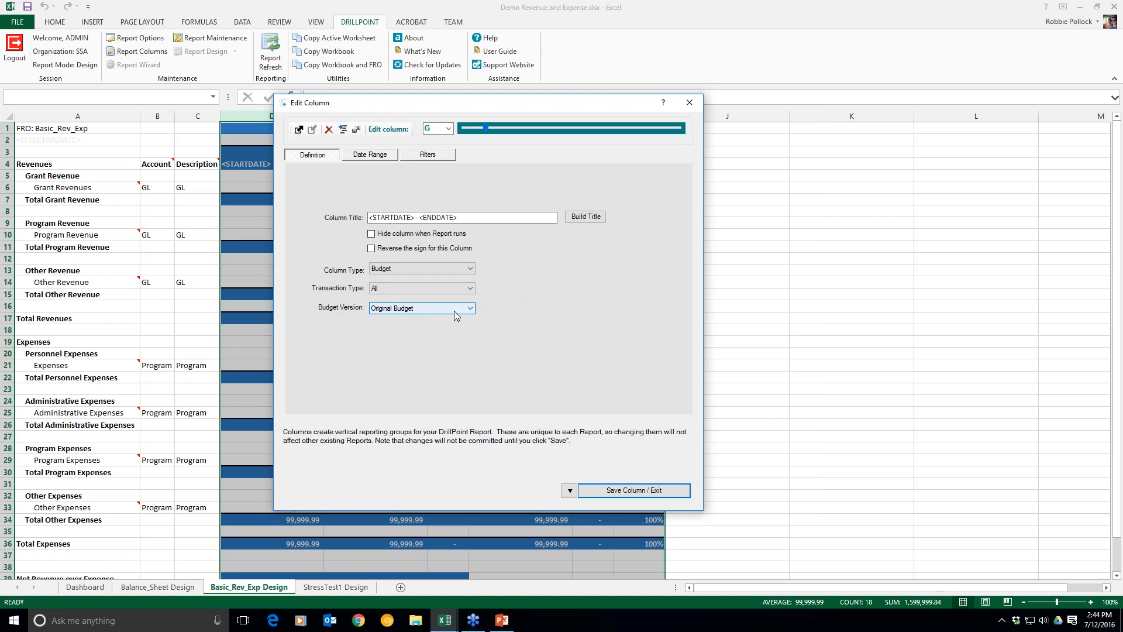
# Review the budget versions for column G, keeping Original Budget, and close the definition without saving
pyautogui.click(471, 312)
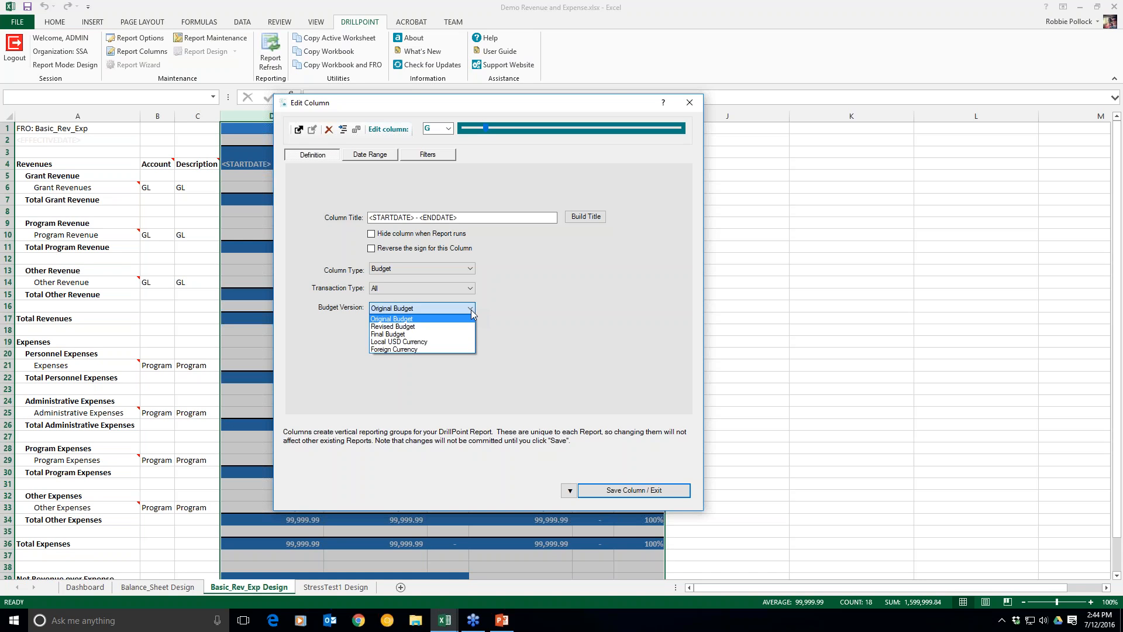
pyautogui.click(530, 309)
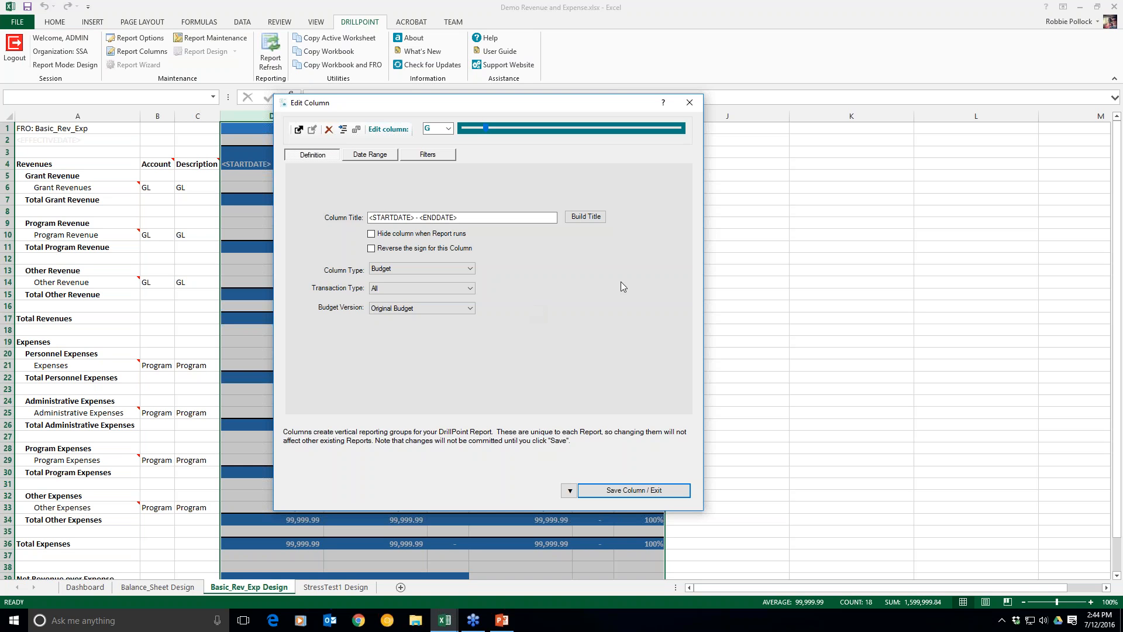
pyautogui.click(689, 104)
# Look over the Basic_Rev_Exp design sheet and inspect the effective date placeholder in cell A2
pyautogui.click(852, 233)
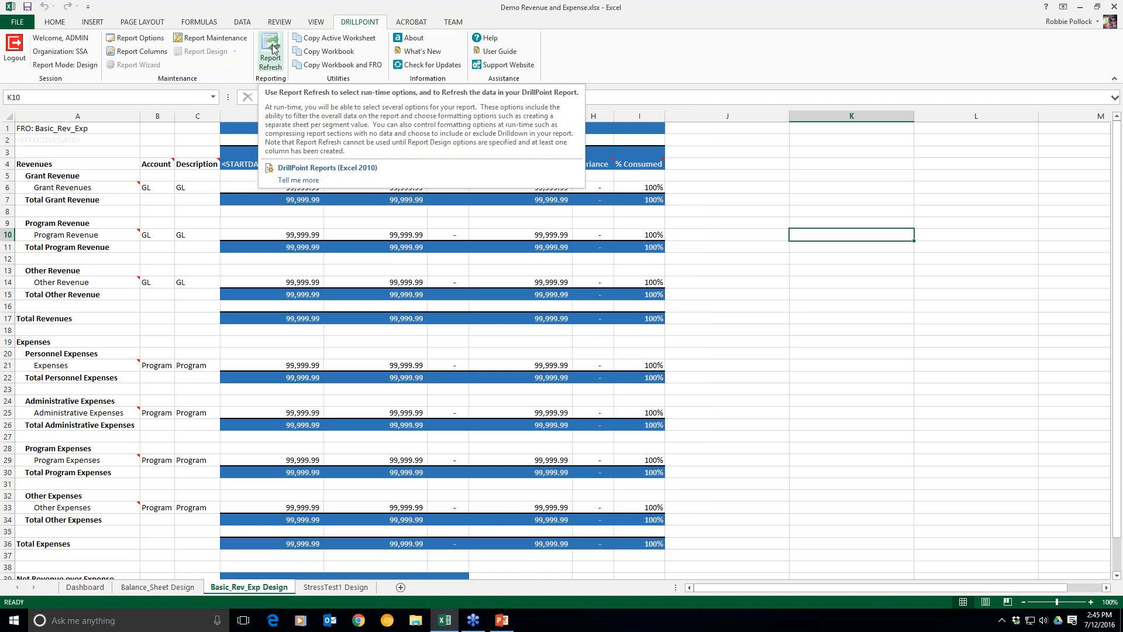
pyautogui.click(726, 306)
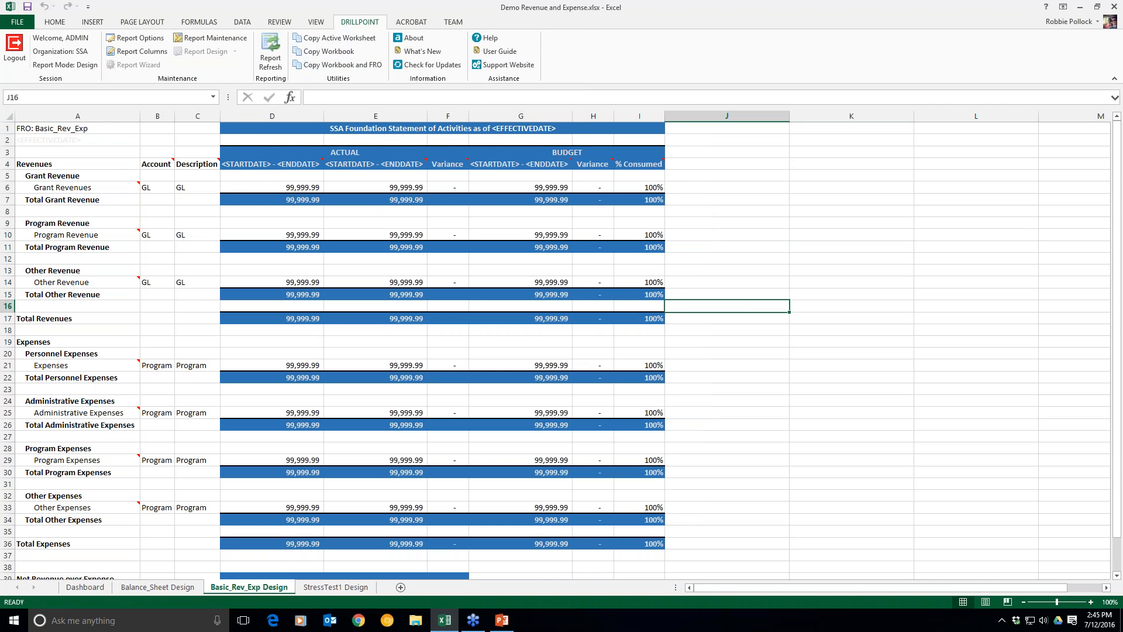
pyautogui.scroll(-3, 754, 316)
pyautogui.scroll(3, 754, 315)
pyautogui.click(74, 141)
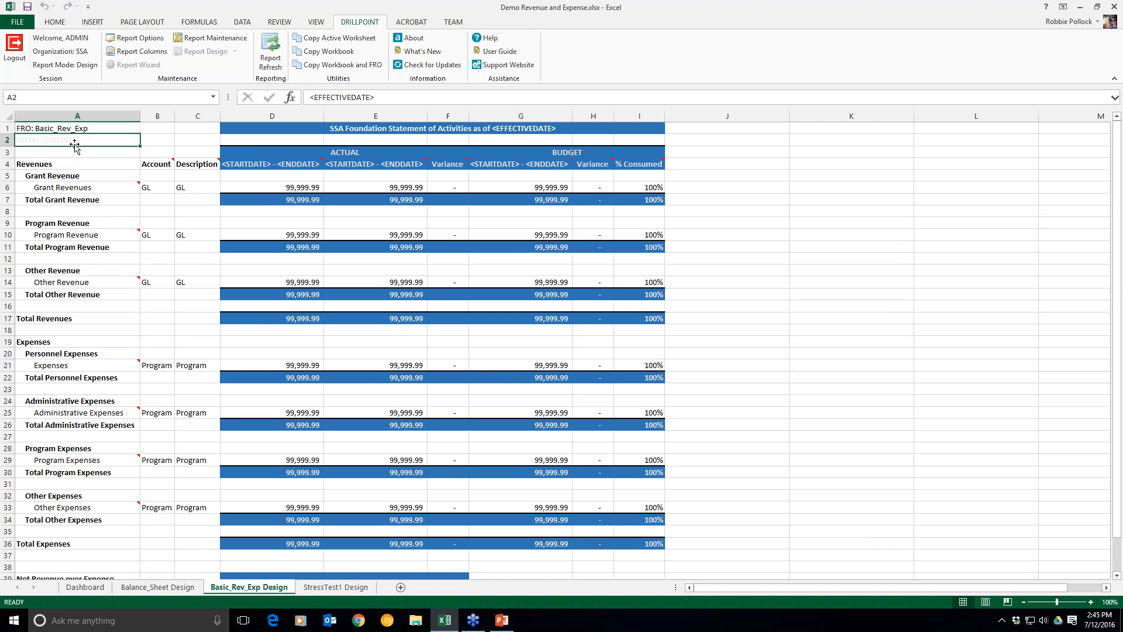
pyautogui.click(856, 178)
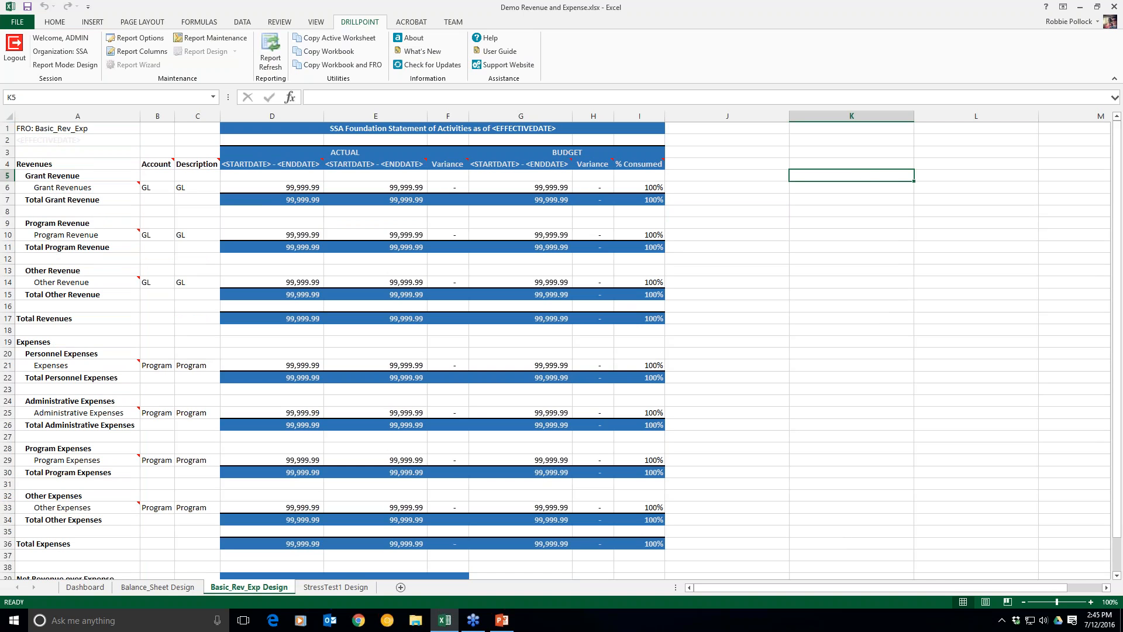
pyautogui.click(1113, 27)
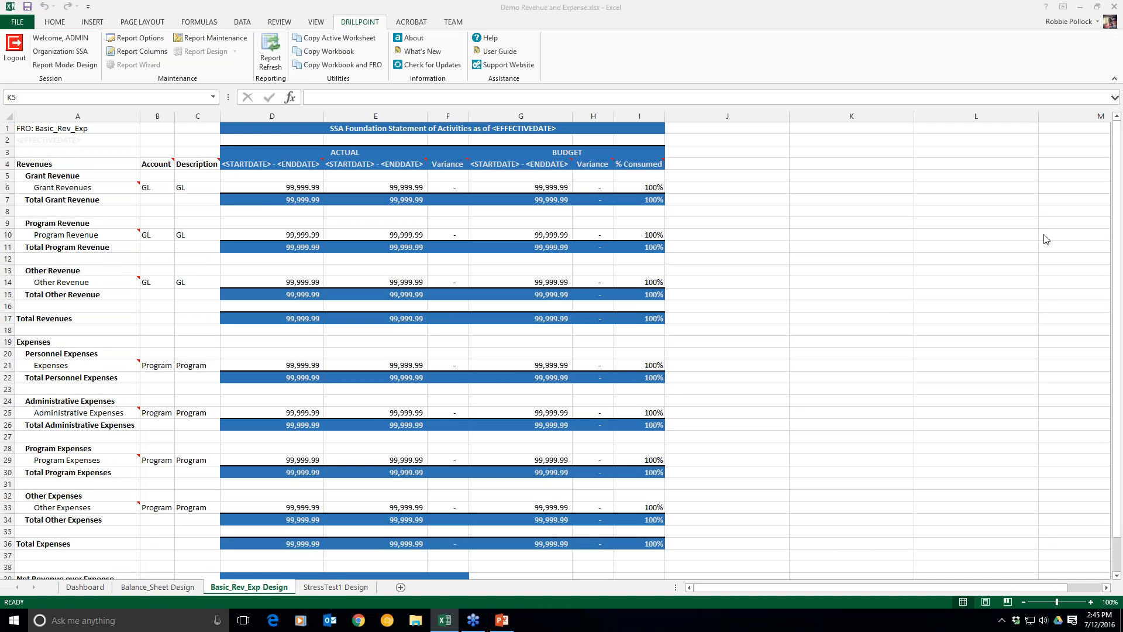